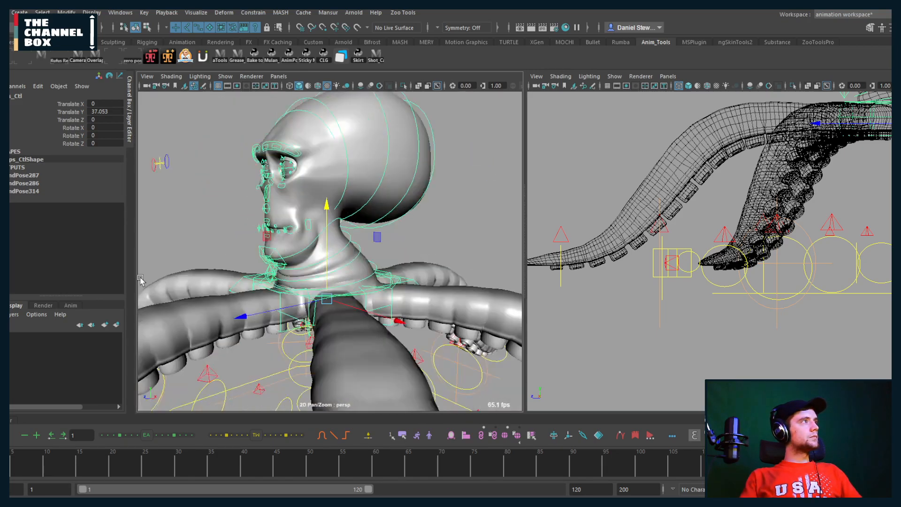
Try rotating the lower neck control from behind the octopus and undo the rotation.
{"action": "left_click_drag", "start_coordinate": [157, 280], "coordinate": [278, 281], "text": "alt"}
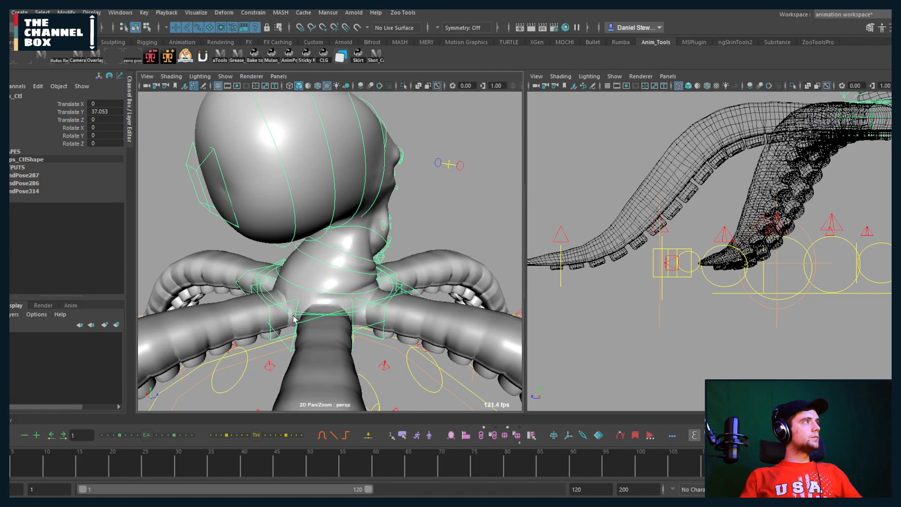
{"action": "left_click", "coordinate": [322, 326]}
{"action": "key", "text": "e"}
{"action": "left_click_drag", "start_coordinate": [321, 317], "coordinate": [345, 302]}
{"action": "key", "text": "ctrl+z"}
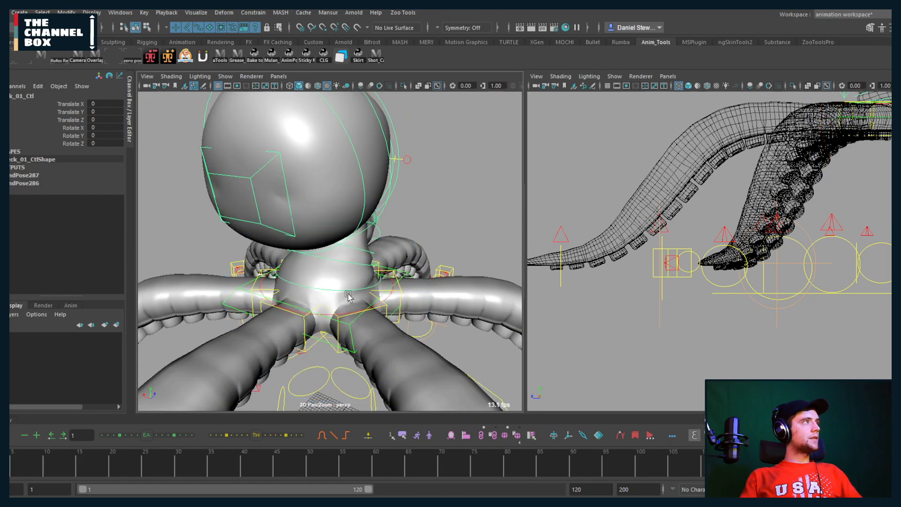
Select the upper neck control and examine where it pivots from several sides of the head.
{"action": "left_click", "coordinate": [394, 278]}
{"action": "left_click_drag", "start_coordinate": [393, 277], "coordinate": [405, 261], "text": "alt"}
{"action": "left_click", "coordinate": [314, 268]}
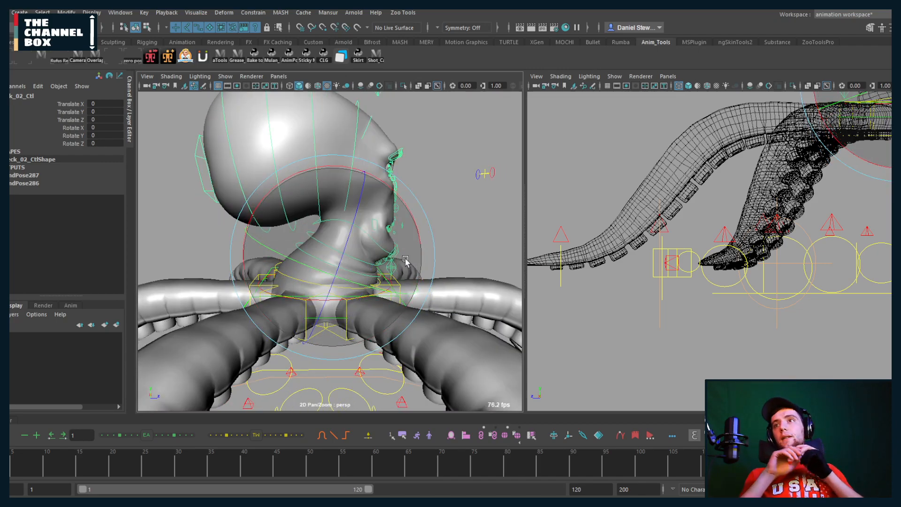
{"action": "left_click_drag", "start_coordinate": [410, 279], "coordinate": [368, 280], "text": "alt"}
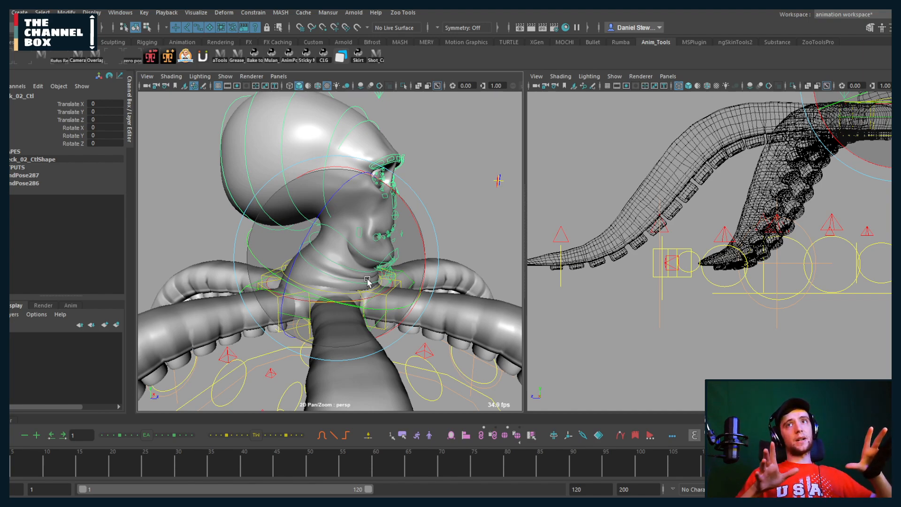
{"action": "left_click_drag", "start_coordinate": [368, 281], "coordinate": [394, 265], "text": "alt"}
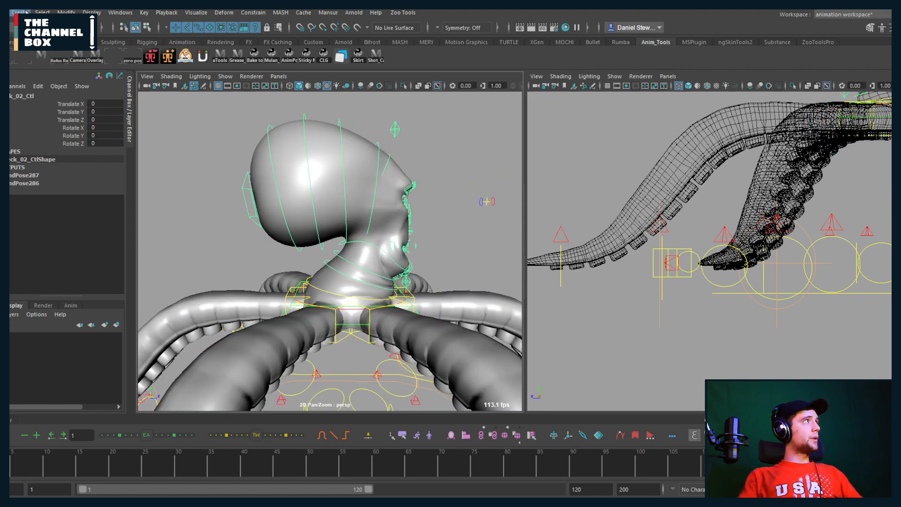
Create a NURBS circle and match all its transforms to the upper neck control.
{"action": "left_click", "coordinate": [27, 11]}
{"action": "mouse_move", "coordinate": [94, 37]}
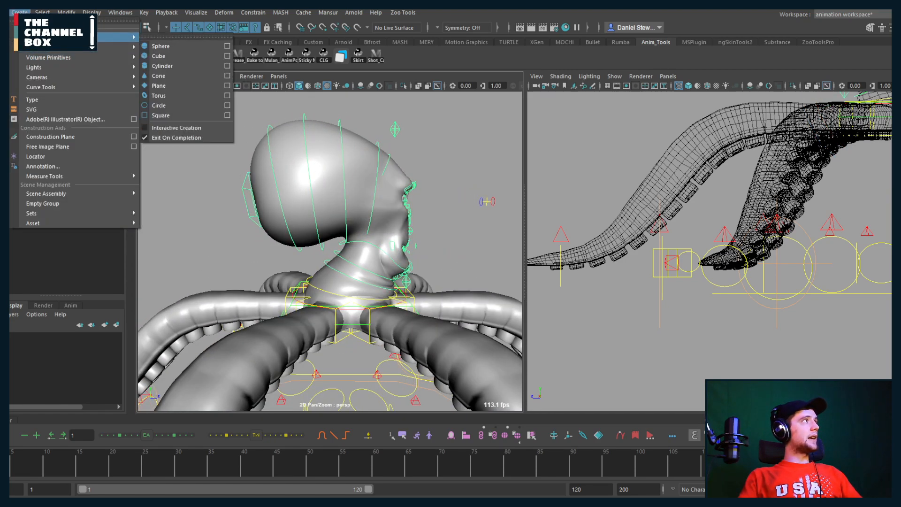
{"action": "left_click", "coordinate": [159, 107]}
{"action": "left_click", "coordinate": [332, 279]}
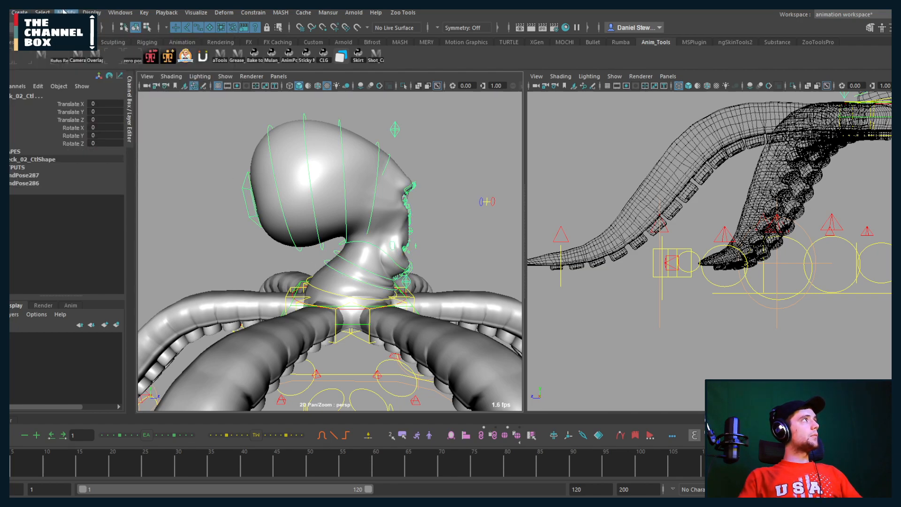
{"action": "left_click", "coordinate": [66, 13]}
{"action": "mouse_move", "coordinate": [141, 67]}
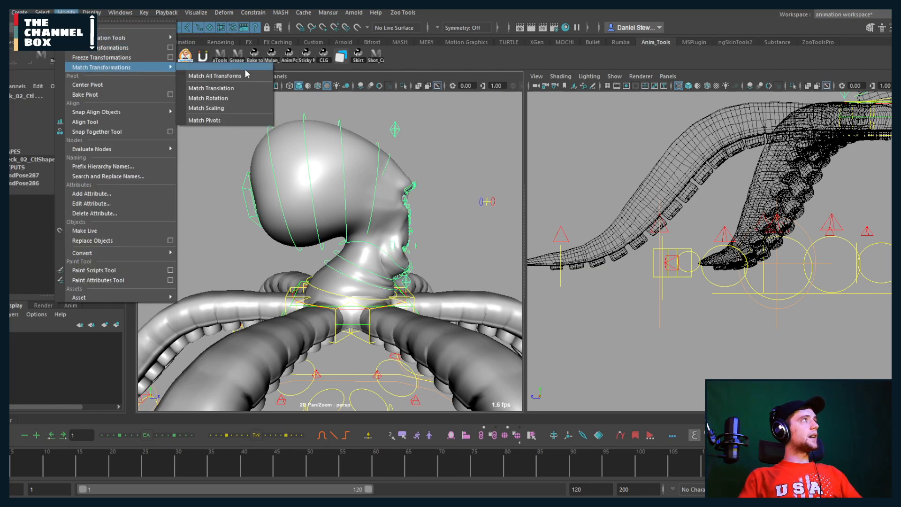
{"action": "left_click", "coordinate": [218, 76]}
{"action": "key", "text": "f"}
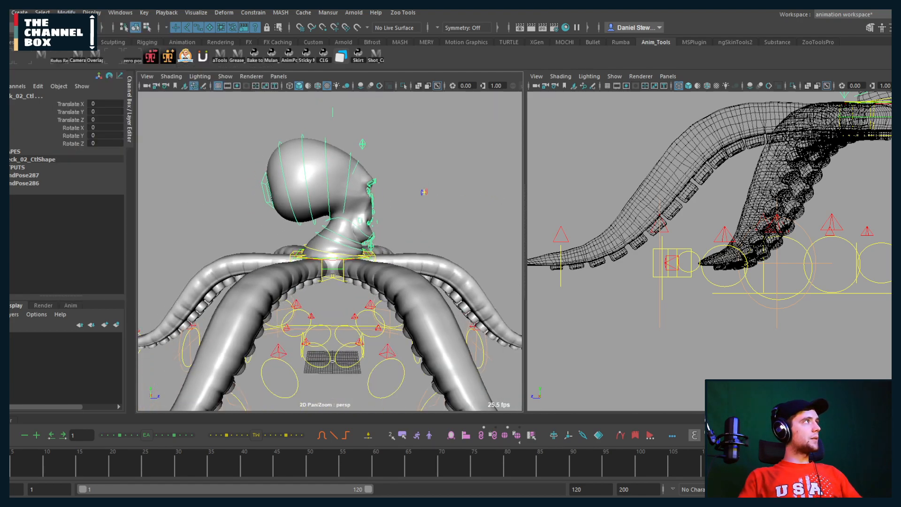
Rename the new NURBS circle as octopus_COG.
{"action": "left_click", "coordinate": [282, 267]}
{"action": "double_click", "coordinate": [19, 96]}
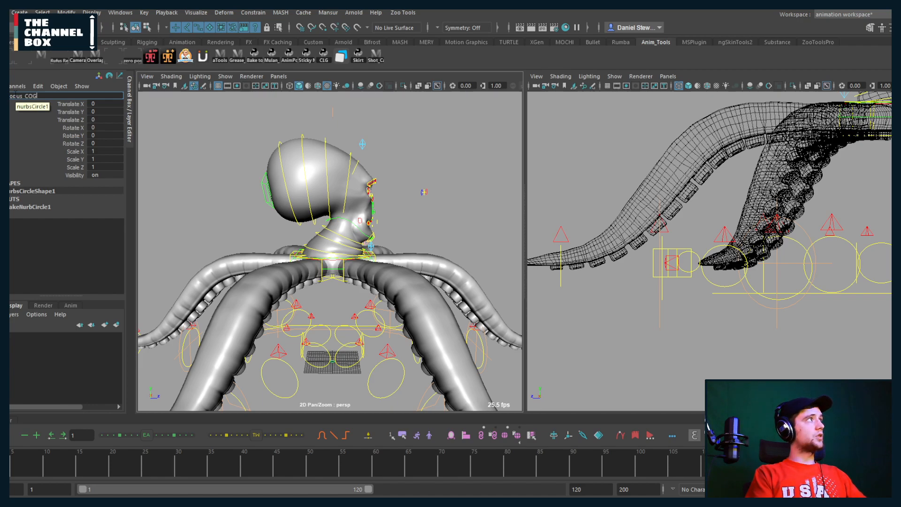
{"action": "type", "text": "octopus_COG"}
{"action": "key", "text": "Return"}
{"action": "middle_click_drag", "start_coordinate": [164, 172], "coordinate": [172, 174], "text": "alt"}
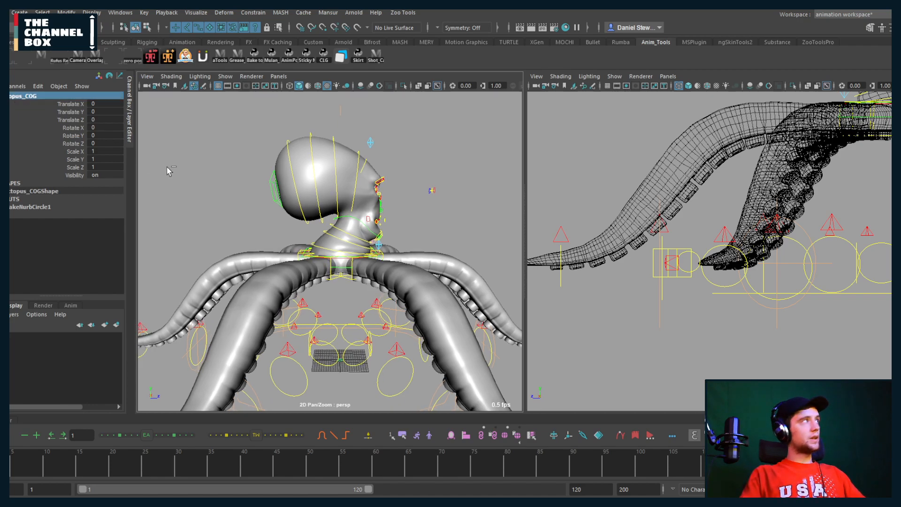
Group the octopus_COG circle and name the group octopus_COG_GRP.
{"action": "key", "text": "ctrl+g"}
{"action": "double_click", "coordinate": [13, 97]}
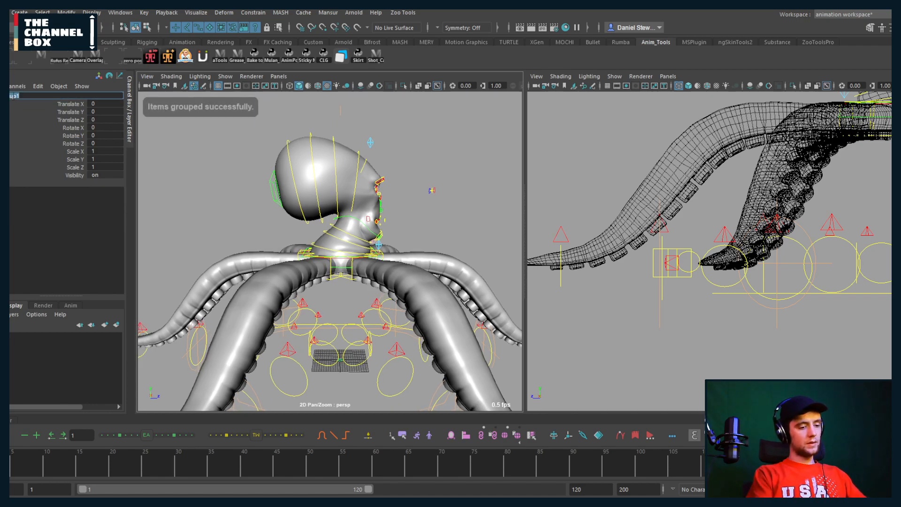
{"action": "key", "text": "BackSpace"}
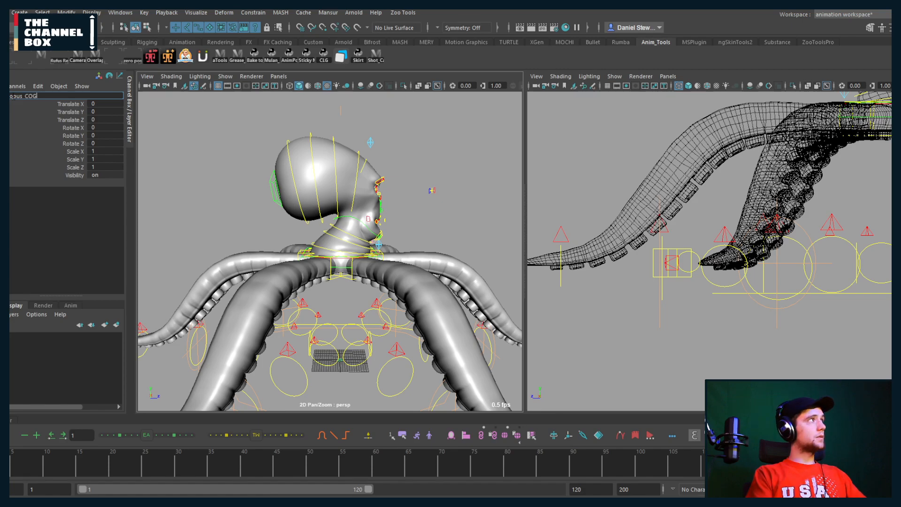
{"action": "key", "text": "Return"}
{"action": "left_click_drag", "start_coordinate": [288, 254], "coordinate": [318, 258], "text": "alt"}
{"action": "mouse_move", "coordinate": [383, 286]}
{"action": "left_mouse_down", "text": "alt"}
{"action": "mouse_move", "coordinate": [331, 277]}
{"action": "mouse_move", "coordinate": [325, 259]}
{"action": "mouse_move", "coordinate": [393, 278]}
{"action": "left_mouse_up", "text": "alt"}
{"action": "double_click", "coordinate": [40, 95]}
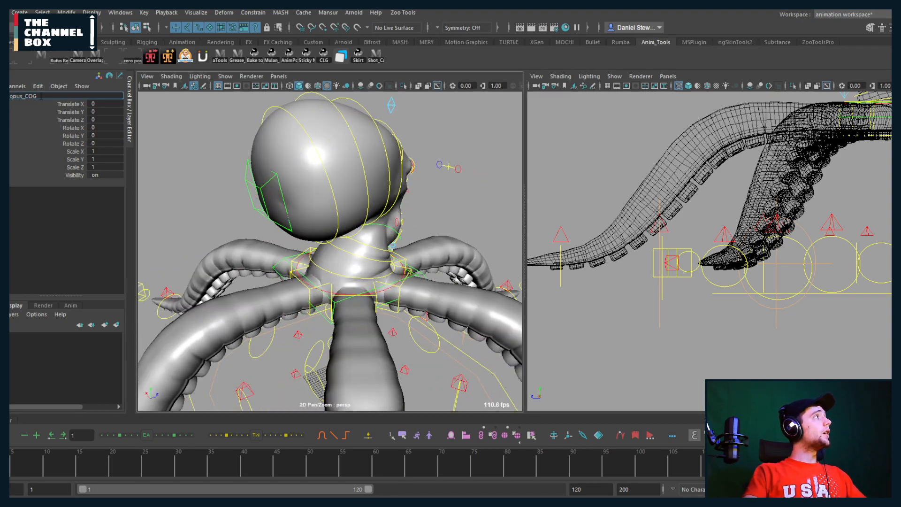
{"action": "type", "text": "_GR"}
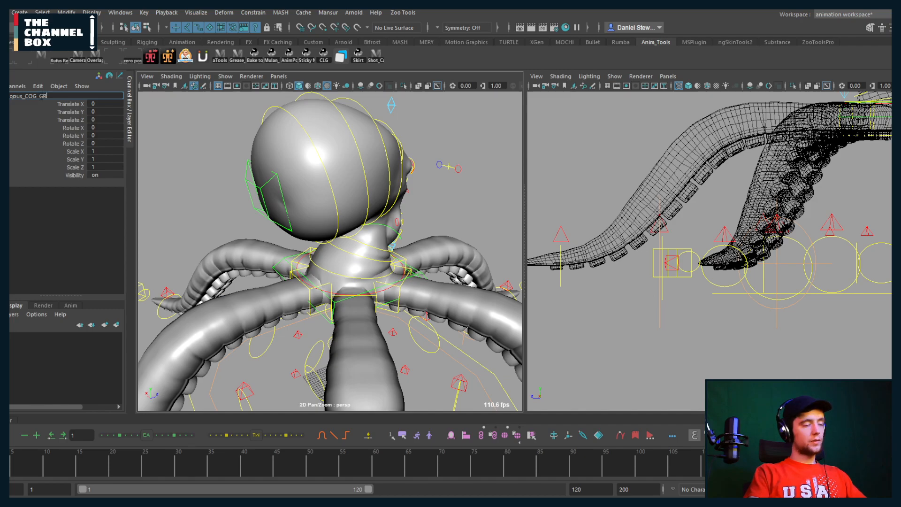
{"action": "type", "text": "P"}
{"action": "key", "text": "Return"}
Match the translation of octopus_COG_GRP to the upper neck control.
{"action": "left_click_drag", "start_coordinate": [270, 247], "coordinate": [374, 261], "text": "alt"}
{"action": "left_click", "coordinate": [361, 261]}
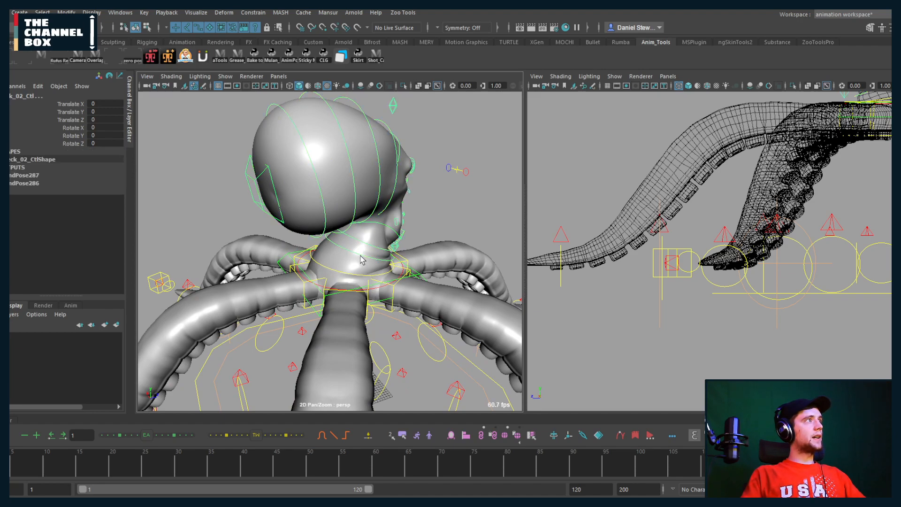
{"action": "left_click", "coordinate": [67, 13]}
{"action": "mouse_move", "coordinate": [94, 68]}
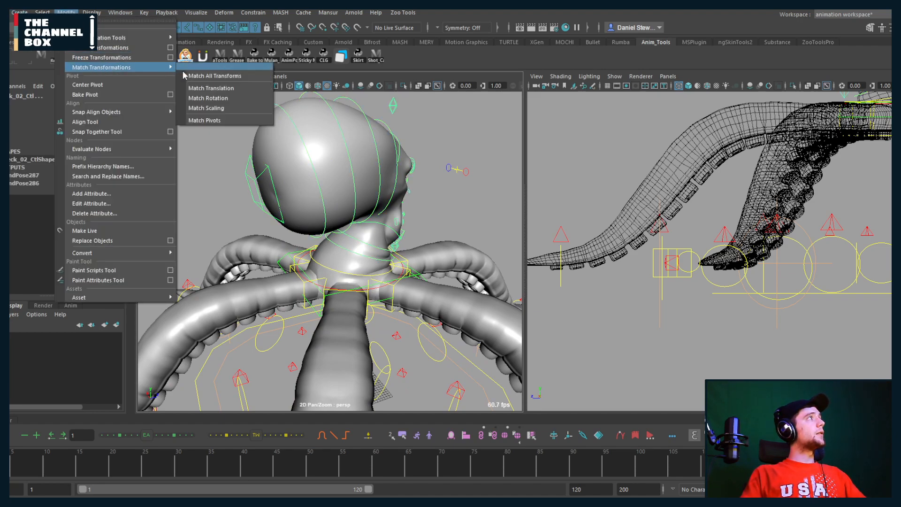
{"action": "left_click", "coordinate": [195, 87]}
{"action": "left_click_drag", "start_coordinate": [328, 247], "coordinate": [330, 254], "text": "alt"}
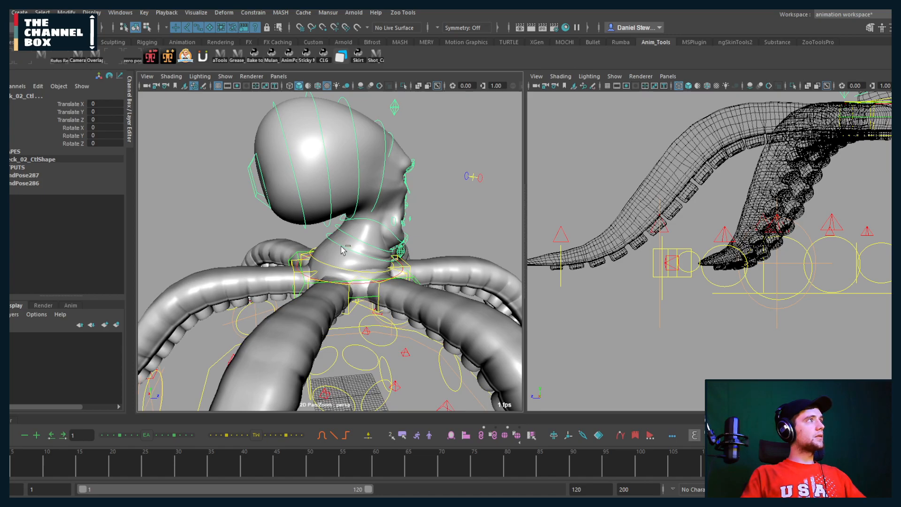
Scale octopus_COG_GRP uniformly to about 24.8 so the circle forms a wide ring around the neck.
{"action": "key", "text": "w"}
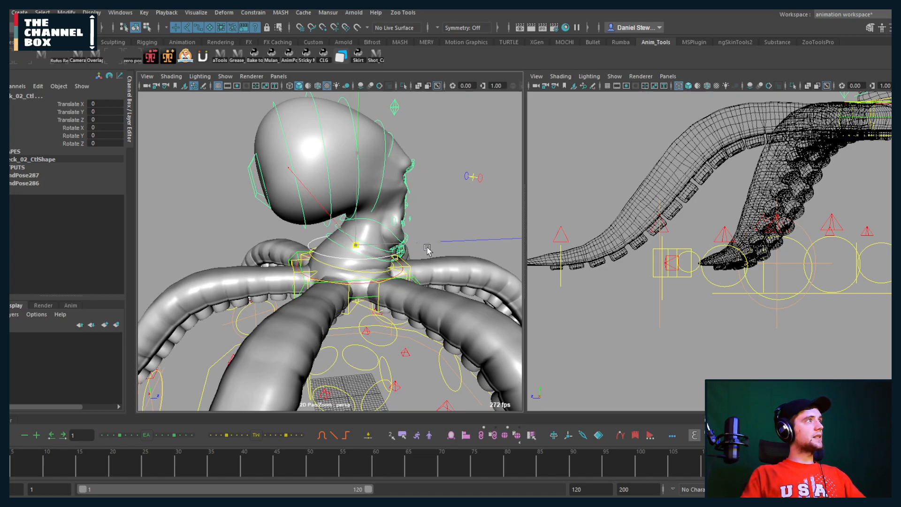
{"action": "left_click_drag", "start_coordinate": [444, 250], "coordinate": [327, 236], "text": "alt"}
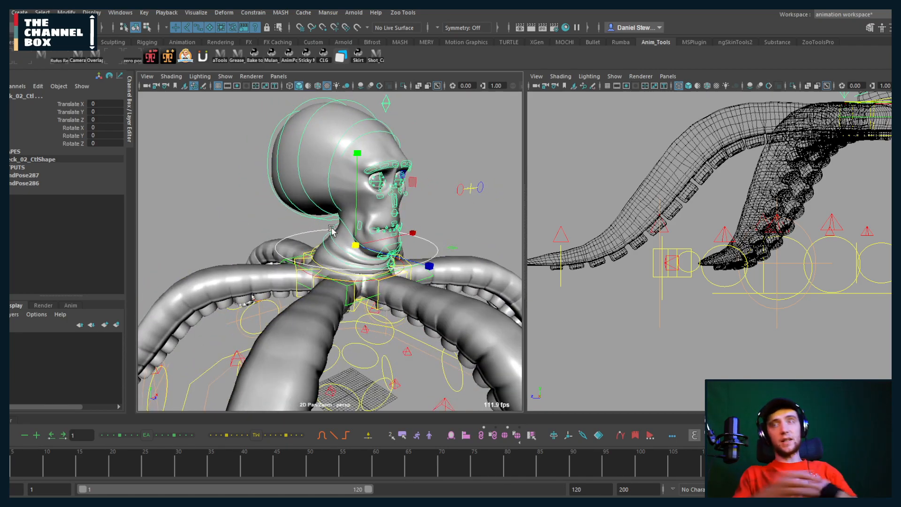
{"action": "left_click_drag", "start_coordinate": [278, 228], "coordinate": [395, 225], "text": "alt"}
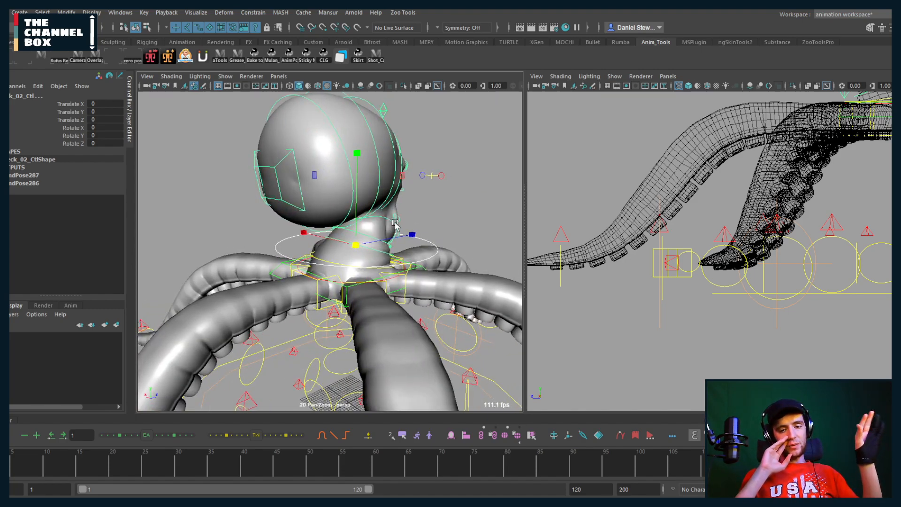
{"action": "left_click_drag", "start_coordinate": [319, 246], "coordinate": [259, 262], "text": "alt"}
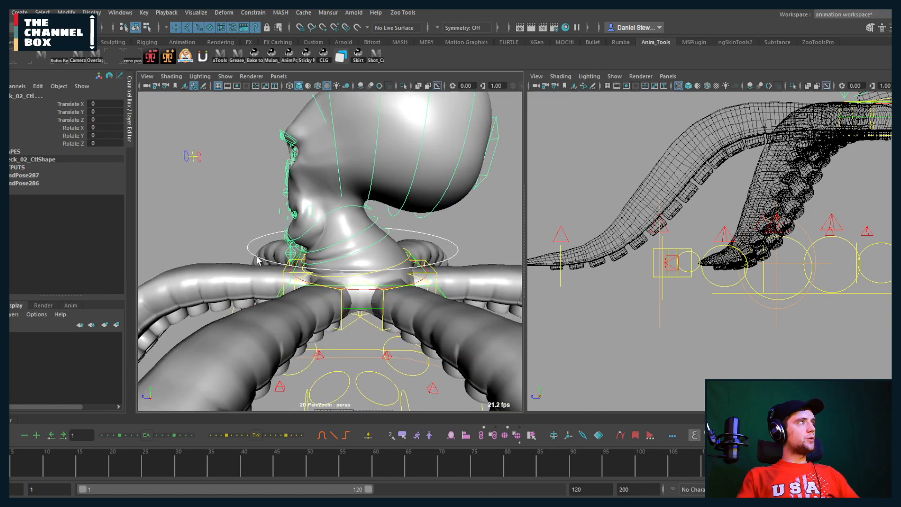
Parent constrain the upper neck control to the octopus_COG circle.
{"action": "left_click", "coordinate": [299, 246]}
{"action": "left_click", "coordinate": [361, 257]}
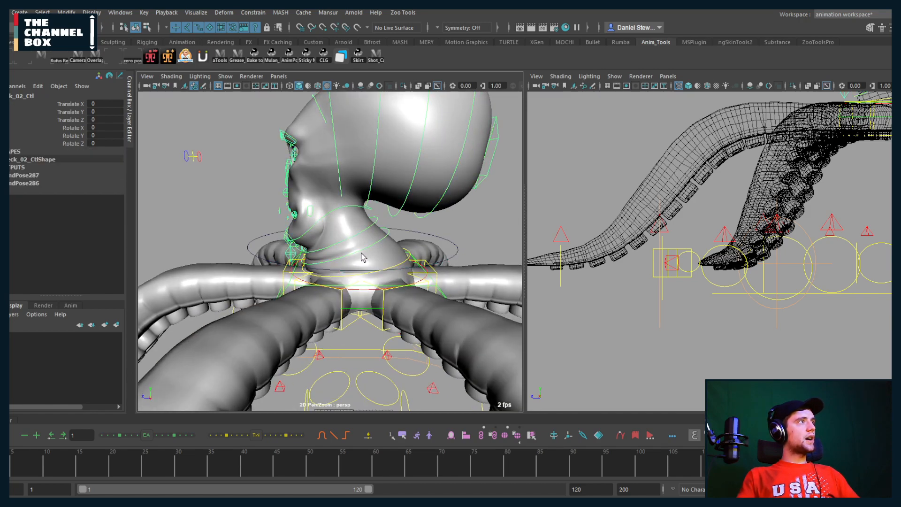
{"action": "left_click", "coordinate": [305, 263]}
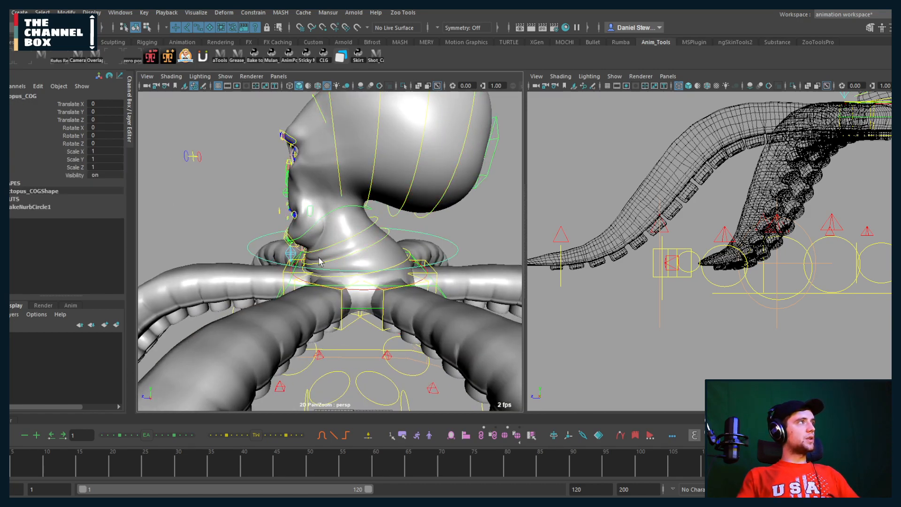
{"action": "left_click", "coordinate": [350, 258]}
{"action": "left_click", "coordinate": [253, 12]}
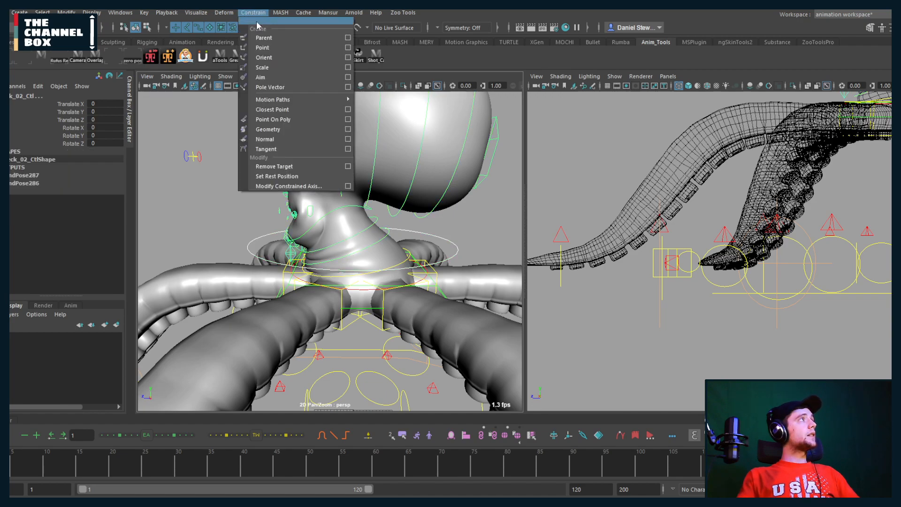
{"action": "left_click", "coordinate": [258, 34]}
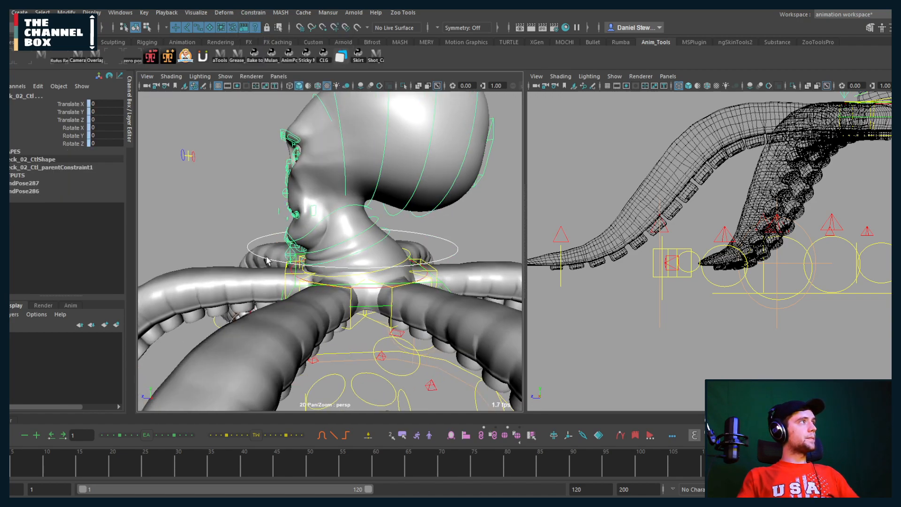
Try moving octopus_COG to test the constraint, undo it, and try the hips control below the neck.
{"action": "left_click", "coordinate": [267, 260]}
{"action": "key", "text": "w"}
{"action": "left_click_drag", "start_coordinate": [268, 260], "coordinate": [258, 254], "text": "alt"}
{"action": "left_click_drag", "start_coordinate": [352, 245], "coordinate": [306, 224]}
{"action": "key", "text": "ctrl+z"}
{"action": "left_click_drag", "start_coordinate": [302, 255], "coordinate": [370, 281], "text": "alt"}
{"action": "left_click", "coordinate": [375, 288]}
{"action": "left_click_drag", "start_coordinate": [335, 231], "coordinate": [402, 295]}
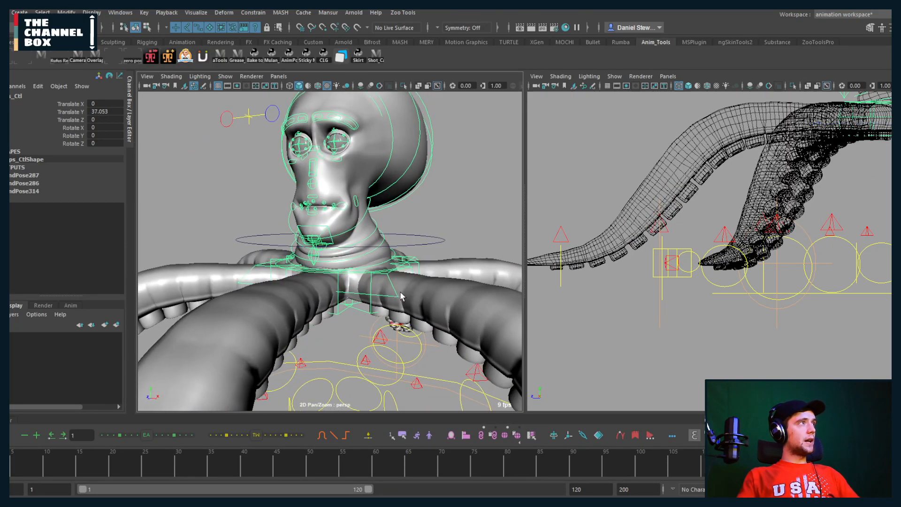
Parent constrain the lower neck control to the octopus_COG circle.
{"action": "left_click", "coordinate": [381, 250]}
{"action": "left_click_drag", "start_coordinate": [380, 250], "coordinate": [364, 272], "text": "alt"}
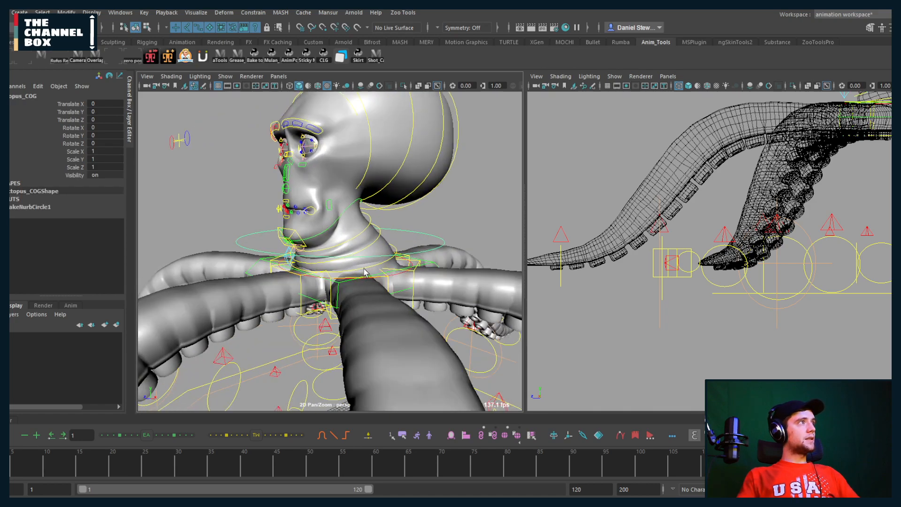
{"action": "left_click", "coordinate": [380, 274], "text": "shift"}
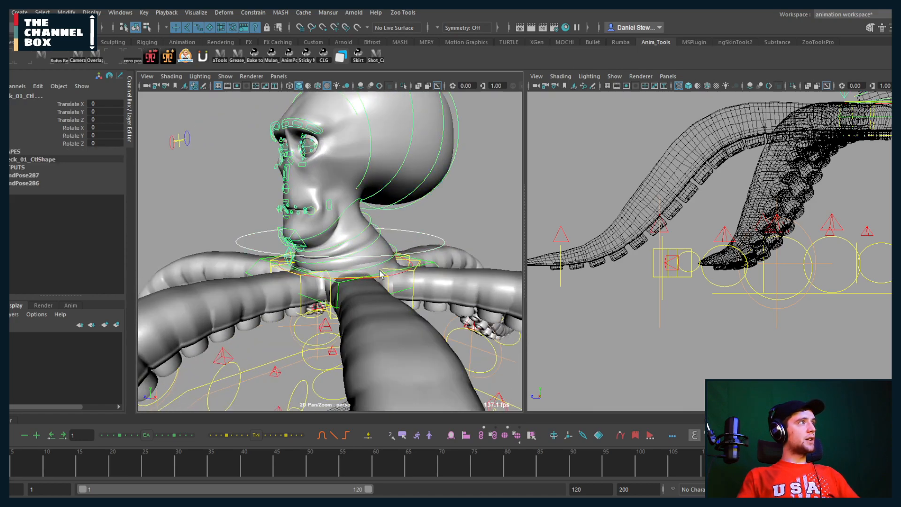
{"action": "left_click", "coordinate": [253, 12]}
{"action": "left_click", "coordinate": [263, 37]}
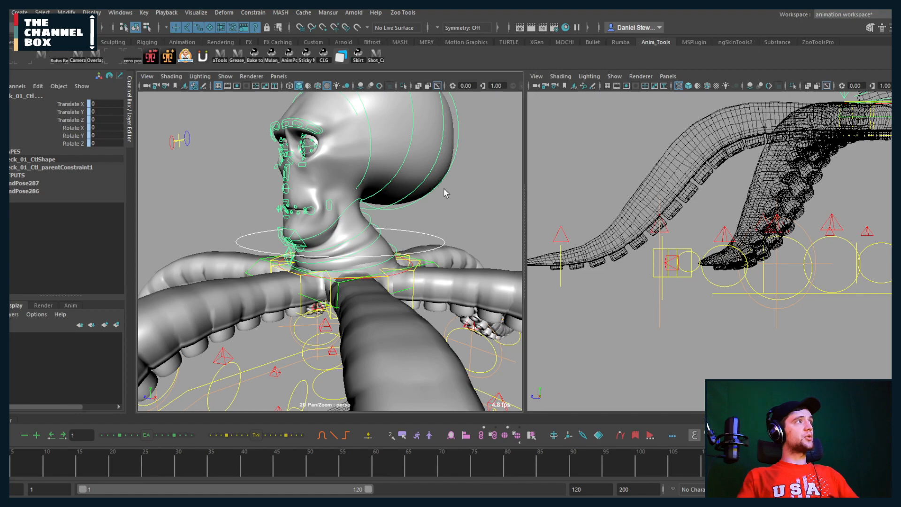
Try moving octopus_COG upward to test the lower neck constraint and undo the move.
{"action": "left_click", "coordinate": [421, 240]}
{"action": "key", "text": "w"}
{"action": "left_click_drag", "start_coordinate": [339, 223], "coordinate": [329, 162]}
{"action": "key", "text": "ctrl+z"}
{"action": "key", "text": "ctrl+z"}
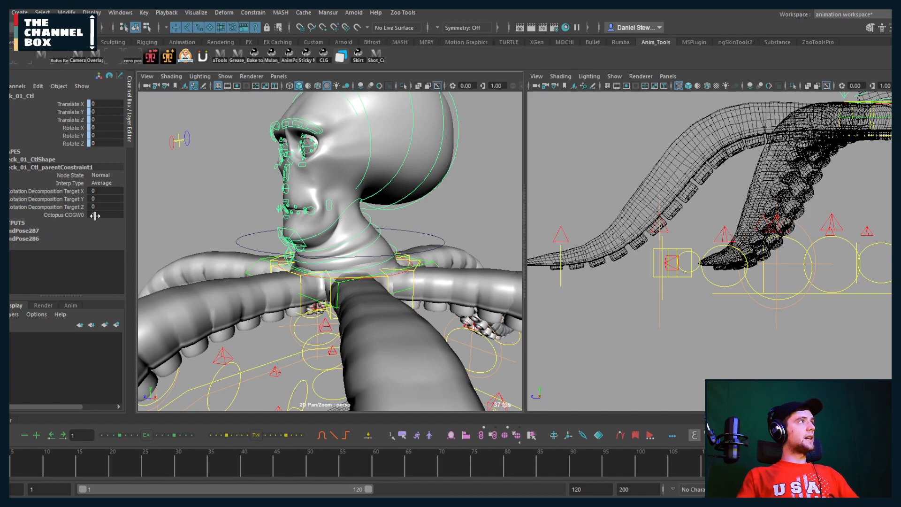
Key the lower neck control, set its Blend Parent 1 to 0.5, and test it by moving octopus_COG.
{"action": "key", "text": "s"}
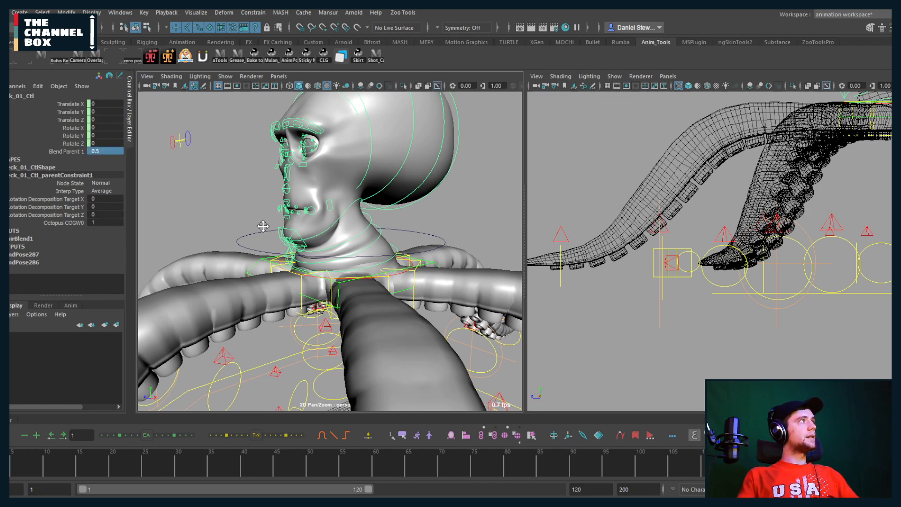
{"action": "left_click", "coordinate": [412, 232]}
{"action": "left_click_drag", "start_coordinate": [343, 214], "coordinate": [347, 247]}
Undo the test moves and try out the hips control with the whole octopus in view.
{"action": "left_click", "coordinate": [399, 213]}
{"action": "left_click_drag", "start_coordinate": [392, 230], "coordinate": [366, 233], "text": "alt"}
{"action": "left_click_drag", "start_coordinate": [323, 257], "coordinate": [344, 365], "text": "alt"}
{"action": "key", "text": "ctrl+z"}
{"action": "key", "text": "ctrl+z"}
{"action": "left_click", "coordinate": [360, 298]}
{"action": "key", "text": "ctrl+z"}
{"action": "key", "text": "e"}
{"action": "key", "text": "ctrl+z"}
{"action": "left_click", "coordinate": [381, 289]}
{"action": "left_click", "coordinate": [381, 293]}
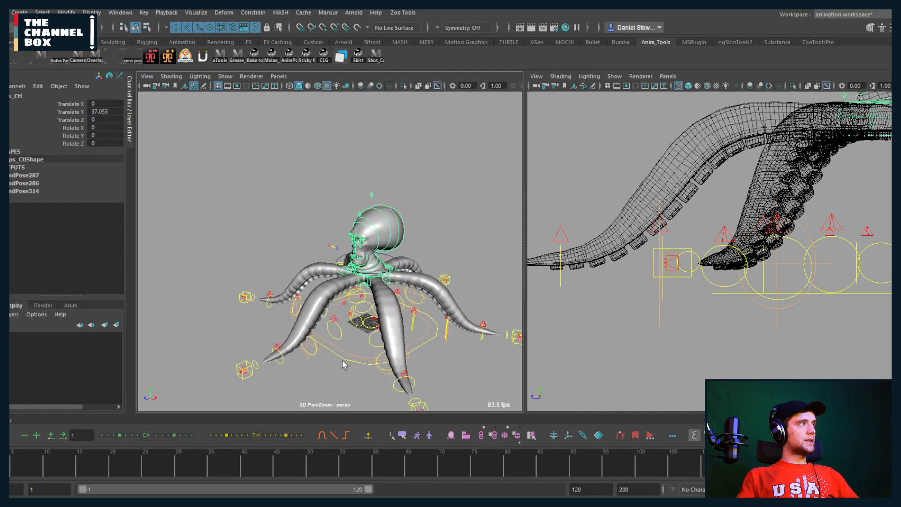
Parent octopus_COG_GRP under the large ground control ring beneath the octopus.
{"action": "right_click_drag", "start_coordinate": [385, 268], "coordinate": [415, 268], "text": "alt"}
{"action": "left_click", "coordinate": [398, 256]}
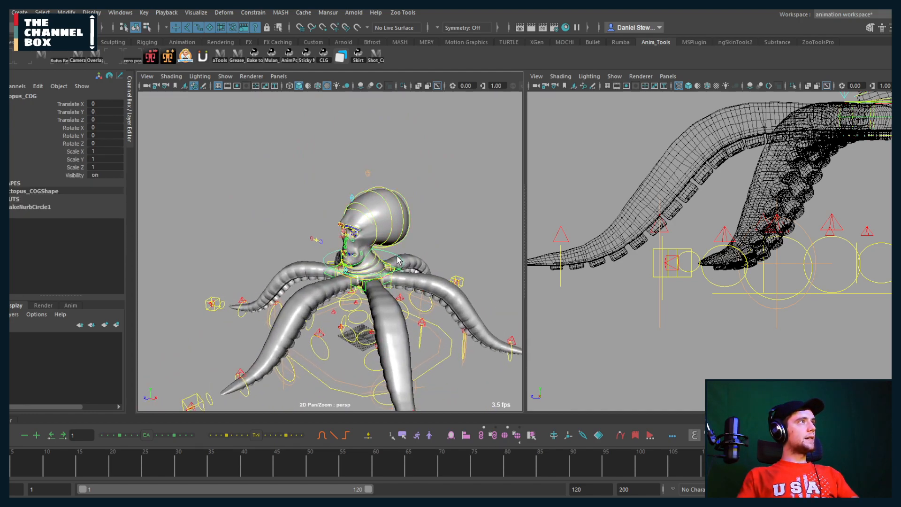
{"action": "key", "text": "Up"}
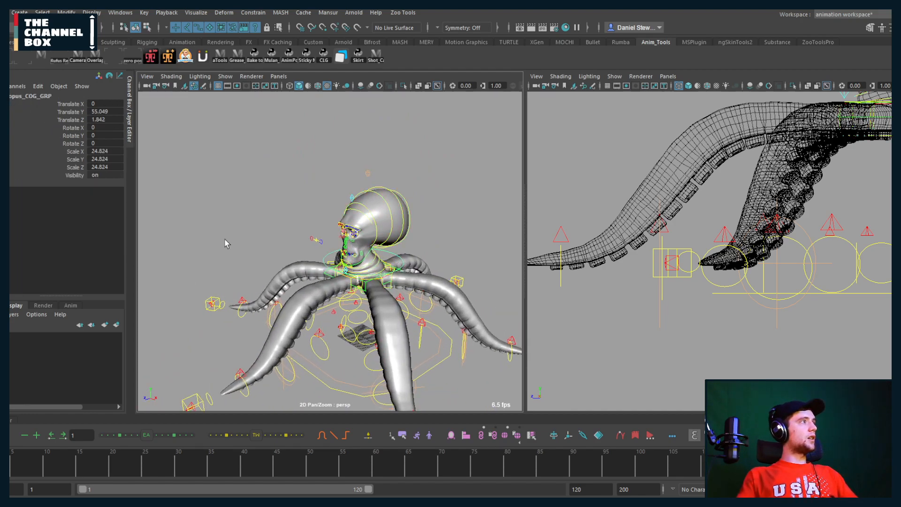
{"action": "left_click", "coordinate": [332, 378], "text": "shift"}
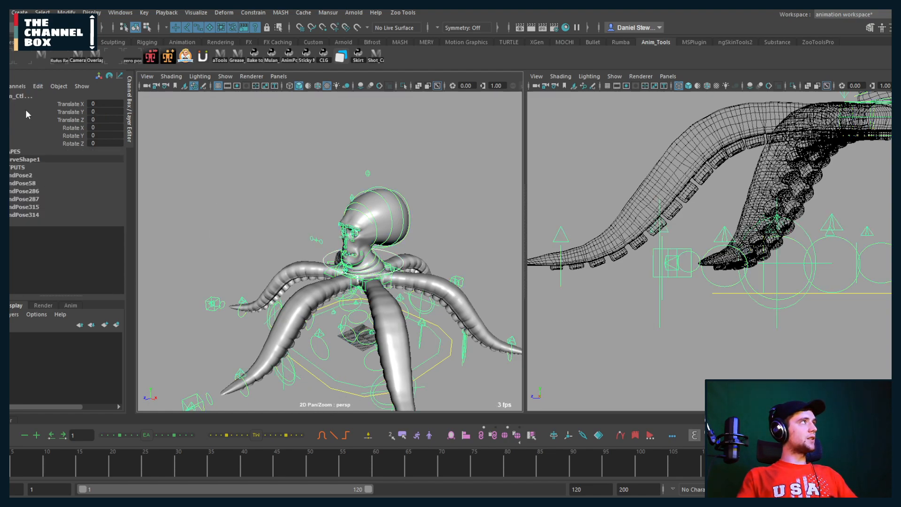
{"action": "left_click", "coordinate": [2, 12]}
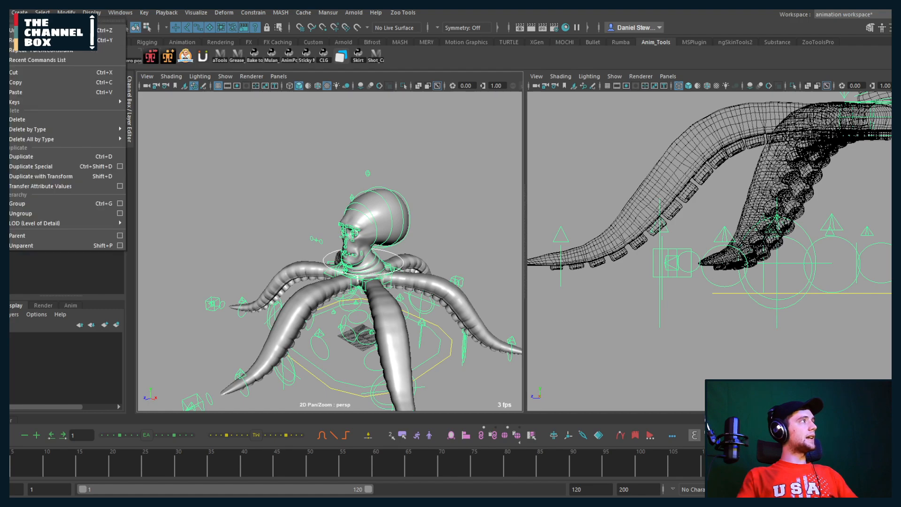
{"action": "left_click", "coordinate": [33, 235]}
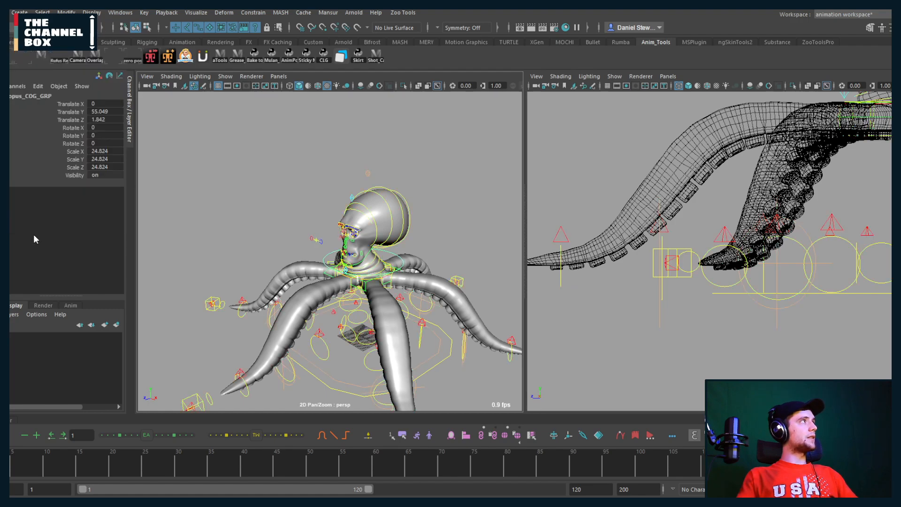
Try moving the whole rig with the global control and undo the move.
{"action": "left_click", "coordinate": [430, 375]}
{"action": "mouse_move", "coordinate": [328, 336]}
{"action": "left_mouse_down"}
{"action": "mouse_move", "coordinate": [357, 332]}
{"action": "mouse_move", "coordinate": [216, 323]}
{"action": "mouse_move", "coordinate": [464, 343]}
{"action": "mouse_move", "coordinate": [219, 331]}
{"action": "mouse_move", "coordinate": [340, 335]}
{"action": "left_mouse_up"}
{"action": "key", "text": "ctrl+z"}
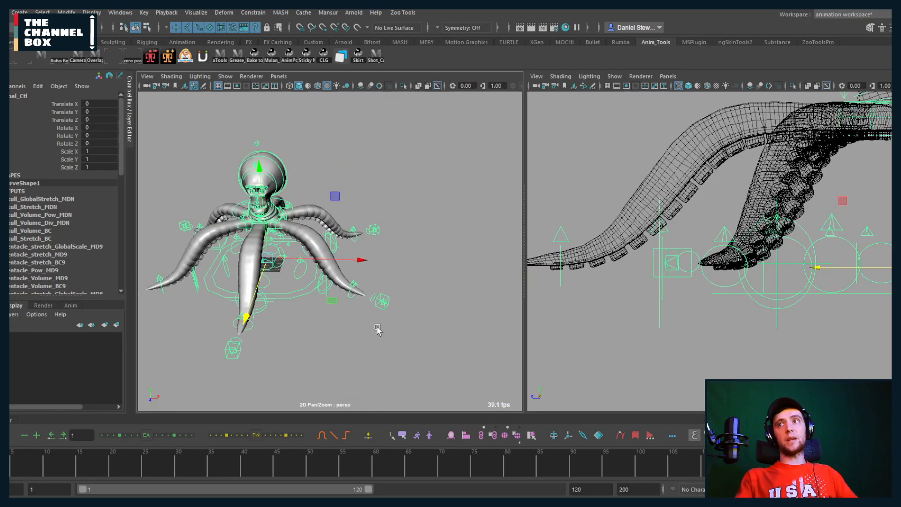
{"action": "left_click_drag", "start_coordinate": [391, 307], "coordinate": [431, 278], "text": "alt"}
{"action": "key", "text": "ctrl+z"}
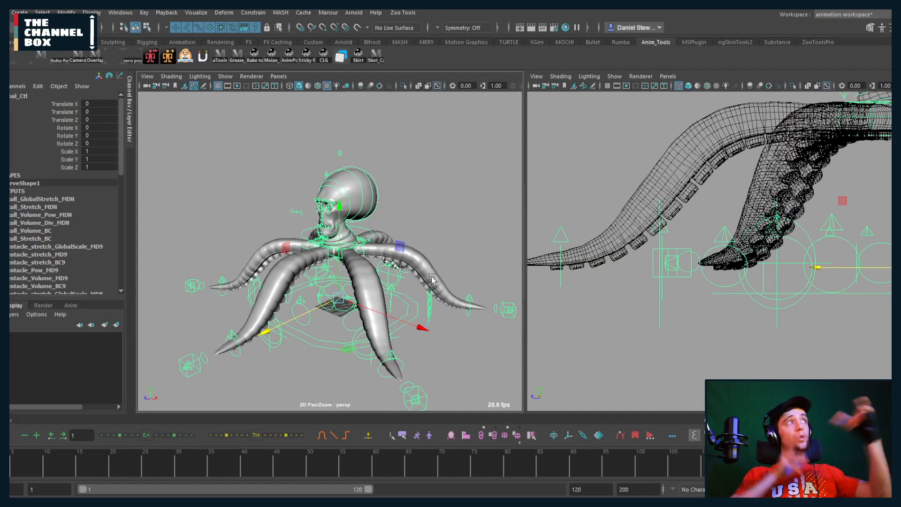
Try rotating the octopus's central body control and undo the test changes.
{"action": "left_click_drag", "start_coordinate": [301, 235], "coordinate": [384, 282], "text": "alt"}
{"action": "left_click", "coordinate": [357, 282]}
{"action": "key", "text": "e"}
{"action": "mouse_move", "coordinate": [445, 263]}
{"action": "left_mouse_down"}
{"action": "mouse_move", "coordinate": [479, 296]}
{"action": "mouse_move", "coordinate": [422, 291]}
{"action": "mouse_move", "coordinate": [443, 258]}
{"action": "mouse_move", "coordinate": [436, 263]}
{"action": "left_mouse_up"}
{"action": "left_click_drag", "start_coordinate": [436, 281], "coordinate": [359, 339], "text": "alt"}
{"action": "key", "text": "ctrl+z"}
{"action": "key", "text": "w"}
{"action": "key", "text": "e"}
{"action": "key", "text": "ctrl+z"}
{"action": "left_click", "coordinate": [357, 378]}
{"action": "key", "text": "ctrl+z"}
Try moving the hips control down to Translate Y 34.389 and back up from a closer view.
{"action": "right_click_drag", "start_coordinate": [359, 339], "coordinate": [408, 310], "text": "alt"}
{"action": "left_click_drag", "start_coordinate": [407, 310], "coordinate": [369, 263], "text": "alt"}
{"action": "key", "text": "q"}
{"action": "left_click", "coordinate": [432, 313]}
{"action": "left_click", "coordinate": [385, 273]}
{"action": "key", "text": "ctrl+z"}
{"action": "mouse_move", "coordinate": [369, 219]}
{"action": "left_mouse_down"}
{"action": "mouse_move", "coordinate": [369, 246]}
{"action": "mouse_move", "coordinate": [368, 230]}
{"action": "left_mouse_up"}
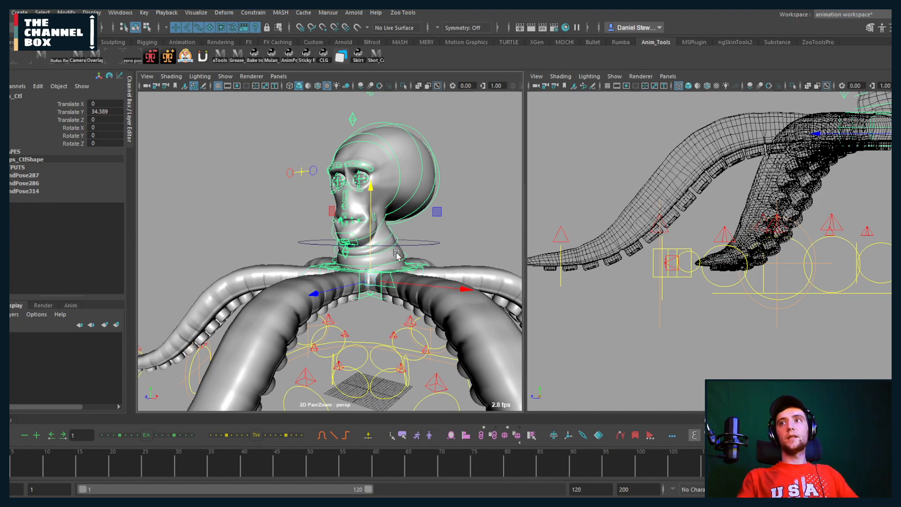
{"action": "mouse_move", "coordinate": [437, 211]}
{"action": "left_mouse_down"}
{"action": "mouse_move", "coordinate": [409, 233]}
{"action": "mouse_move", "coordinate": [444, 228]}
{"action": "mouse_move", "coordinate": [441, 218]}
{"action": "left_mouse_up"}
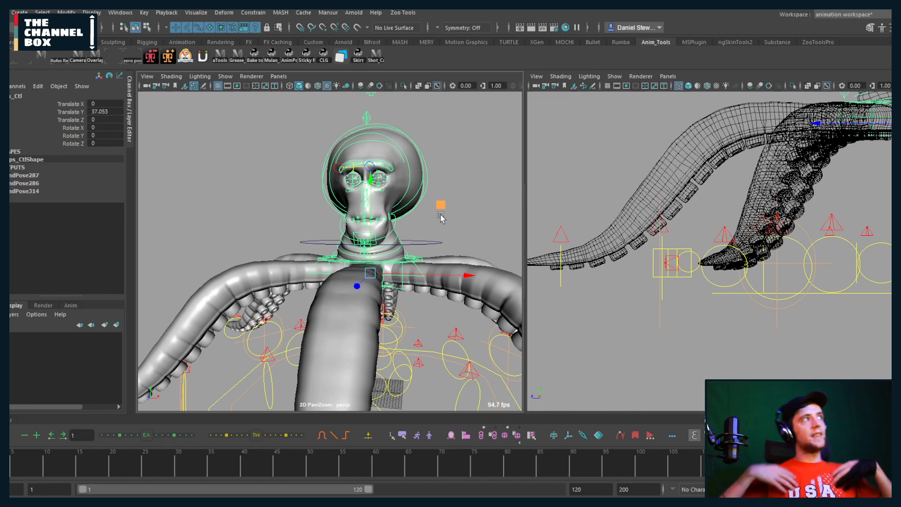
Try rotating the hips control on all axes with the whole octopus in view and undo the rotation.
{"action": "key", "text": "e"}
{"action": "left_click_drag", "start_coordinate": [402, 242], "coordinate": [394, 284]}
{"action": "middle_click_drag", "start_coordinate": [393, 284], "coordinate": [333, 231], "text": "alt"}
{"action": "right_click_drag", "start_coordinate": [332, 231], "coordinate": [320, 212], "text": "alt"}
{"action": "mouse_move", "coordinate": [361, 211]}
{"action": "left_mouse_down"}
{"action": "mouse_move", "coordinate": [333, 186]}
{"action": "mouse_move", "coordinate": [384, 190]}
{"action": "mouse_move", "coordinate": [345, 208]}
{"action": "mouse_move", "coordinate": [363, 215]}
{"action": "left_mouse_up"}
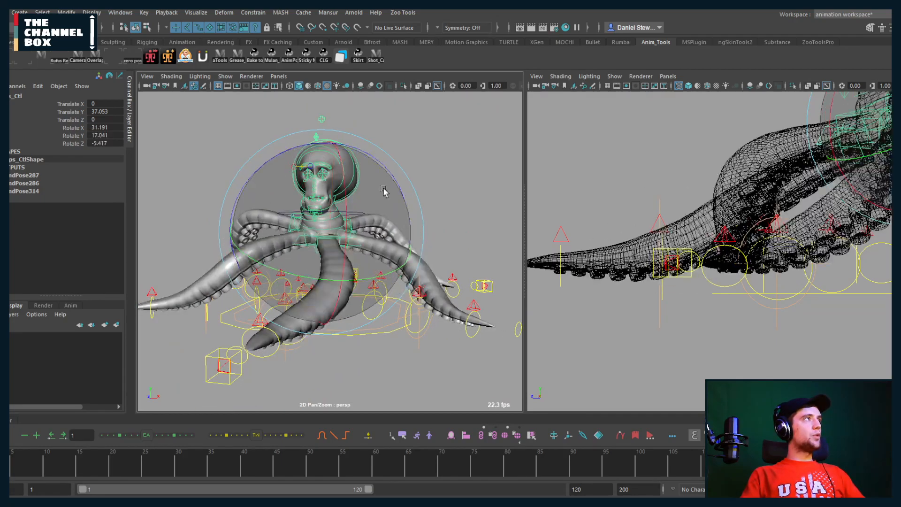
{"action": "key", "text": "ctrl+z"}
{"action": "key", "text": "ctrl+z"}
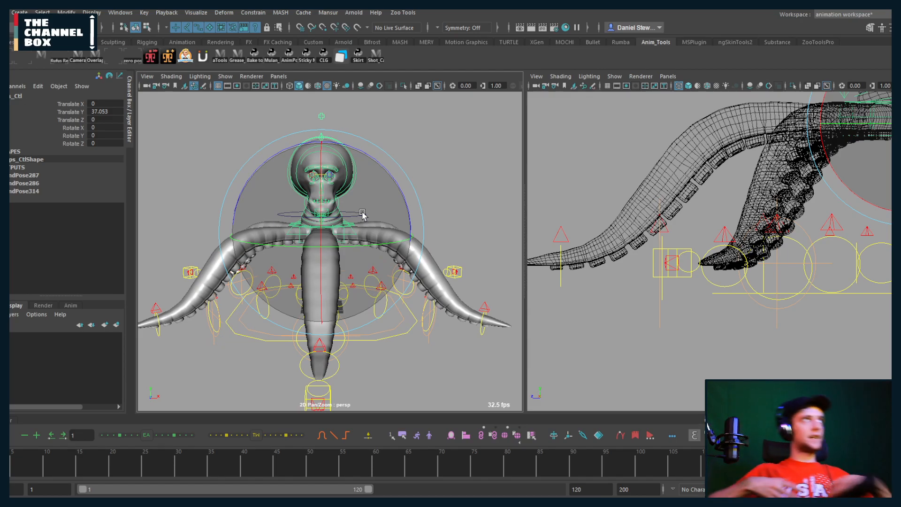
Try parent constraining the first tentacle root IK controls to octopus_COG.
{"action": "left_click_drag", "start_coordinate": [289, 217], "coordinate": [380, 282], "text": "alt"}
{"action": "left_click", "coordinate": [360, 246]}
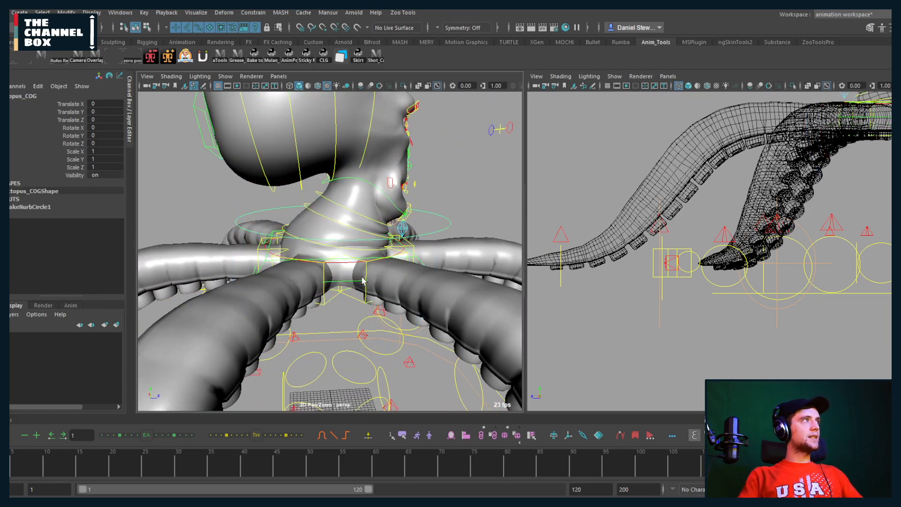
{"action": "left_click_drag", "start_coordinate": [359, 245], "coordinate": [372, 276], "text": "alt"}
{"action": "left_click", "coordinate": [370, 267]}
{"action": "left_click", "coordinate": [253, 12]}
{"action": "left_click", "coordinate": [262, 39]}
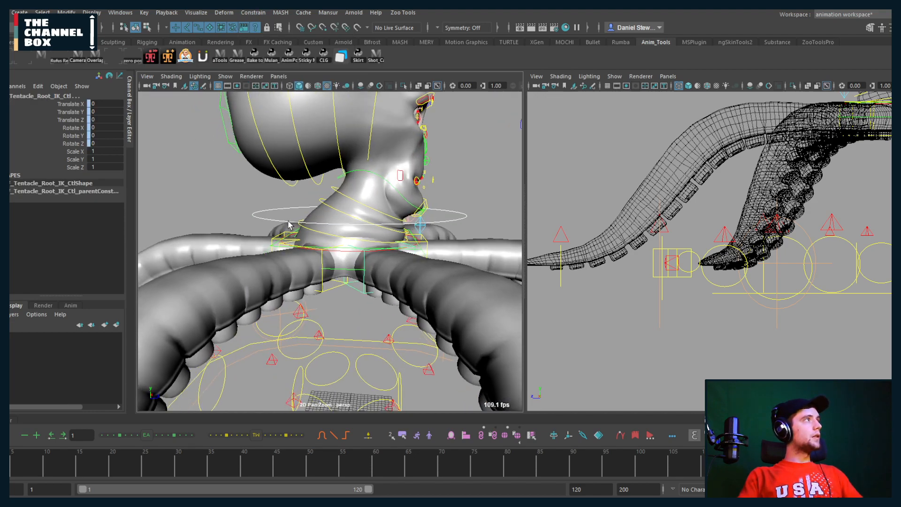
{"action": "key", "text": "ctrl+z"}
{"action": "left_click", "coordinate": [254, 12]}
{"action": "left_click", "coordinate": [262, 39]}
{"action": "left_click_drag", "start_coordinate": [357, 225], "coordinate": [408, 249], "text": "alt"}
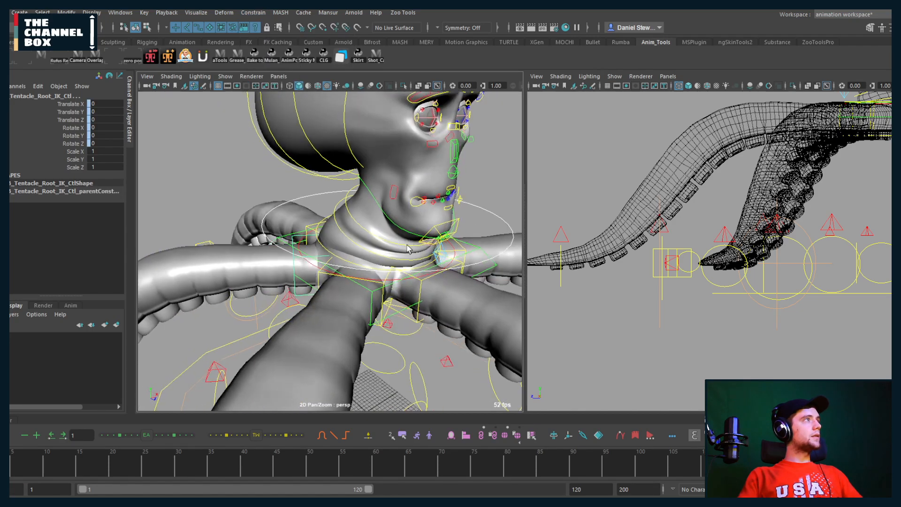
Try parent constraining further tentacle root IK controls around the body to octopus_COG.
{"action": "left_click", "coordinate": [392, 289]}
{"action": "left_click_drag", "start_coordinate": [392, 289], "coordinate": [341, 263], "text": "alt"}
{"action": "key", "text": "ctrl+z"}
{"action": "left_click_drag", "start_coordinate": [341, 263], "coordinate": [293, 254], "text": "alt"}
{"action": "left_click", "coordinate": [354, 272]}
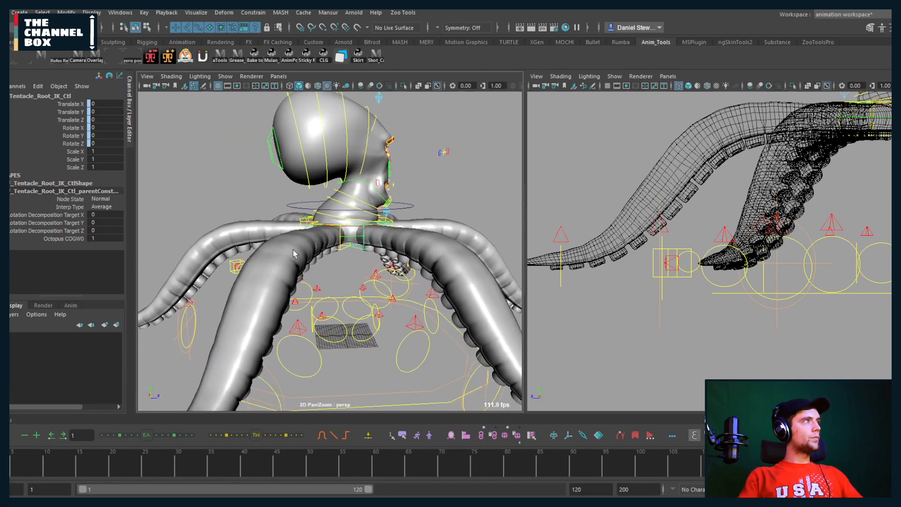
{"action": "left_click", "coordinate": [358, 326]}
{"action": "left_click_drag", "start_coordinate": [435, 244], "coordinate": [280, 208], "text": "alt"}
{"action": "left_click", "coordinate": [342, 233]}
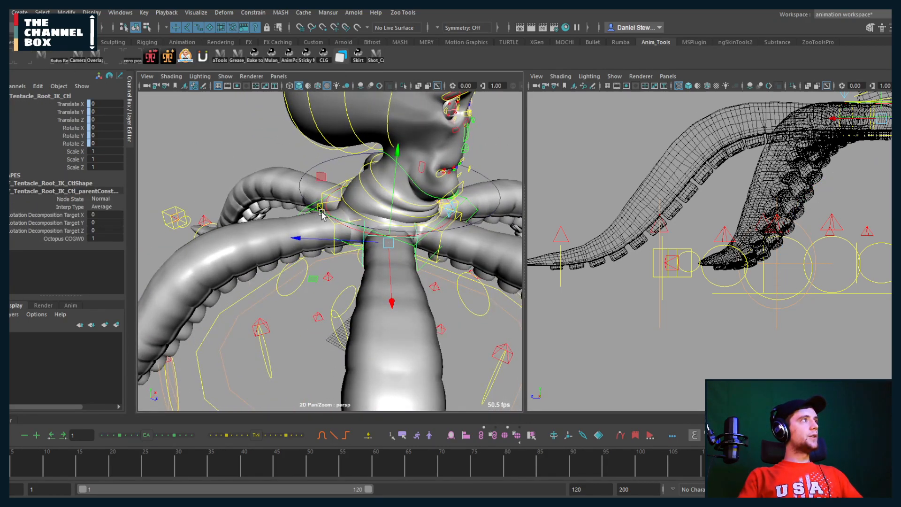
Try rotating octopus_COG to test the constrained tentacle roots and undo the rotation.
{"action": "left_click", "coordinate": [321, 212]}
{"action": "key", "text": "e"}
{"action": "left_click_drag", "start_coordinate": [399, 188], "coordinate": [382, 208], "text": "alt"}
{"action": "key", "text": "ctrl+z"}
{"action": "left_click", "coordinate": [358, 257], "text": "shift"}
{"action": "left_click", "coordinate": [364, 244], "text": "shift"}
{"action": "left_click", "coordinate": [417, 202]}
{"action": "left_click", "coordinate": [282, 191]}
{"action": "left_click", "coordinate": [294, 184]}
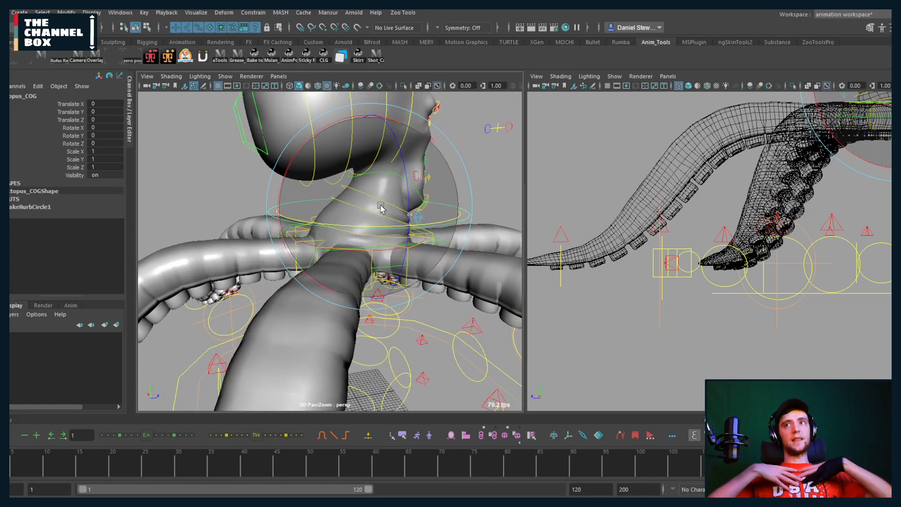
Try a larger sideways rotation of octopus_COG and undo it.
{"action": "left_click_drag", "start_coordinate": [335, 183], "coordinate": [384, 225], "text": "alt"}
{"action": "left_click", "coordinate": [362, 205]}
{"action": "left_click", "coordinate": [376, 226]}
{"action": "key", "text": "e"}
{"action": "left_click_drag", "start_coordinate": [362, 162], "coordinate": [313, 161], "text": "alt"}
{"action": "left_click_drag", "start_coordinate": [423, 192], "coordinate": [339, 181]}
{"action": "left_click_drag", "start_coordinate": [339, 181], "coordinate": [370, 178], "text": "alt"}
{"action": "key", "text": "ctrl+z"}
Try another small rotation at the body's centre and undo back through the test changes.
{"action": "key", "text": "q"}
{"action": "key", "text": "ctrl+z"}
{"action": "key", "text": "e"}
{"action": "left_click_drag", "start_coordinate": [446, 153], "coordinate": [450, 140]}
{"action": "key", "text": "ctrl+z"}
{"action": "key", "text": "ctrl+z"}
Try rotating the hips control about its Y axis by about 25.8 and return it to zero rotation.
{"action": "left_click_drag", "start_coordinate": [400, 164], "coordinate": [409, 157], "text": "alt"}
{"action": "right_click_drag", "start_coordinate": [409, 157], "coordinate": [336, 165], "text": "alt"}
{"action": "mouse_move", "coordinate": [336, 165]}
{"action": "left_mouse_down", "text": "alt"}
{"action": "mouse_move", "coordinate": [350, 173]}
{"action": "mouse_move", "coordinate": [339, 176]}
{"action": "left_mouse_up", "text": "alt"}
{"action": "key", "text": "q"}
{"action": "mouse_move", "coordinate": [412, 256]}
{"action": "left_mouse_down", "text": "alt"}
{"action": "mouse_move", "coordinate": [398, 248]}
{"action": "mouse_move", "coordinate": [346, 270]}
{"action": "mouse_move", "coordinate": [328, 249]}
{"action": "mouse_move", "coordinate": [375, 261]}
{"action": "mouse_move", "coordinate": [322, 257]}
{"action": "mouse_move", "coordinate": [399, 254]}
{"action": "left_mouse_up", "text": "alt"}
{"action": "left_click", "coordinate": [340, 267]}
{"action": "key", "text": "e"}
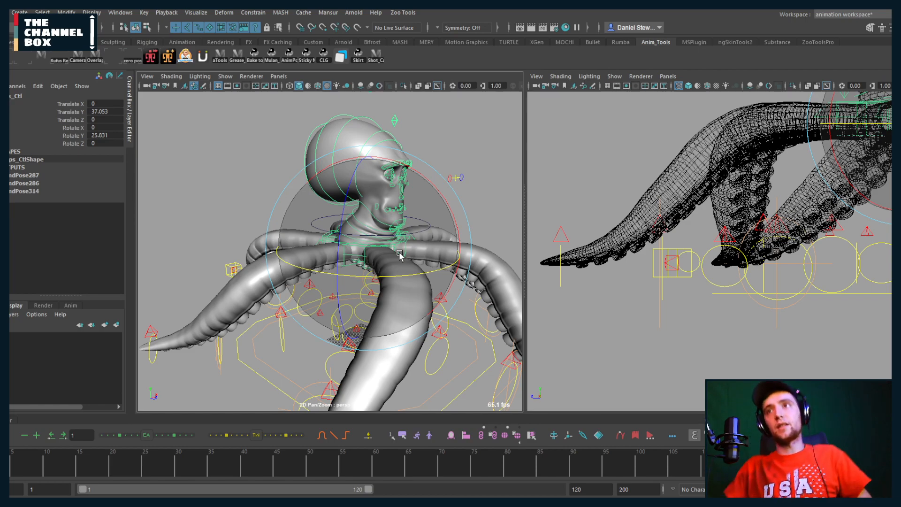
{"action": "left_click_drag", "start_coordinate": [406, 245], "coordinate": [375, 238]}
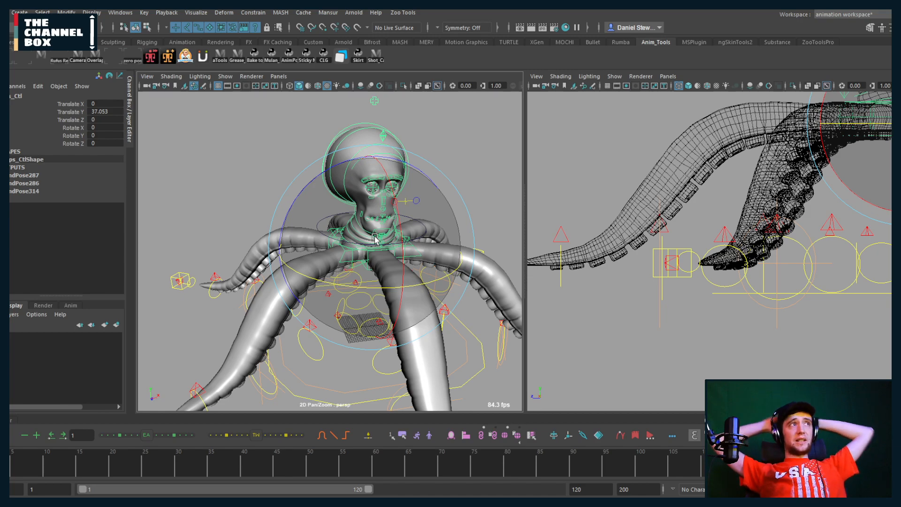
Try another Y-axis rotation of the hips control while viewing the octopus from behind, and undo it.
{"action": "left_click_drag", "start_coordinate": [343, 219], "coordinate": [402, 219], "text": "alt"}
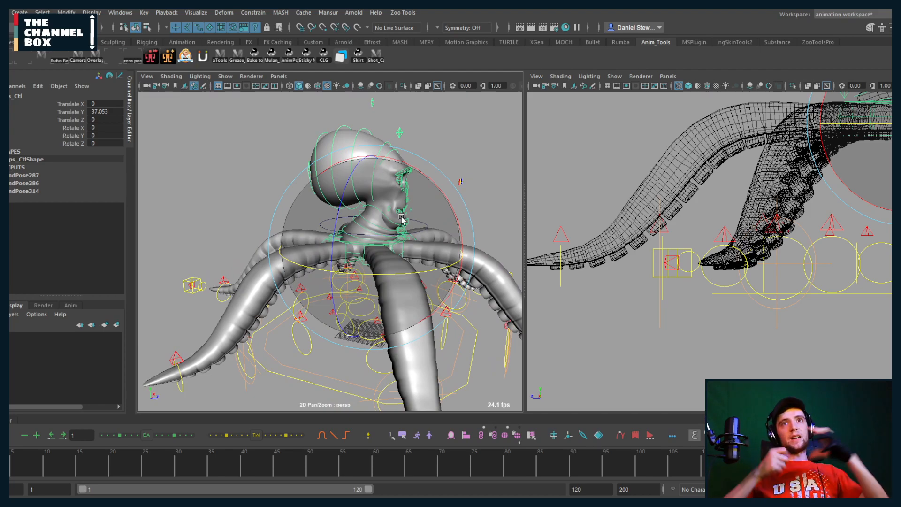
{"action": "left_click_drag", "start_coordinate": [345, 206], "coordinate": [412, 230], "text": "alt"}
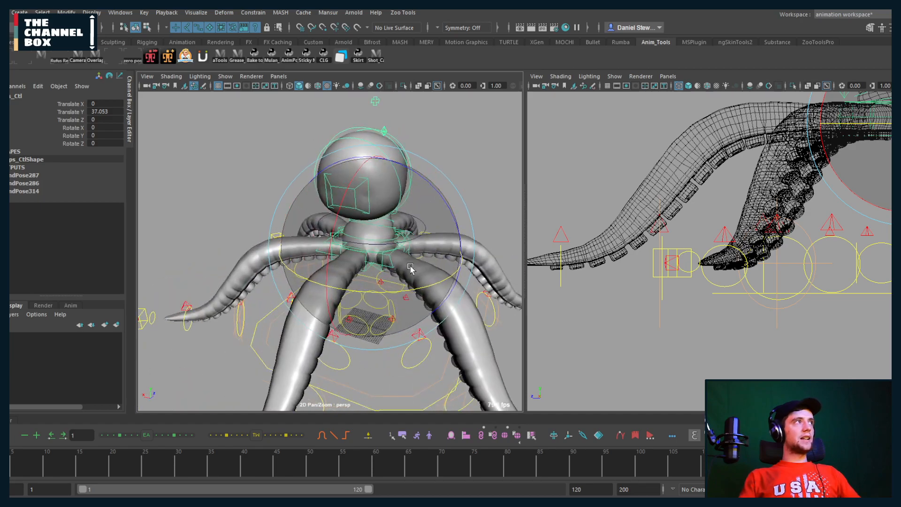
{"action": "left_click_drag", "start_coordinate": [367, 292], "coordinate": [399, 287]}
{"action": "key", "text": "ctrl+z"}
{"action": "key", "text": "w"}
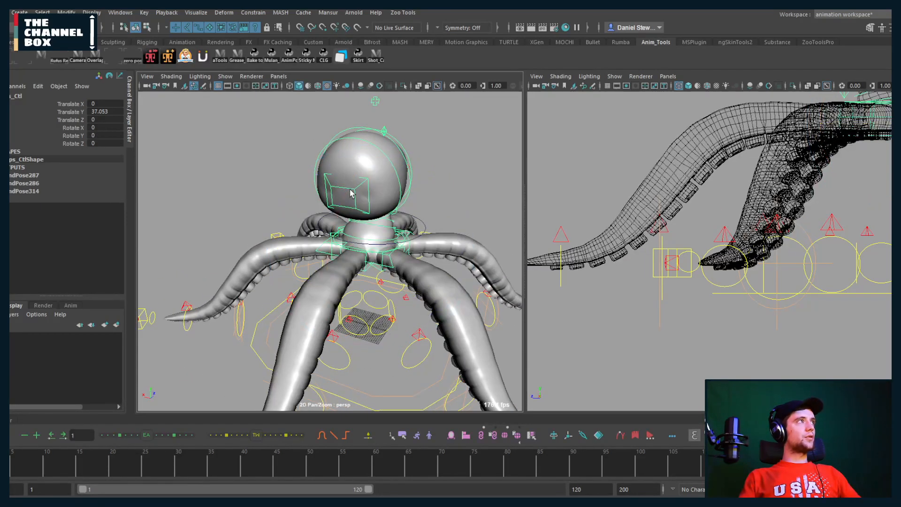
Try moving the skull IK tip control at the back of the head and undo the move.
{"action": "left_click", "coordinate": [354, 194]}
{"action": "left_click_drag", "start_coordinate": [386, 201], "coordinate": [303, 186], "text": "alt"}
{"action": "key", "text": "ctrl+z"}
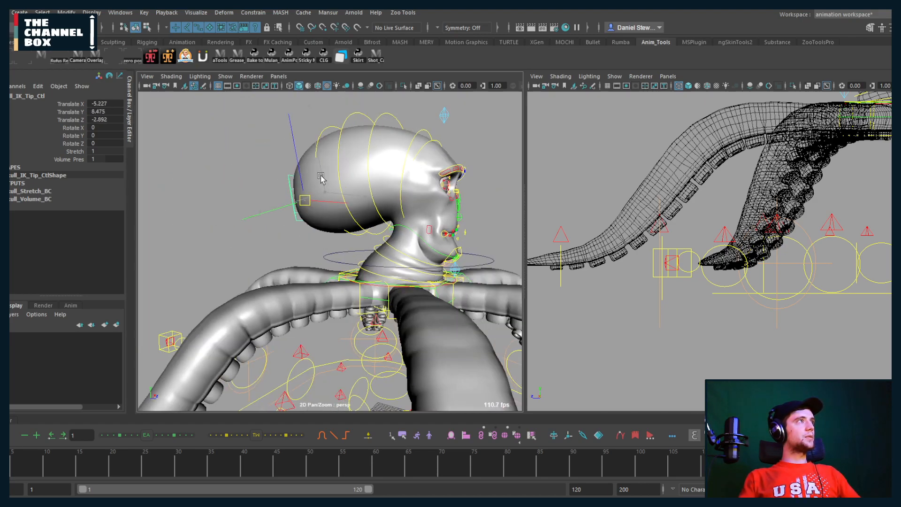
{"action": "left_click_drag", "start_coordinate": [407, 171], "coordinate": [385, 199], "text": "alt"}
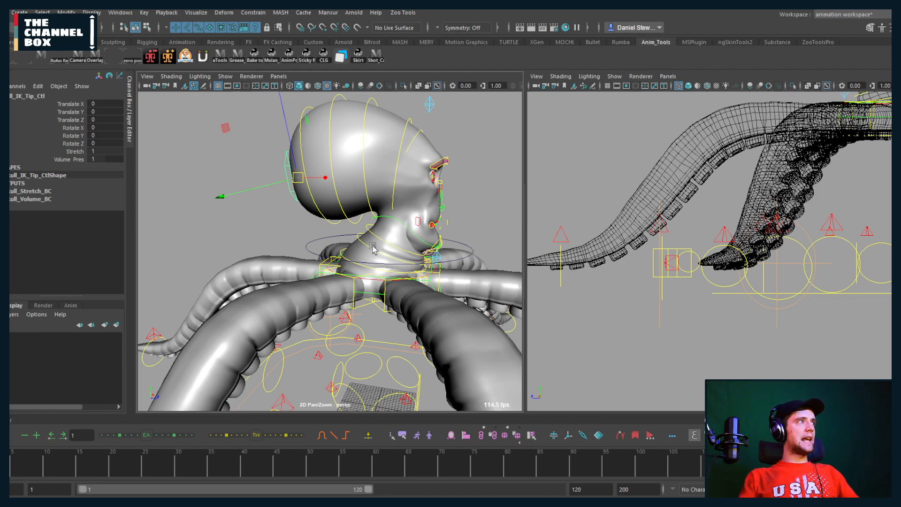
{"action": "left_click_drag", "start_coordinate": [323, 258], "coordinate": [361, 238], "text": "alt"}
Try moving and rotating the head control, and undo both changes.
{"action": "left_click", "coordinate": [391, 221]}
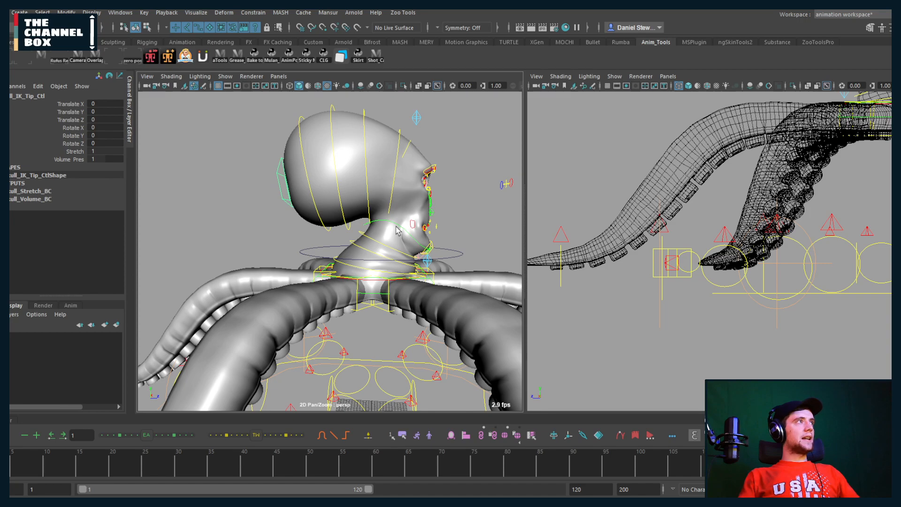
{"action": "left_click_drag", "start_coordinate": [389, 227], "coordinate": [394, 207]}
{"action": "key", "text": "ctrl+z"}
{"action": "key", "text": "e"}
{"action": "key", "text": "ctrl+z"}
{"action": "key", "text": "ctrl+z"}
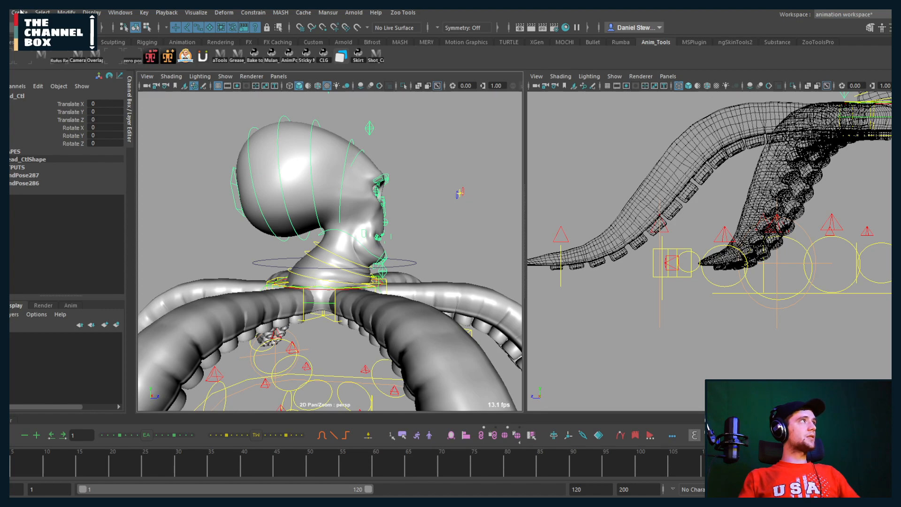
Create a NURBS circle and match its transform to the head control.
{"action": "left_click", "coordinate": [20, 12]}
{"action": "mouse_move", "coordinate": [117, 36]}
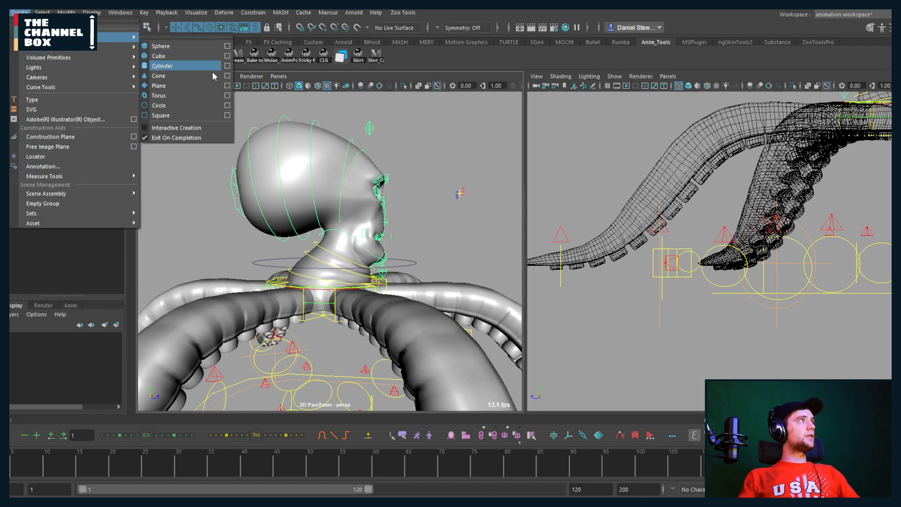
{"action": "left_click", "coordinate": [209, 106]}
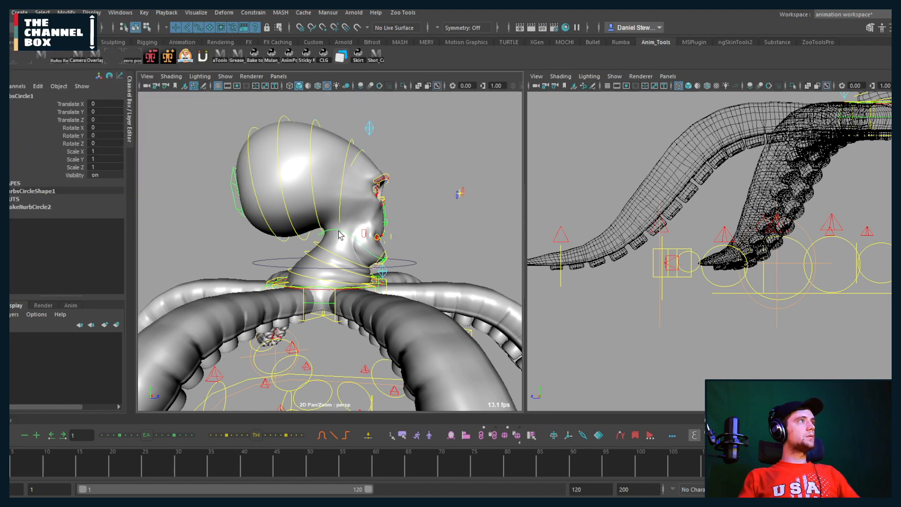
{"action": "left_click", "coordinate": [340, 235]}
{"action": "left_click", "coordinate": [66, 12]}
{"action": "mouse_move", "coordinate": [164, 69]}
{"action": "left_click", "coordinate": [213, 78]}
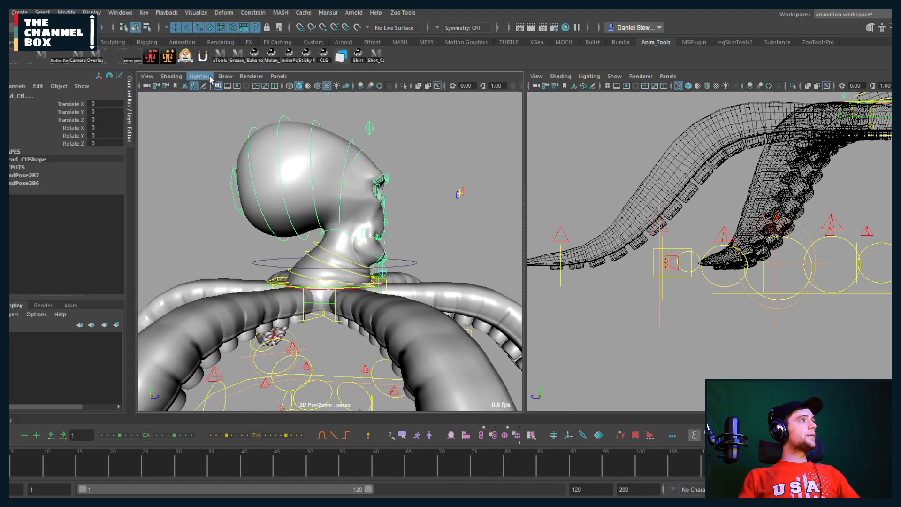
Enlarge the new circle around the head's base to a scale of about 16.13 and set its Rotate X to 0.
{"action": "left_click", "coordinate": [348, 238]}
{"action": "left_click_drag", "start_coordinate": [351, 240], "coordinate": [424, 256]}
{"action": "key", "text": "e"}
{"action": "left_click_drag", "start_coordinate": [429, 220], "coordinate": [355, 251]}
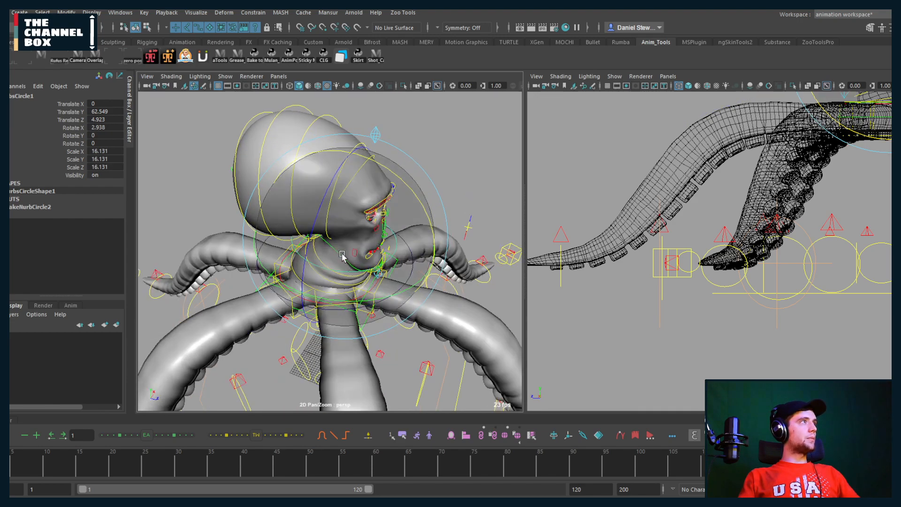
{"action": "double_click", "coordinate": [101, 127]}
{"action": "type", "text": "0"}
{"action": "key", "text": "Return"}
Scale the new circle up uniformly to about 17.97.
{"action": "left_click_drag", "start_coordinate": [211, 171], "coordinate": [246, 165], "text": "alt"}
{"action": "key", "text": "r"}
{"action": "left_click_drag", "start_coordinate": [375, 210], "coordinate": [365, 204], "text": "alt"}
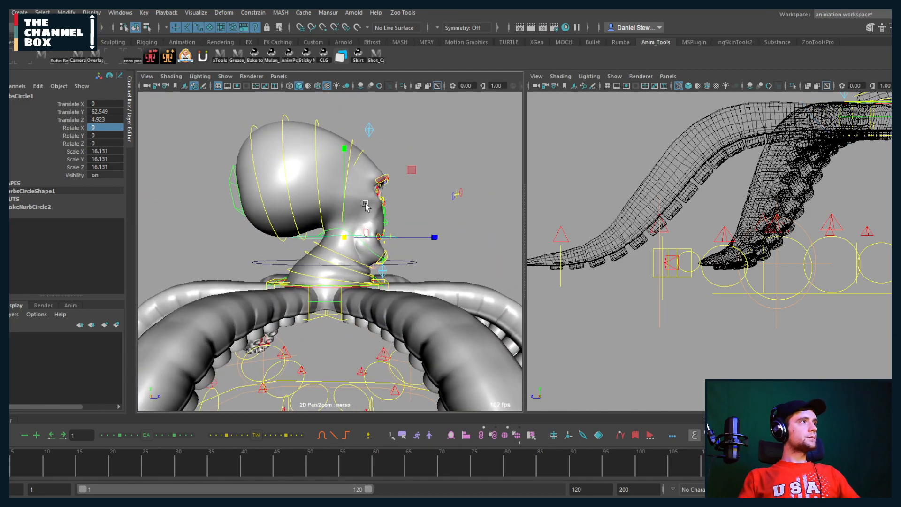
{"action": "left_click_drag", "start_coordinate": [344, 237], "coordinate": [355, 233]}
{"action": "scroll", "coordinate": [356, 232], "scroll_direction": "up", "scroll_amount": 3}
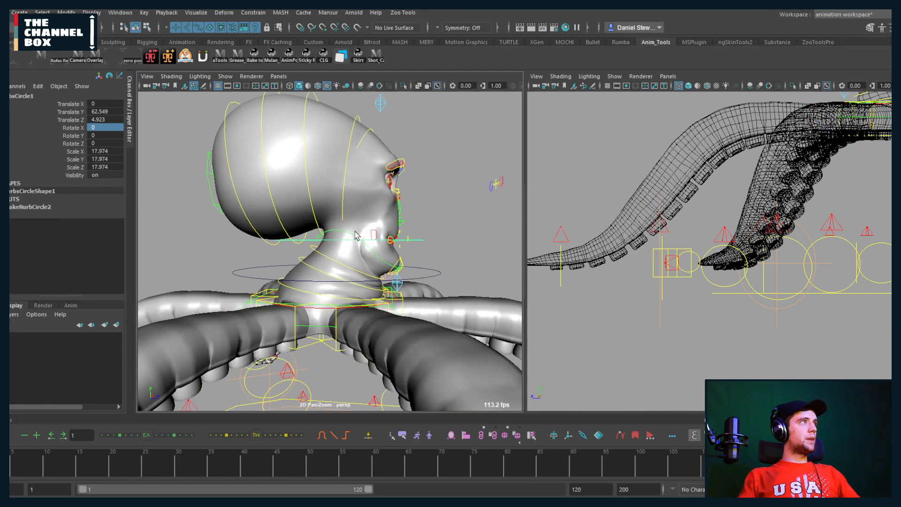
Parent constrain the head control to the new circle.
{"action": "left_click", "coordinate": [348, 236]}
{"action": "left_click", "coordinate": [246, 12]}
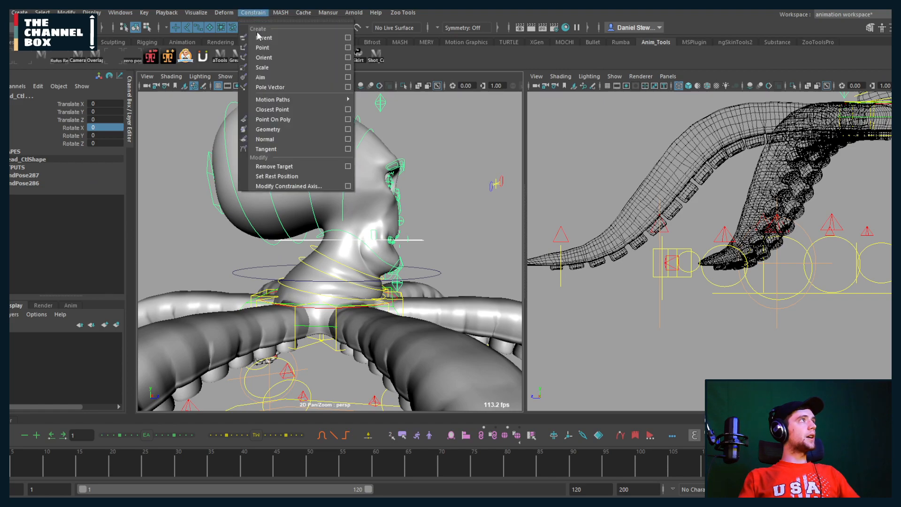
{"action": "left_click", "coordinate": [259, 37]}
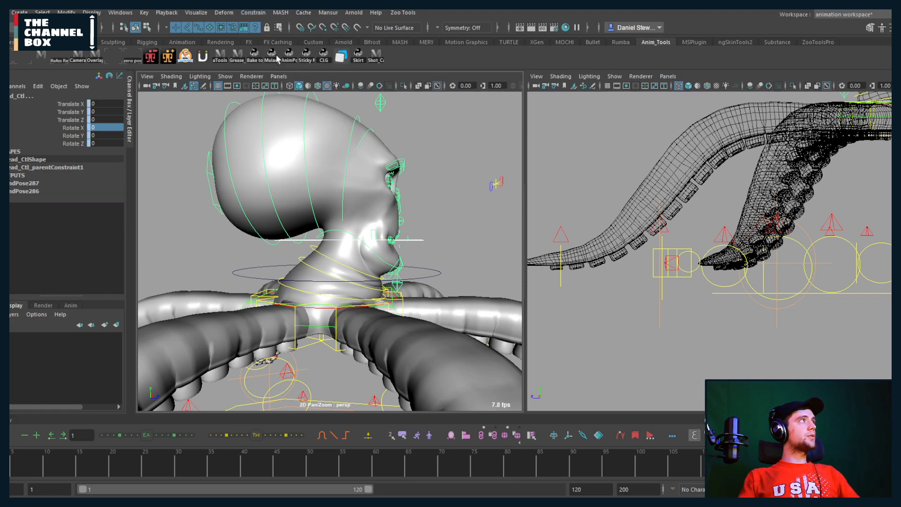
Parent constrain the third neck control to the head circle.
{"action": "left_click", "coordinate": [332, 244]}
{"action": "left_click", "coordinate": [335, 227]}
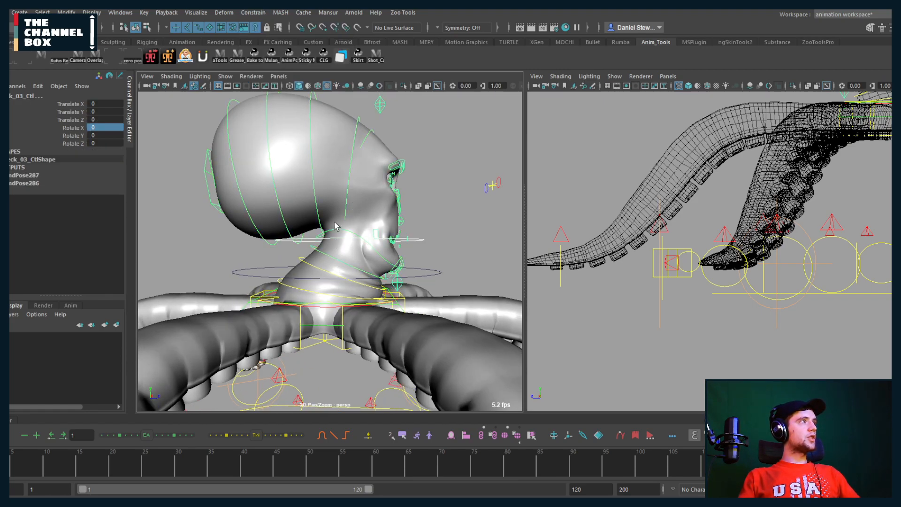
{"action": "left_click", "coordinate": [253, 12]}
{"action": "left_click", "coordinate": [261, 38]}
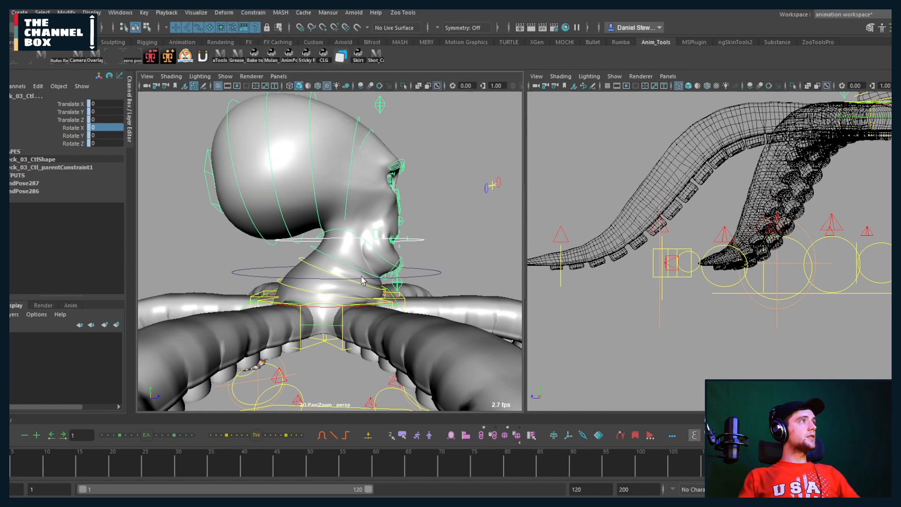
Set a key on the third neck control and open its Blend Parent 1 value for editing.
{"action": "left_click", "coordinate": [320, 269]}
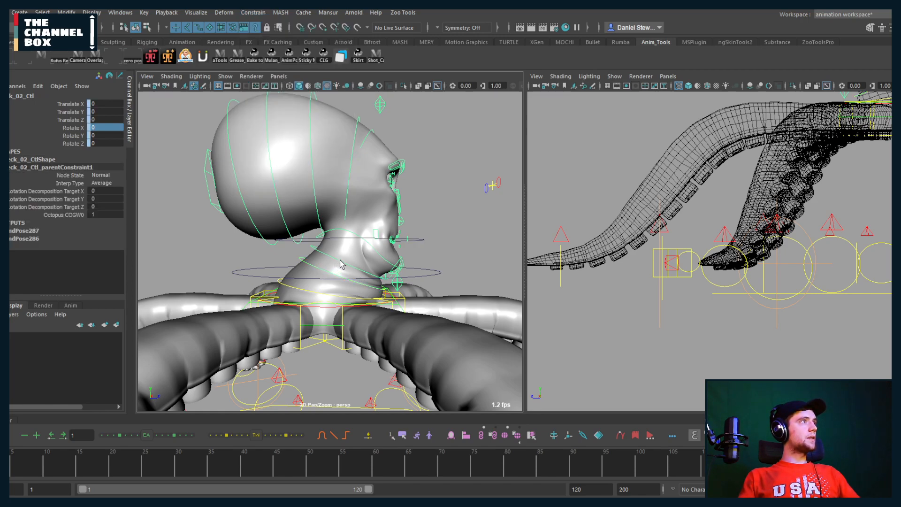
{"action": "key", "text": "s"}
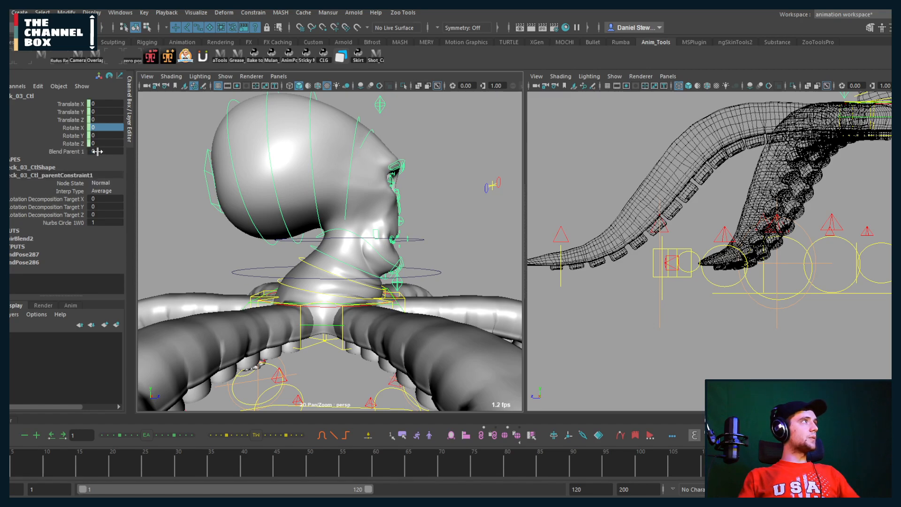
{"action": "left_click", "coordinate": [96, 151]}
Test how the head and upper neck follow by moving and rotating the head circle, and undo both changes.
{"action": "left_click_drag", "start_coordinate": [387, 235], "coordinate": [368, 230], "text": "alt"}
{"action": "left_click", "coordinate": [354, 239]}
{"action": "left_click_drag", "start_coordinate": [416, 170], "coordinate": [374, 136]}
{"action": "key", "text": "e"}
{"action": "left_click_drag", "start_coordinate": [373, 150], "coordinate": [359, 207]}
{"action": "key", "text": "ctrl+z"}
{"action": "key", "text": "ctrl+z"}
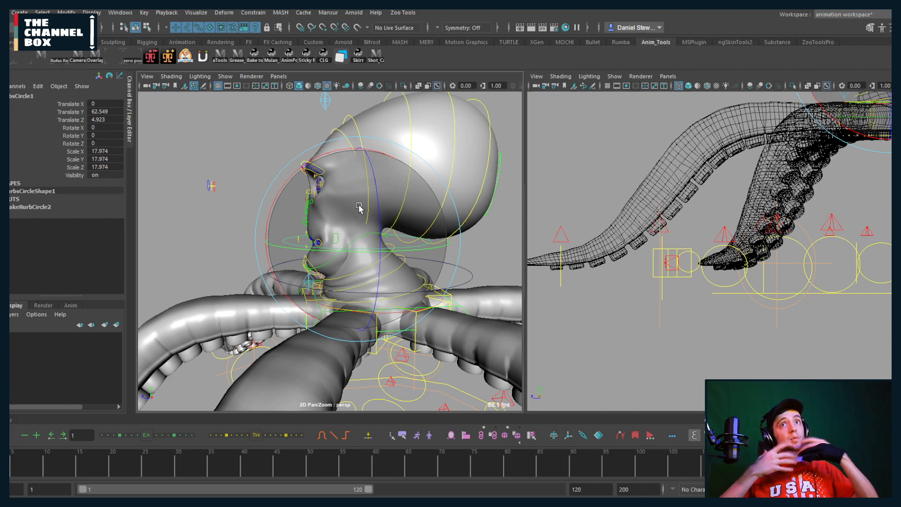
Parent constrain the second neck control to the head circle as well and set its Nurbs Circle 1W1 weight to 0.2.
{"action": "left_click_drag", "start_coordinate": [388, 216], "coordinate": [344, 217], "text": "alt"}
{"action": "left_click_drag", "start_coordinate": [367, 261], "coordinate": [382, 261], "text": "alt"}
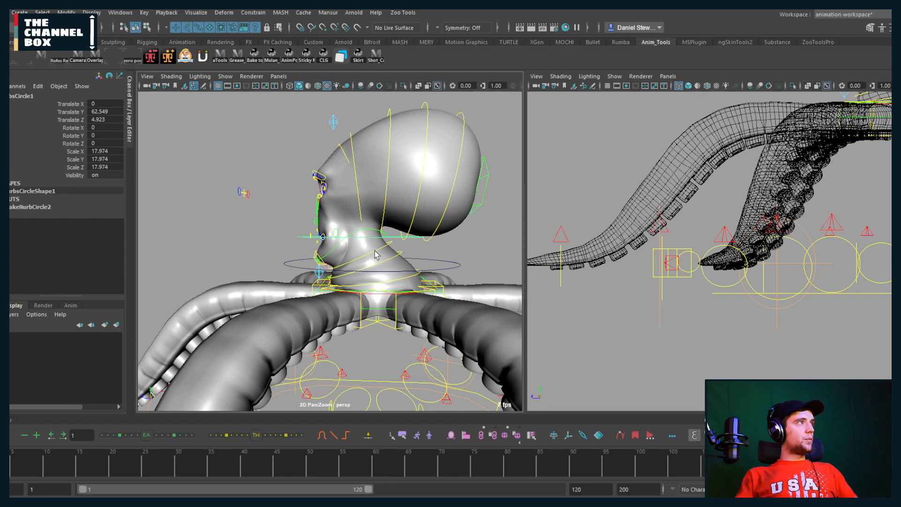
{"action": "left_click", "coordinate": [384, 264]}
{"action": "left_click", "coordinate": [253, 13]}
{"action": "left_click", "coordinate": [256, 37]}
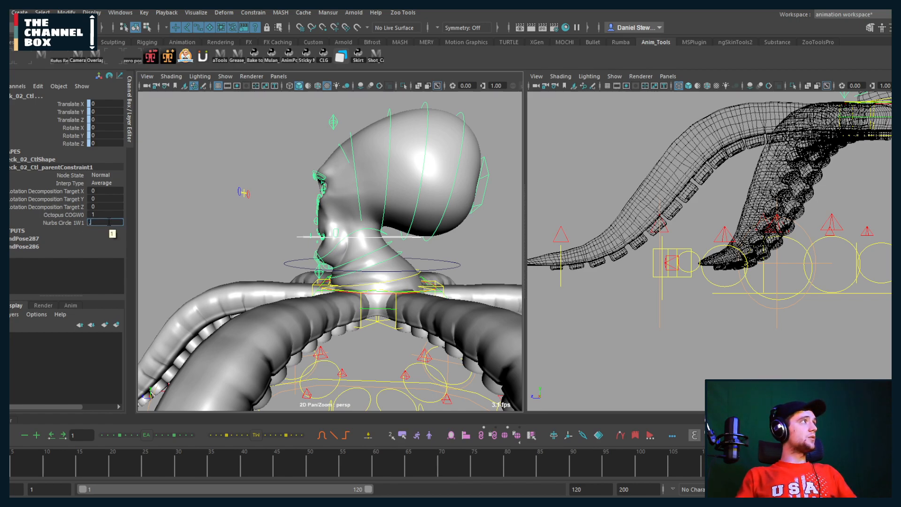
{"action": "left_click_drag", "start_coordinate": [239, 207], "coordinate": [268, 211], "text": "alt"}
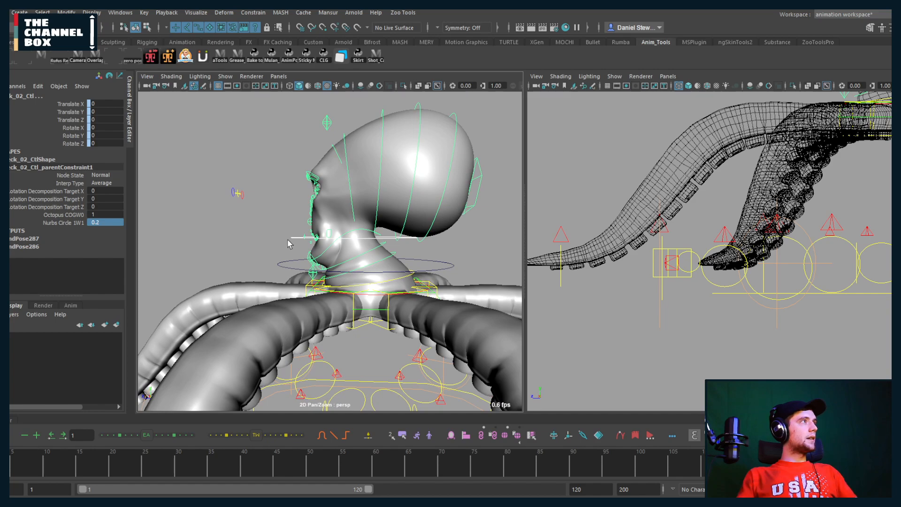
Test the blended neck by moving and rotating the head circle, and undo the changes.
{"action": "left_click", "coordinate": [298, 238]}
{"action": "mouse_move", "coordinate": [300, 239]}
{"action": "left_mouse_down", "text": "alt"}
{"action": "mouse_move", "coordinate": [345, 239]}
{"action": "mouse_move", "coordinate": [345, 223]}
{"action": "mouse_move", "coordinate": [337, 227]}
{"action": "mouse_move", "coordinate": [348, 215]}
{"action": "mouse_move", "coordinate": [295, 225]}
{"action": "left_mouse_up", "text": "alt"}
{"action": "key", "text": "e"}
{"action": "key", "text": "ctrl+z"}
{"action": "key", "text": "ctrl+z"}
{"action": "key", "text": "ctrl+z"}
{"action": "key", "text": "ctrl+z"}
{"action": "key", "text": "ctrl+z"}
{"action": "key", "text": "ctrl+z"}
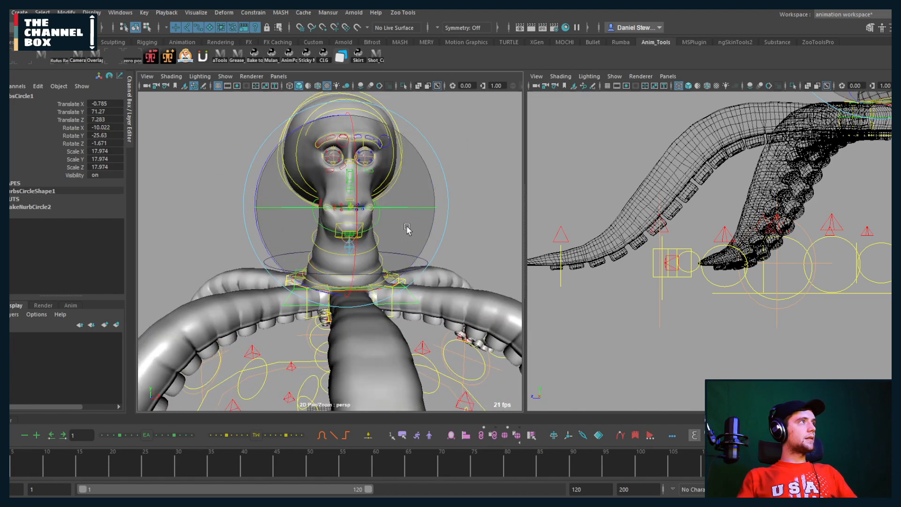
Tilt the head circle in several directions to check the neck deformation from front and back, and undo every rotation.
{"action": "mouse_move", "coordinate": [376, 232]}
{"action": "left_mouse_down"}
{"action": "mouse_move", "coordinate": [316, 221]}
{"action": "mouse_move", "coordinate": [377, 225]}
{"action": "left_mouse_up"}
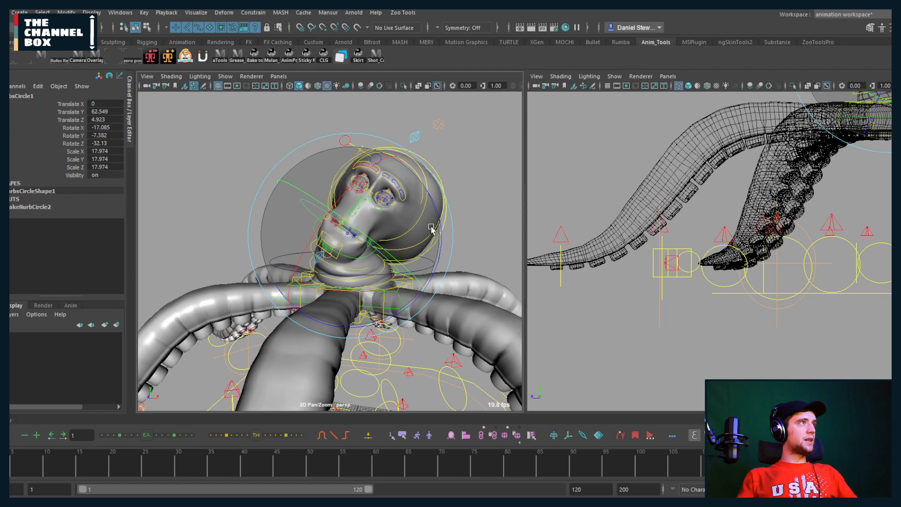
{"action": "key", "text": "ctrl+z"}
{"action": "mouse_move", "coordinate": [419, 190]}
{"action": "left_mouse_down"}
{"action": "mouse_move", "coordinate": [382, 162]}
{"action": "mouse_move", "coordinate": [435, 206]}
{"action": "mouse_move", "coordinate": [385, 162]}
{"action": "mouse_move", "coordinate": [422, 207]}
{"action": "left_mouse_up"}
{"action": "left_click_drag", "start_coordinate": [422, 212], "coordinate": [267, 151], "text": "alt"}
{"action": "key", "text": "ctrl+z"}
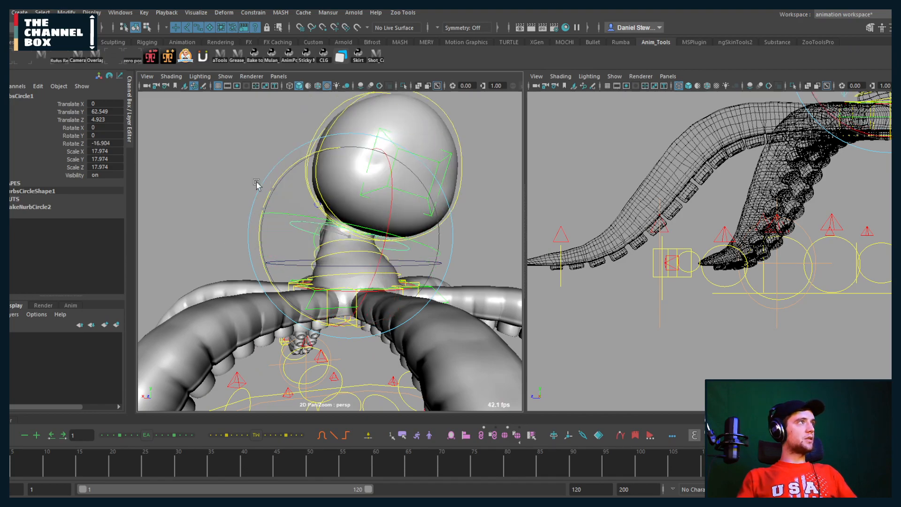
{"action": "left_click_drag", "start_coordinate": [250, 227], "coordinate": [315, 254]}
{"action": "key", "text": "ctrl+z"}
{"action": "key", "text": "ctrl+z"}
{"action": "key", "text": "ctrl+z"}
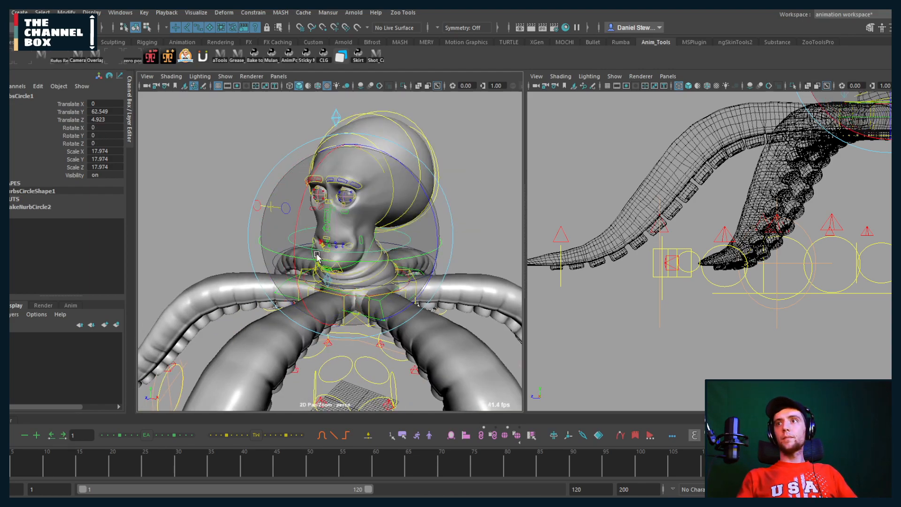
Parent the head circle under the octopus COG circle.
{"action": "left_click_drag", "start_coordinate": [312, 254], "coordinate": [419, 242], "text": "alt"}
{"action": "scroll", "coordinate": [353, 255], "scroll_direction": "up", "scroll_amount": 3}
{"action": "left_click", "coordinate": [417, 271]}
{"action": "left_click", "coordinate": [405, 240]}
{"action": "left_click", "coordinate": [408, 263]}
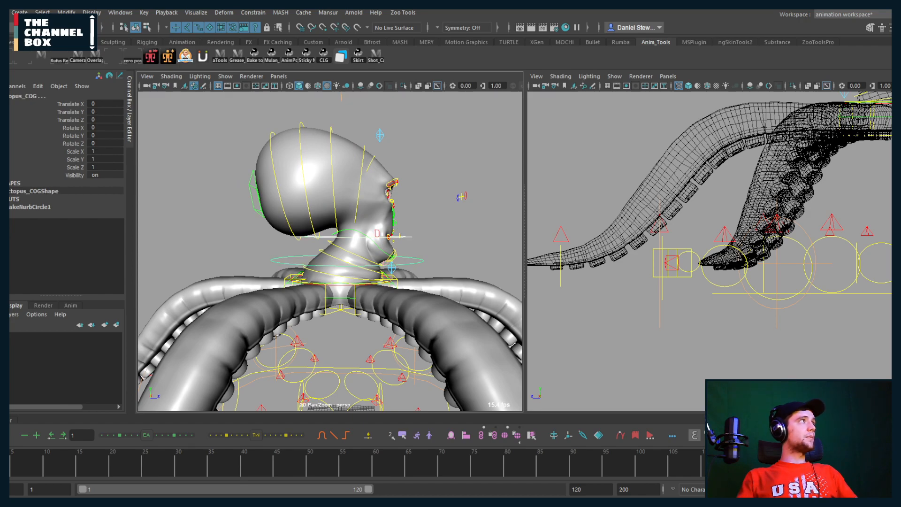
{"action": "left_click", "coordinate": [4, 12]}
{"action": "left_click", "coordinate": [26, 235]}
Test the new hierarchy by moving the octopus COG control, and undo the moves.
{"action": "left_click_drag", "start_coordinate": [403, 211], "coordinate": [411, 225], "text": "alt"}
{"action": "left_click", "coordinate": [416, 269]}
{"action": "left_click_drag", "start_coordinate": [424, 259], "coordinate": [384, 376]}
{"action": "key", "text": "ctrl+z"}
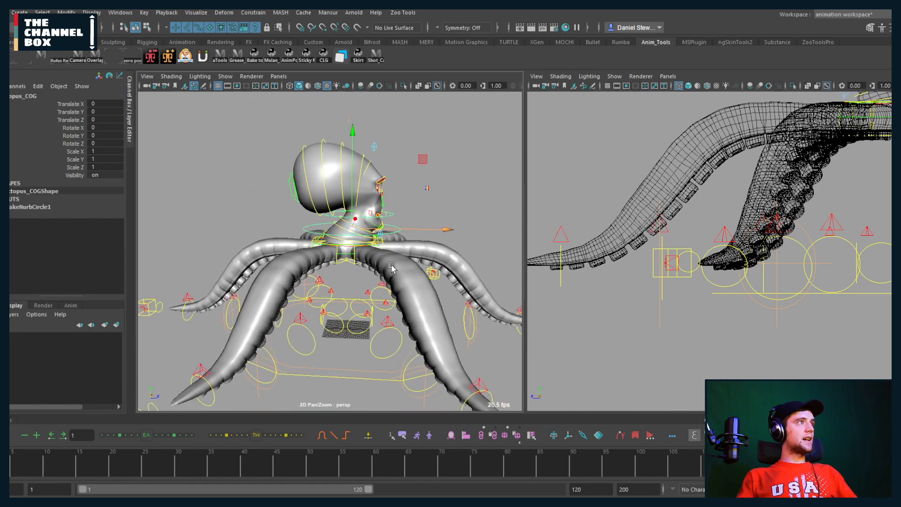
{"action": "left_click", "coordinate": [371, 376]}
{"action": "left_click_drag", "start_coordinate": [416, 330], "coordinate": [310, 313]}
{"action": "key", "text": "ctrl+z"}
Test the COG and head circles with rotations and moves, and undo all of the changes.
{"action": "key", "text": "q"}
{"action": "left_click", "coordinate": [400, 229]}
{"action": "key", "text": "e"}
{"action": "left_click_drag", "start_coordinate": [403, 226], "coordinate": [345, 225], "text": "alt"}
{"action": "mouse_move", "coordinate": [369, 190]}
{"action": "left_mouse_down"}
{"action": "mouse_move", "coordinate": [343, 185]}
{"action": "mouse_move", "coordinate": [364, 211]}
{"action": "mouse_move", "coordinate": [328, 230]}
{"action": "mouse_move", "coordinate": [329, 218]}
{"action": "mouse_move", "coordinate": [350, 215]}
{"action": "mouse_move", "coordinate": [346, 192]}
{"action": "mouse_move", "coordinate": [375, 201]}
{"action": "left_mouse_up"}
{"action": "key", "text": "q"}
{"action": "left_click", "coordinate": [317, 228]}
{"action": "key", "text": "e"}
{"action": "key", "text": "w"}
{"action": "right_click_drag", "start_coordinate": [374, 201], "coordinate": [404, 212], "text": "alt"}
{"action": "middle_click_drag", "start_coordinate": [404, 212], "coordinate": [398, 244], "text": "alt"}
{"action": "key", "text": "ctrl+z"}
{"action": "key", "text": "ctrl+z"}
{"action": "key", "text": "ctrl+z"}
{"action": "key", "text": "ctrl+z"}
{"action": "key", "text": "ctrl+z"}
{"action": "key", "text": "ctrl+z"}
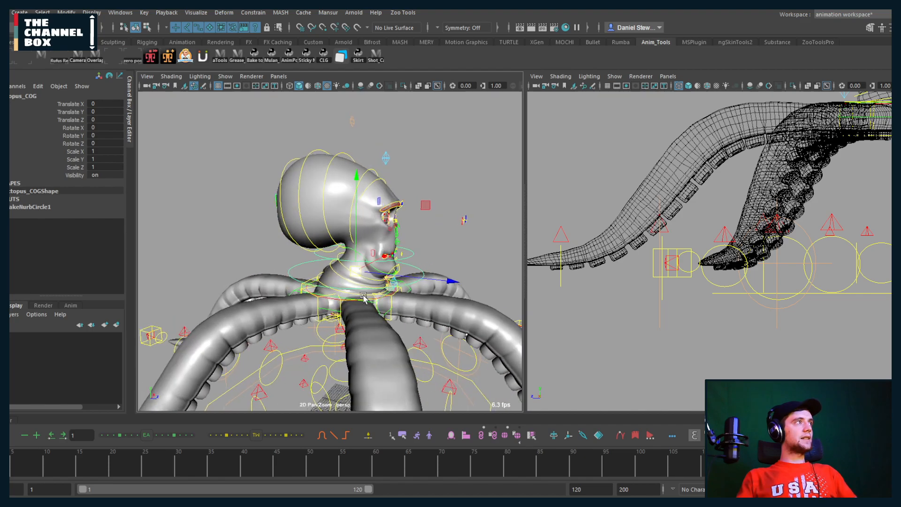
Rotate the hips control to about 28.5 in X, -4.7 in Y and 14.5 in Z to test the body.
{"action": "left_click_drag", "start_coordinate": [364, 277], "coordinate": [385, 272], "text": "alt"}
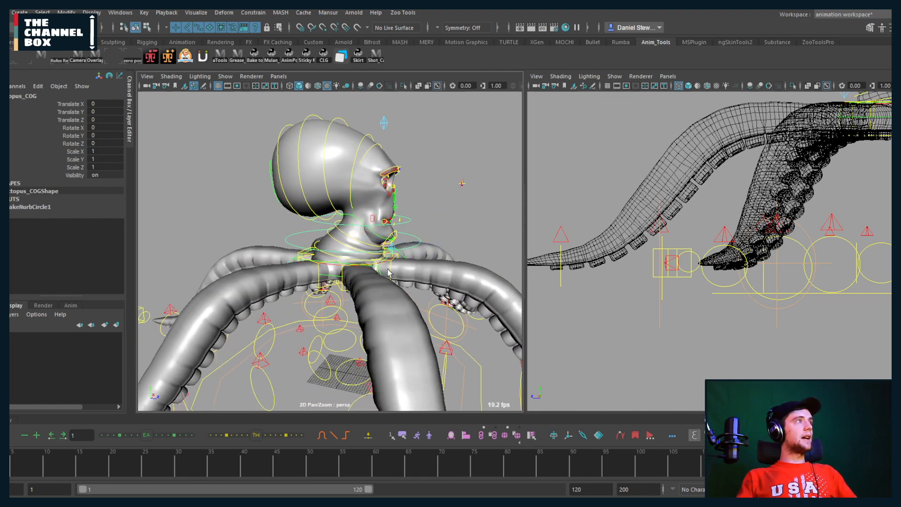
{"action": "key", "text": "ctrl+z"}
{"action": "key", "text": "ctrl+z"}
{"action": "key", "text": "ctrl+z"}
{"action": "key", "text": "ctrl+z"}
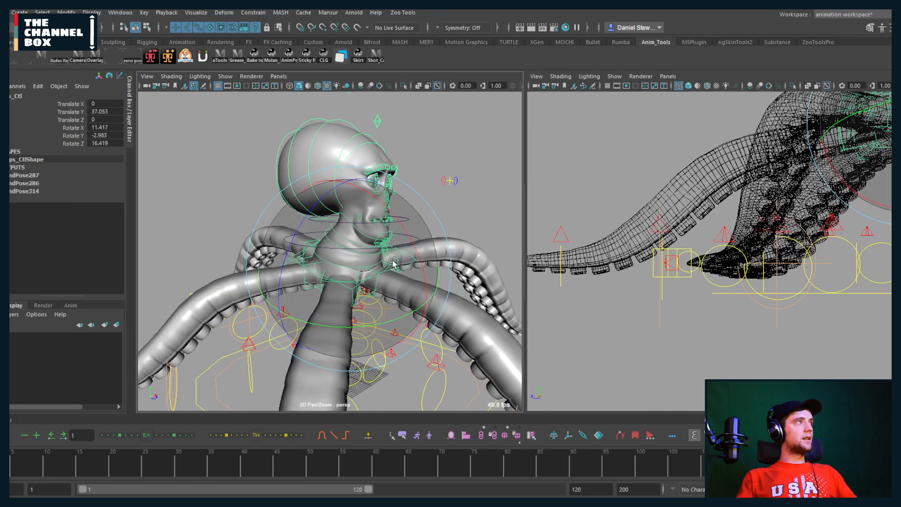
{"action": "key", "text": "ctrl+z"}
{"action": "key", "text": "ctrl+z"}
{"action": "key", "text": "ctrl+z"}
{"action": "key", "text": "ctrl+z"}
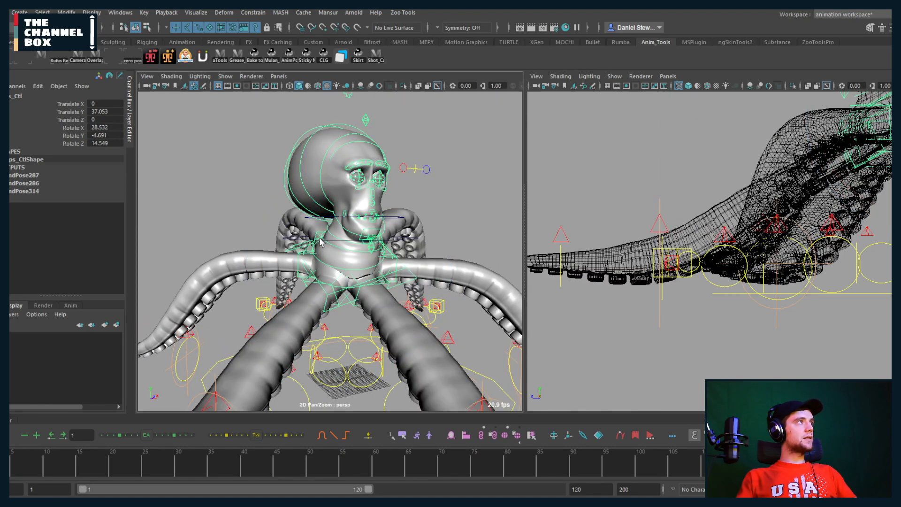
Rotate the octopus COG control to about -7.9 in X, 2.2 in Y and -9.7 in Z.
{"action": "key", "text": "ctrl+z"}
{"action": "key", "text": "ctrl+z"}
{"action": "key", "text": "ctrl+z"}
{"action": "key", "text": "ctrl+z"}
{"action": "key", "text": "ctrl+z"}
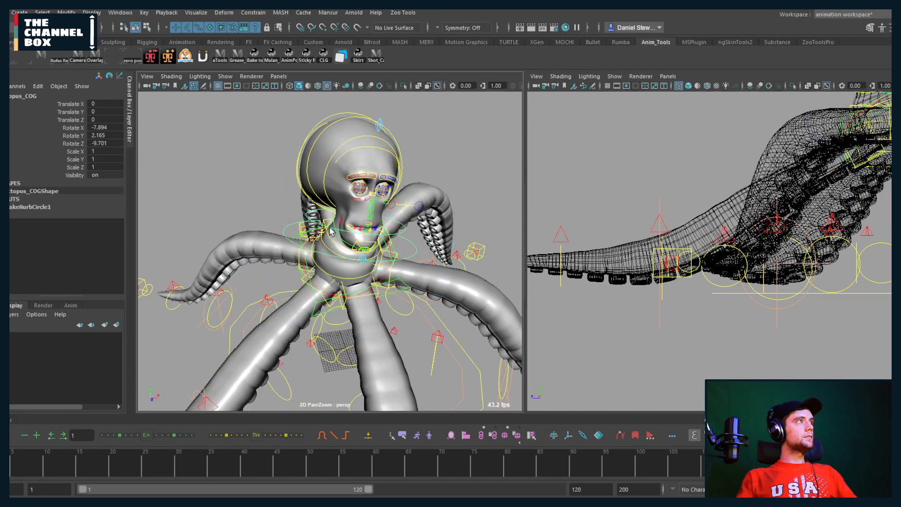
Rotate the head circle to about -20.6, -34.2 and -13.4 in X, Y and Z, and undo all test rotations on the rig.
{"action": "left_click_drag", "start_coordinate": [347, 272], "coordinate": [420, 249]}
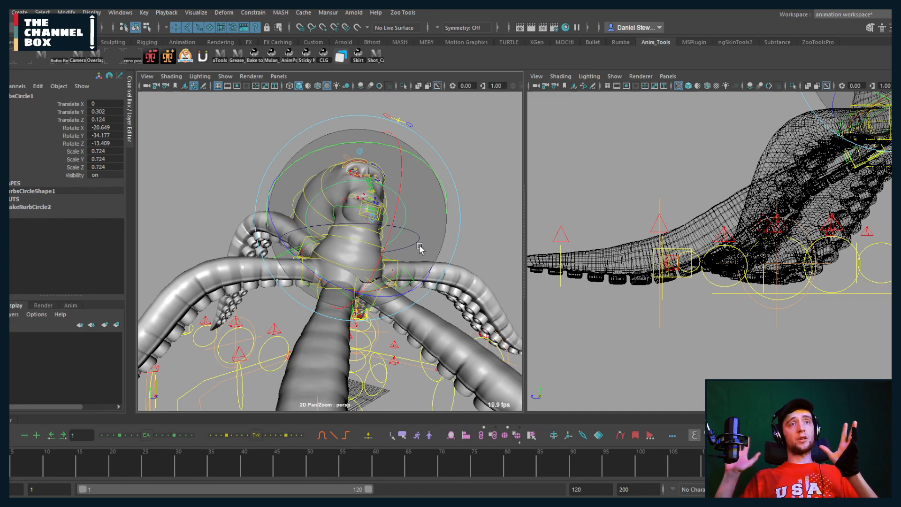
{"action": "left_click_drag", "start_coordinate": [359, 238], "coordinate": [430, 254], "text": "alt"}
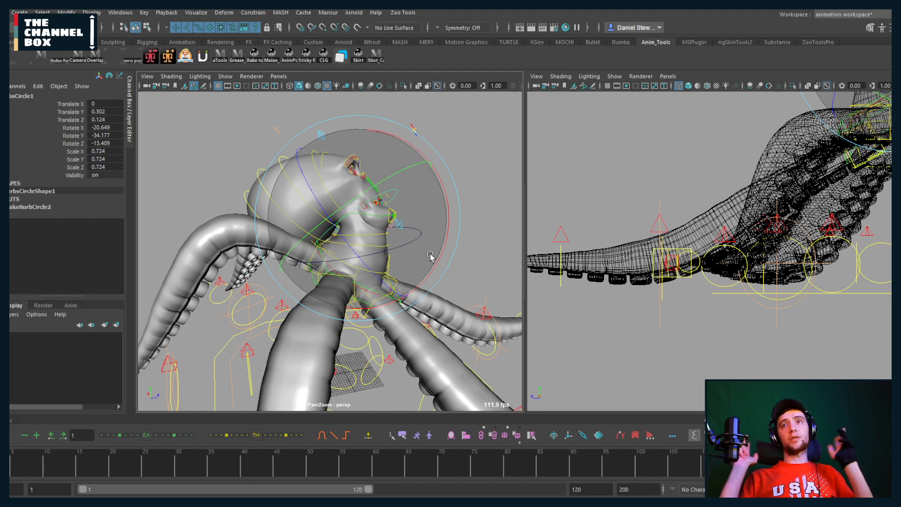
{"action": "right_click_drag", "start_coordinate": [461, 228], "coordinate": [266, 255], "text": "alt"}
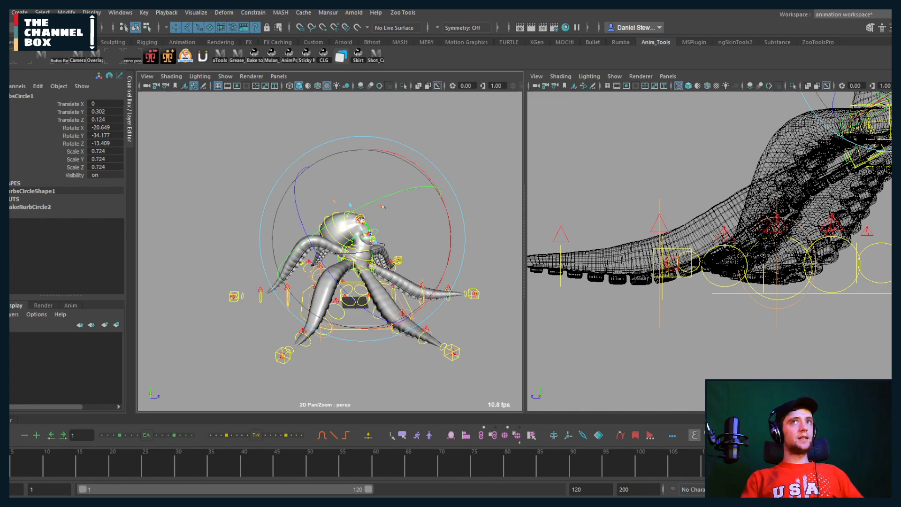
{"action": "left_click_drag", "start_coordinate": [473, 260], "coordinate": [430, 265], "text": "alt"}
{"action": "key", "text": "ctrl+z"}
{"action": "key", "text": "ctrl+z"}
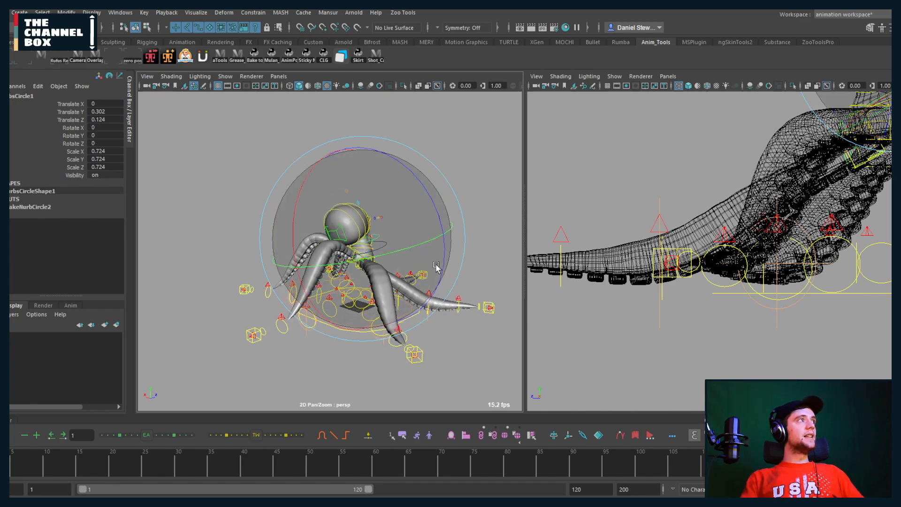
{"action": "key", "text": "ctrl+z"}
{"action": "key", "text": "ctrl+z"}
{"action": "key", "text": "ctrl+z"}
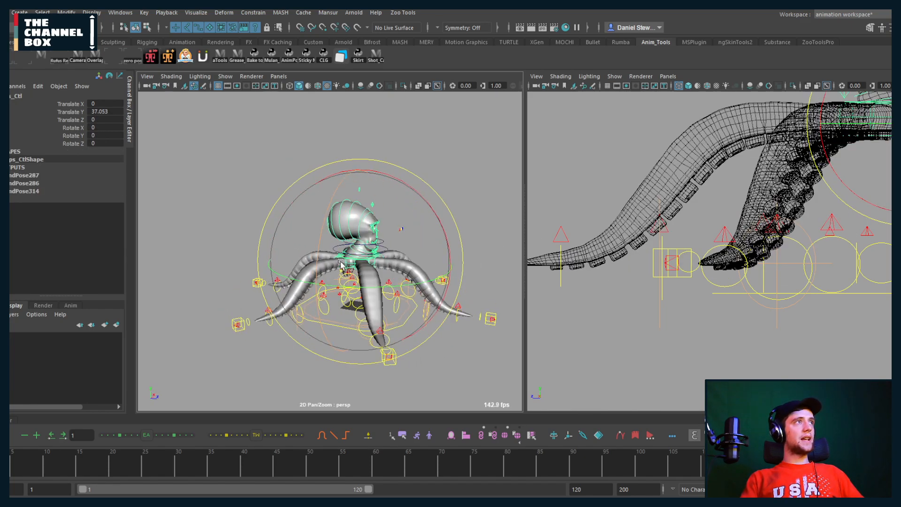
Try moving the hips control independently of the head, and undo the move.
{"action": "left_click_drag", "start_coordinate": [345, 265], "coordinate": [353, 252], "text": "alt"}
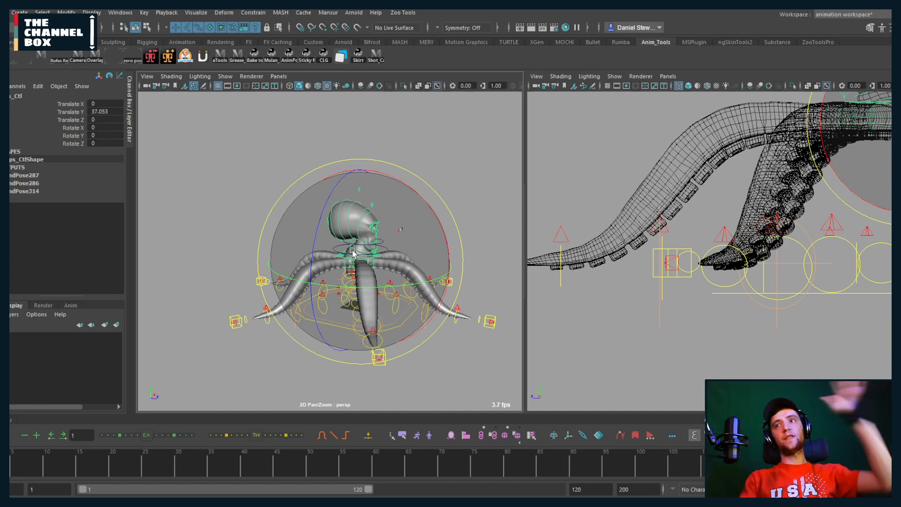
{"action": "scroll", "coordinate": [350, 256], "scroll_direction": "up", "scroll_amount": 5}
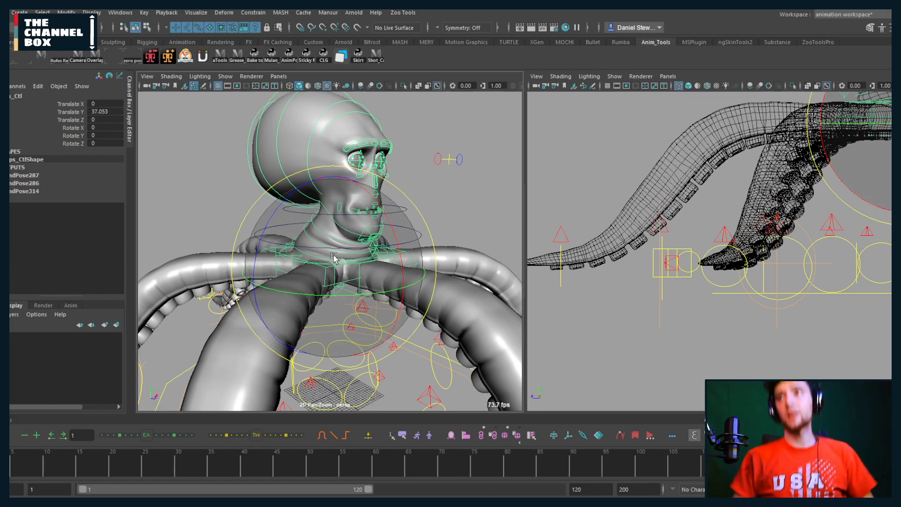
{"action": "left_click_drag", "start_coordinate": [301, 264], "coordinate": [345, 284], "text": "alt"}
{"action": "key", "text": "w"}
{"action": "key", "text": "ctrl+z"}
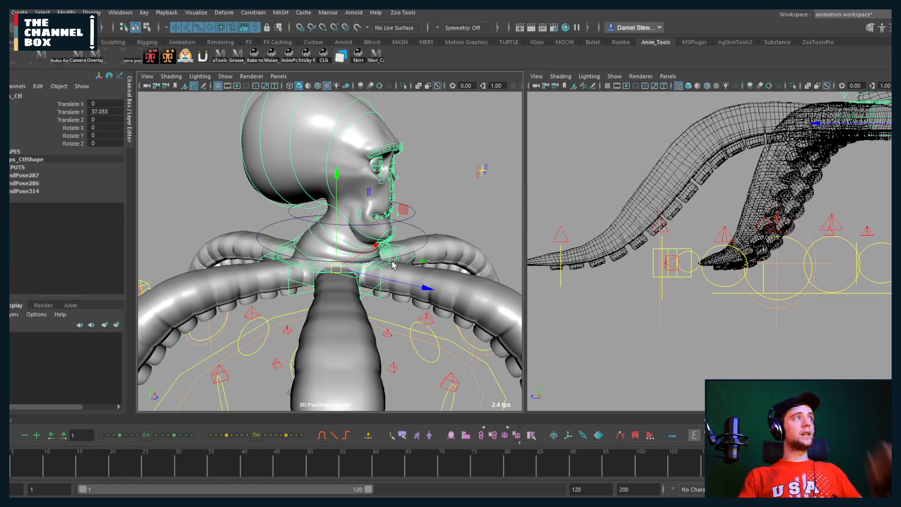
Maximise the perspective view and examine the whole octopus rig from several angles.
{"action": "key", "text": "space"}
{"action": "right_click_drag", "start_coordinate": [390, 265], "coordinate": [329, 264], "text": "alt"}
{"action": "left_click_drag", "start_coordinate": [512, 256], "coordinate": [474, 249], "text": "alt"}
{"action": "right_click_drag", "start_coordinate": [475, 249], "coordinate": [358, 266], "text": "alt"}
{"action": "left_click_drag", "start_coordinate": [358, 266], "coordinate": [457, 276], "text": "alt"}
{"action": "middle_click_drag", "start_coordinate": [511, 257], "coordinate": [498, 239], "text": "alt"}
{"action": "left_click_drag", "start_coordinate": [497, 239], "coordinate": [584, 247], "text": "alt"}
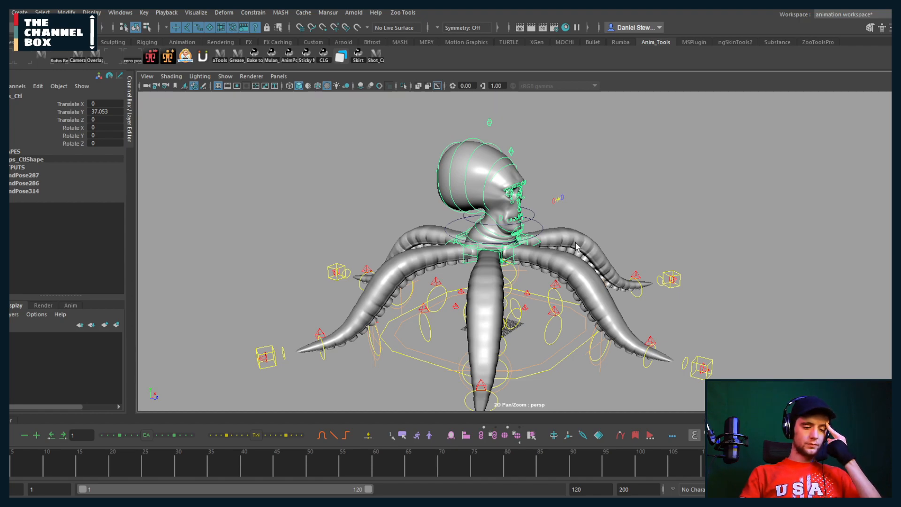
{"action": "mouse_move", "coordinate": [493, 242]}
{"action": "left_mouse_down", "text": "alt"}
{"action": "mouse_move", "coordinate": [526, 234]}
{"action": "mouse_move", "coordinate": [509, 226]}
{"action": "mouse_move", "coordinate": [501, 188]}
{"action": "mouse_move", "coordinate": [502, 223]}
{"action": "mouse_move", "coordinate": [503, 215]}
{"action": "mouse_move", "coordinate": [538, 240]}
{"action": "mouse_move", "coordinate": [476, 245]}
{"action": "left_mouse_up", "text": "alt"}
Try moving the COG and head circles together, and undo the move.
{"action": "left_click", "coordinate": [501, 219]}
{"action": "left_click", "coordinate": [502, 215], "text": "shift"}
{"action": "key", "text": "w"}
{"action": "key", "text": "ctrl+z"}
Select the COG and hips controls and set their Translate Y to 0.
{"action": "left_click", "coordinate": [534, 232]}
{"action": "left_click", "coordinate": [493, 254], "text": "shift"}
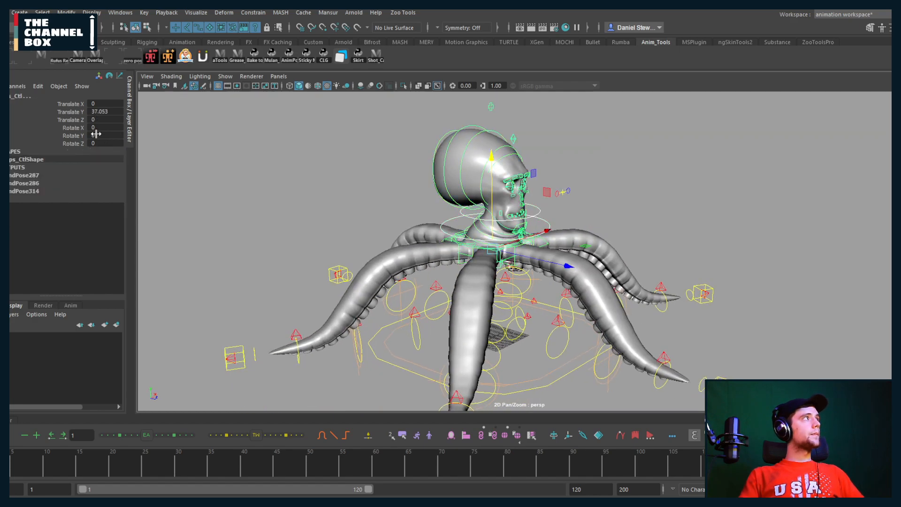
{"action": "left_click", "coordinate": [97, 113]}
{"action": "type", "text": "0"}
{"action": "key", "text": "Return"}
Lower the octopus COG control to the body and raise the global control to a Translate Y of about 31.4.
{"action": "left_click_drag", "start_coordinate": [415, 246], "coordinate": [457, 233], "text": "alt"}
{"action": "left_click", "coordinate": [456, 231]}
{"action": "left_click", "coordinate": [471, 216]}
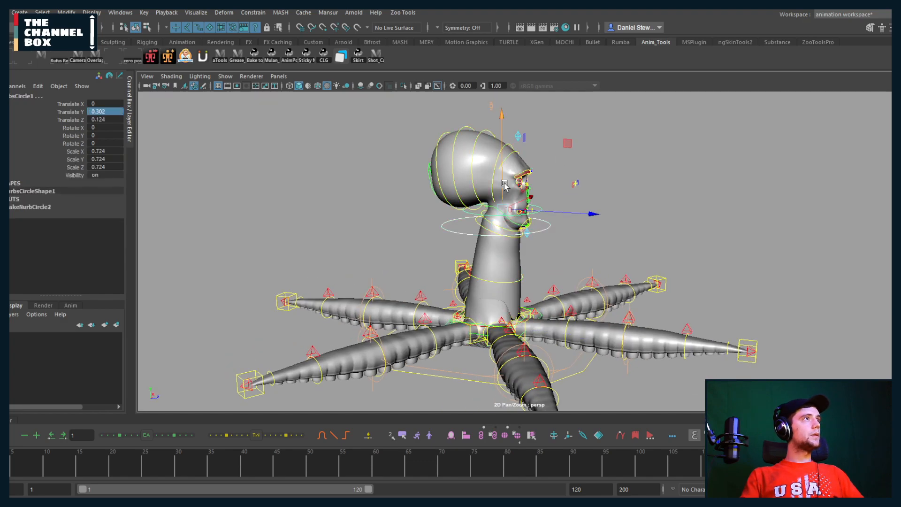
{"action": "left_click", "coordinate": [538, 212]}
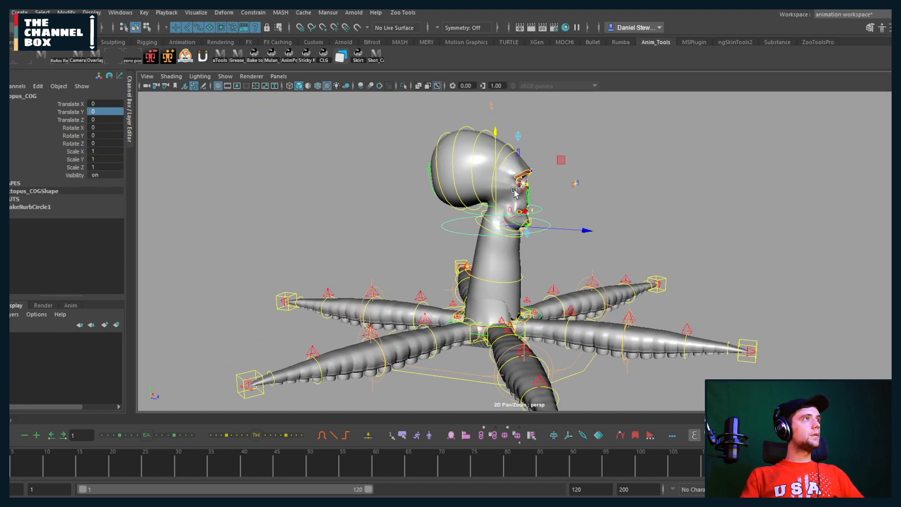
{"action": "left_click_drag", "start_coordinate": [496, 174], "coordinate": [494, 374]}
{"action": "left_click", "coordinate": [494, 372]}
{"action": "left_click_drag", "start_coordinate": [487, 259], "coordinate": [500, 221]}
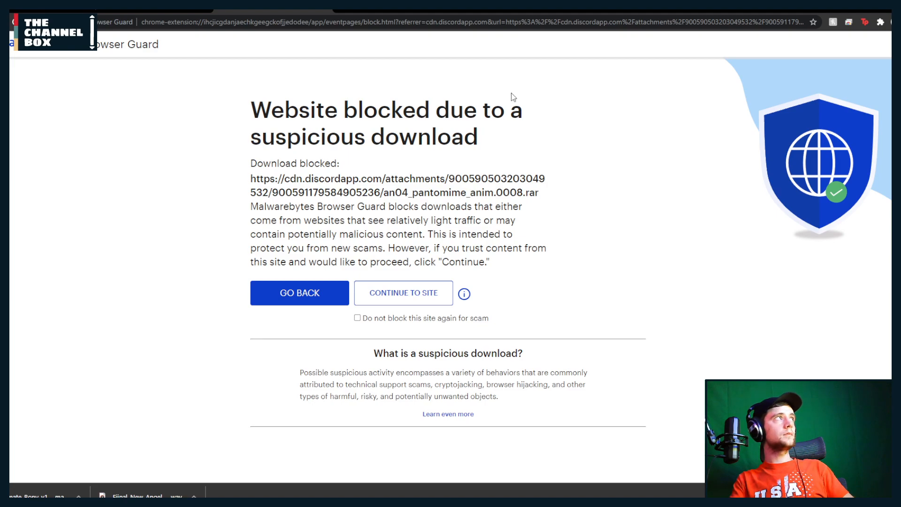
Switch to the browser to view the Angel_of_Death_Blocking_PASS_2.mov shot, and return to Maya.
{"action": "left_click_drag", "start_coordinate": [260, 9], "coordinate": [891, 81]}
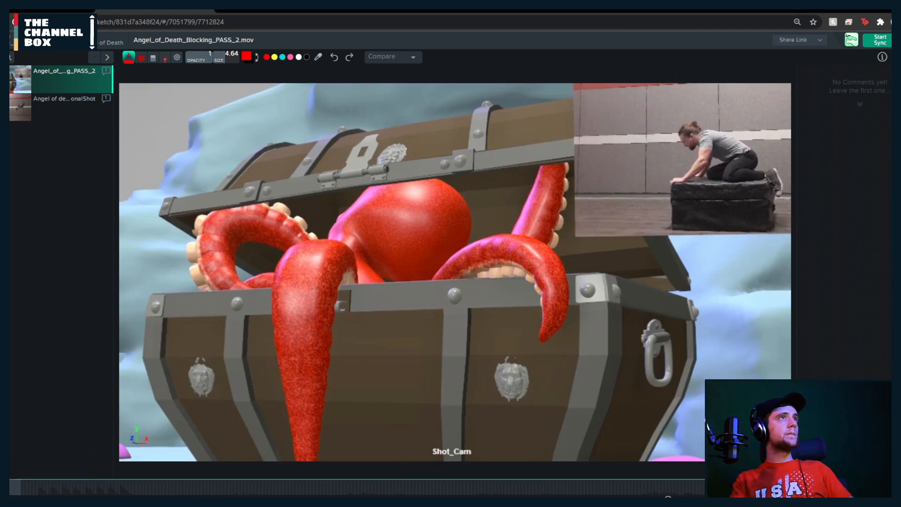
{"action": "key", "text": "alt+Tab"}
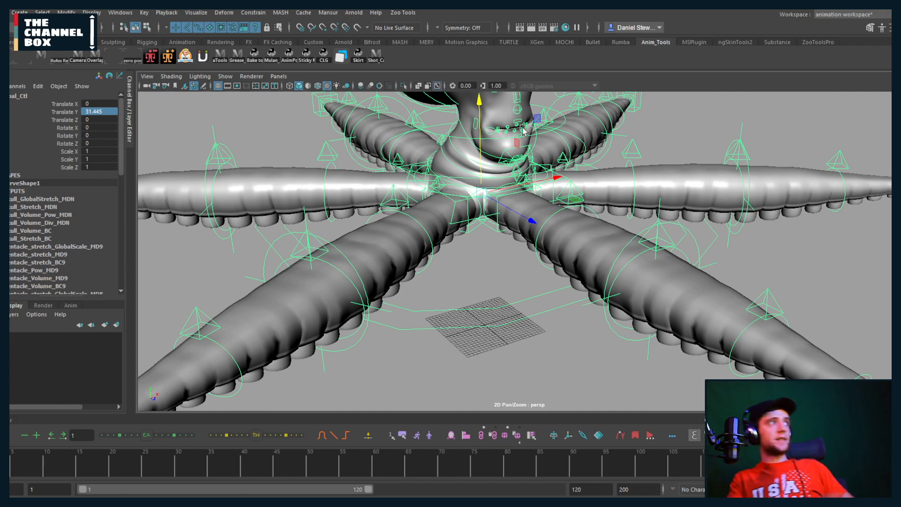
Open the shot scene containing the octopus and the treasure chest.
{"action": "left_click", "coordinate": [2, 12]}
{"action": "left_click", "coordinate": [10, 38]}
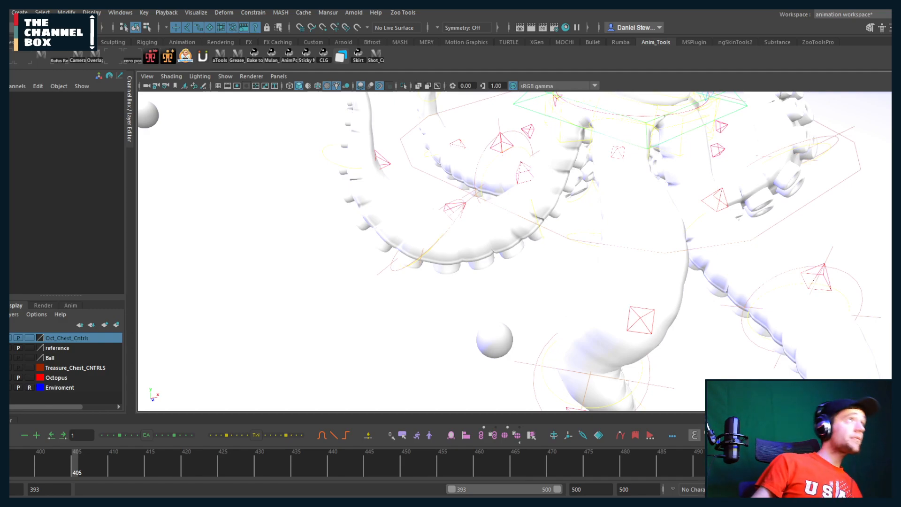
Turn off the viewport's scene lighting and shadows and frame the whole octopus.
{"action": "left_click", "coordinate": [337, 86]}
{"action": "left_click", "coordinate": [327, 86]}
{"action": "right_click_drag", "start_coordinate": [636, 202], "coordinate": [400, 195], "text": "alt"}
{"action": "left_click_drag", "start_coordinate": [400, 195], "coordinate": [404, 214], "text": "alt"}
Expand the playback range to frames 1–500 and examine the octopus pose at an earlier frame.
{"action": "left_click", "coordinate": [30, 464]}
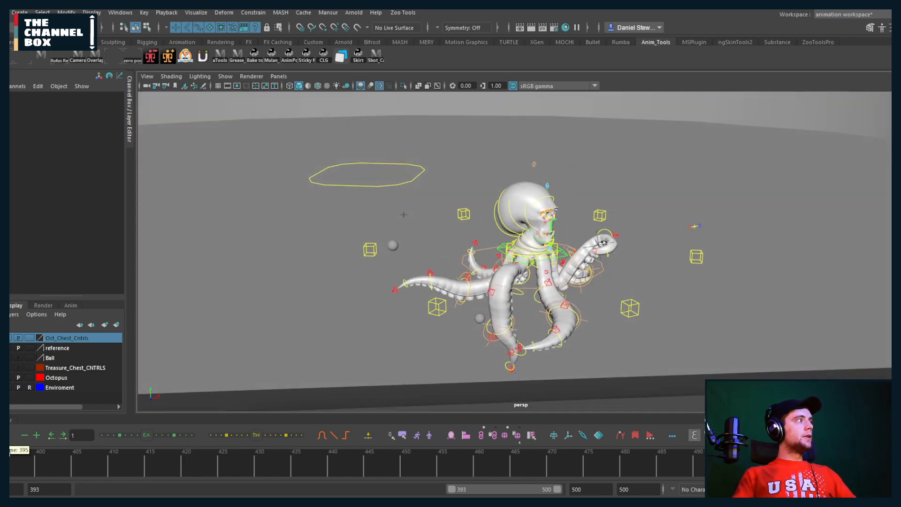
{"action": "double_click", "coordinate": [471, 489]}
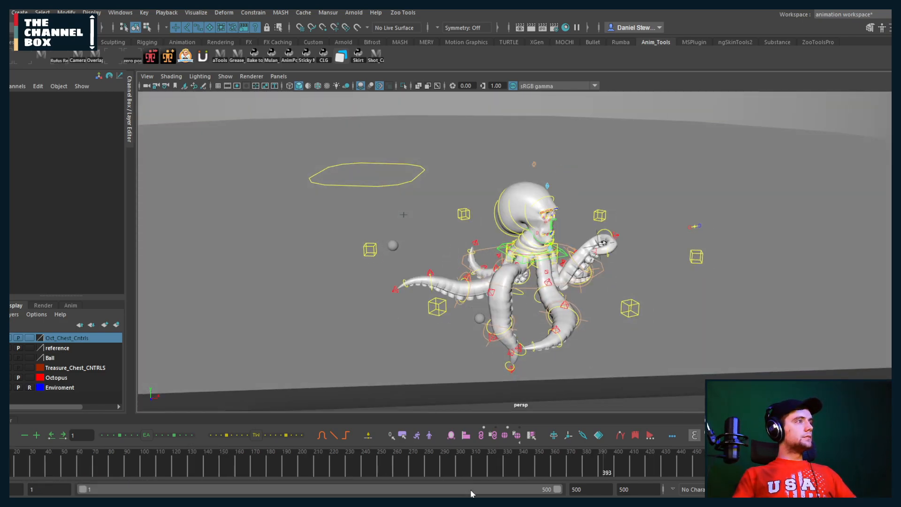
{"action": "left_click", "coordinate": [218, 463]}
{"action": "middle_click_drag", "start_coordinate": [342, 157], "coordinate": [378, 225], "text": "alt"}
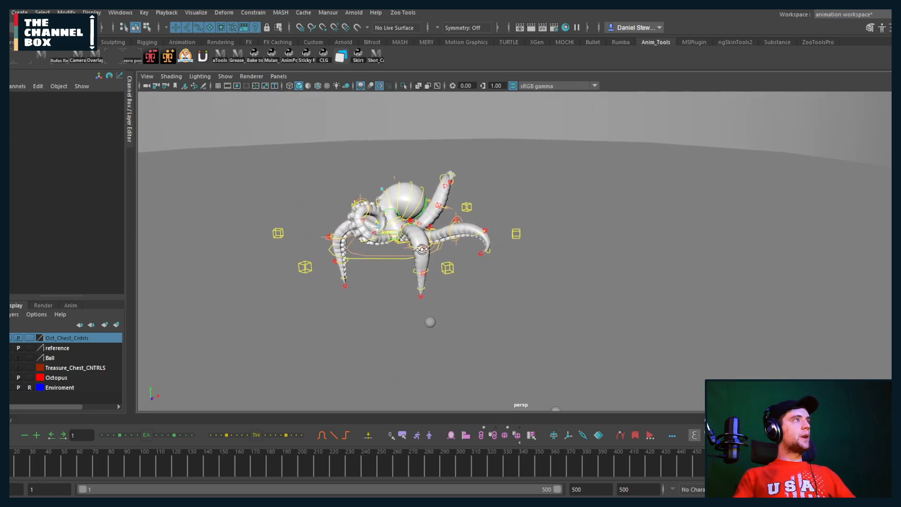
{"action": "left_click_drag", "start_coordinate": [240, 244], "coordinate": [384, 267], "text": "alt"}
{"action": "right_click_drag", "start_coordinate": [384, 266], "coordinate": [243, 273], "text": "alt"}
{"action": "middle_click_drag", "start_coordinate": [386, 283], "coordinate": [398, 235], "text": "alt"}
{"action": "left_click_drag", "start_coordinate": [398, 235], "coordinate": [336, 284], "text": "alt"}
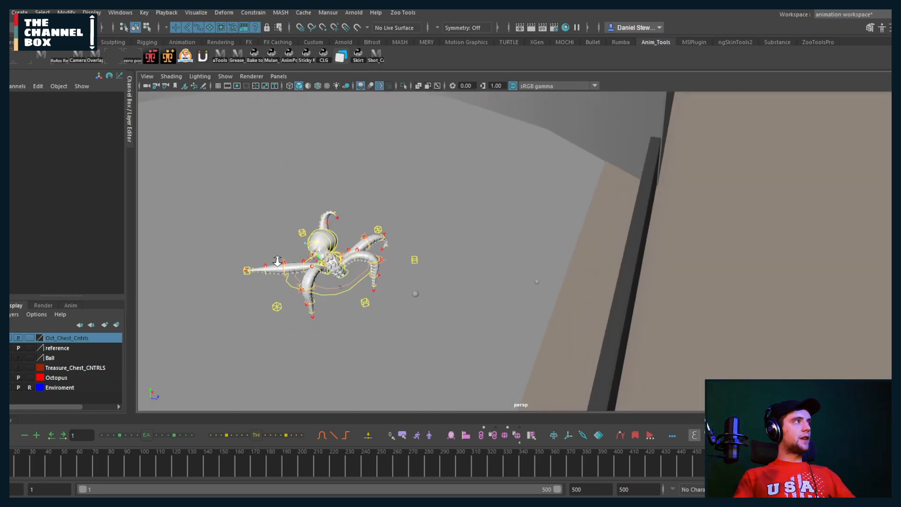
{"action": "middle_click_drag", "start_coordinate": [336, 284], "coordinate": [444, 286], "text": "alt"}
{"action": "left_click_drag", "start_coordinate": [443, 287], "coordinate": [449, 260], "text": "alt"}
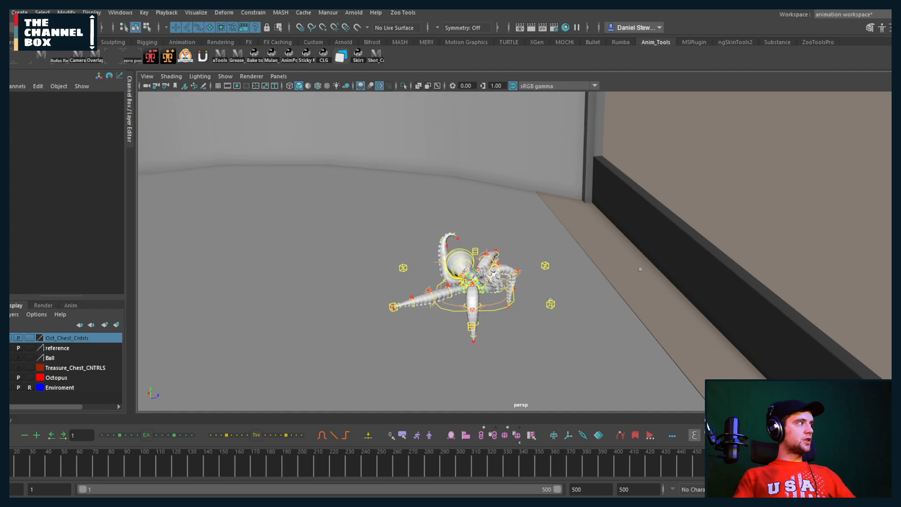
Set the playback start frame to -50.
{"action": "left_click", "coordinate": [60, 490]}
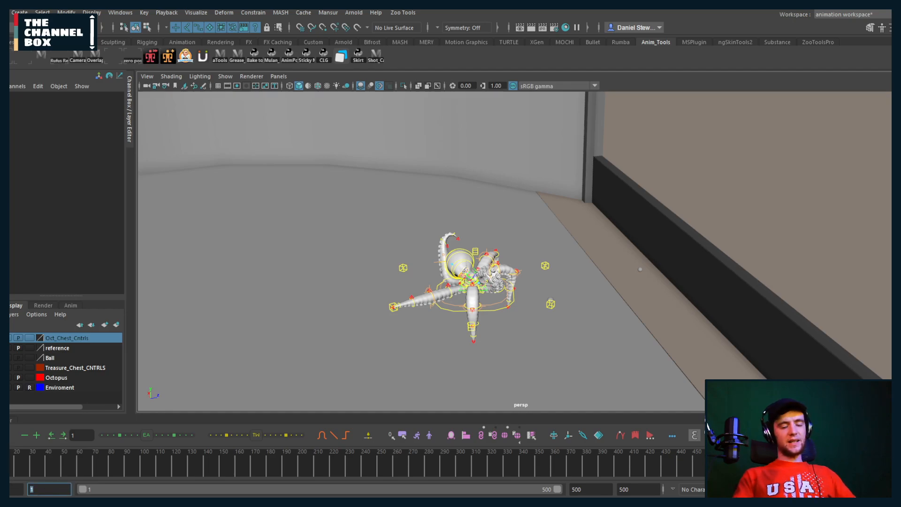
{"action": "type", "text": "-50"}
{"action": "key", "text": "Return"}
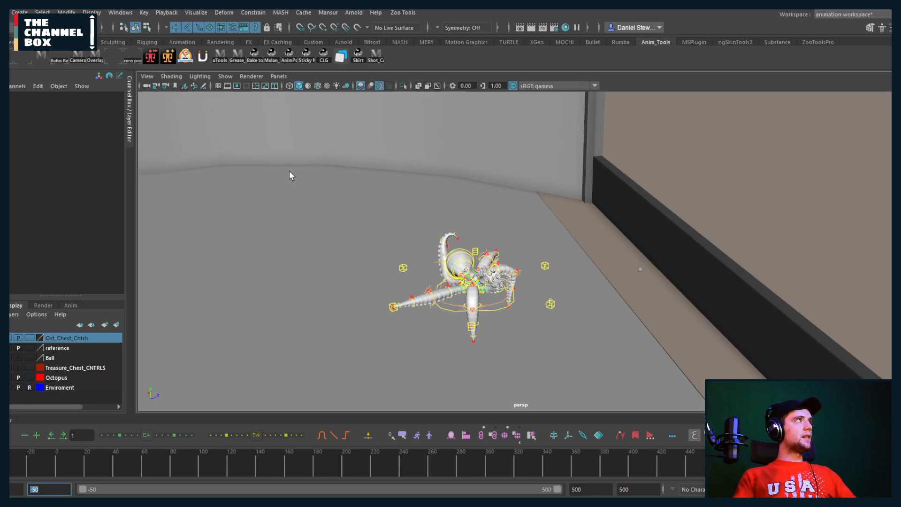
Select all the octopus controls and set a keyframe on them near the beginning of the shot.
{"action": "left_click_drag", "start_coordinate": [289, 159], "coordinate": [403, 261]}
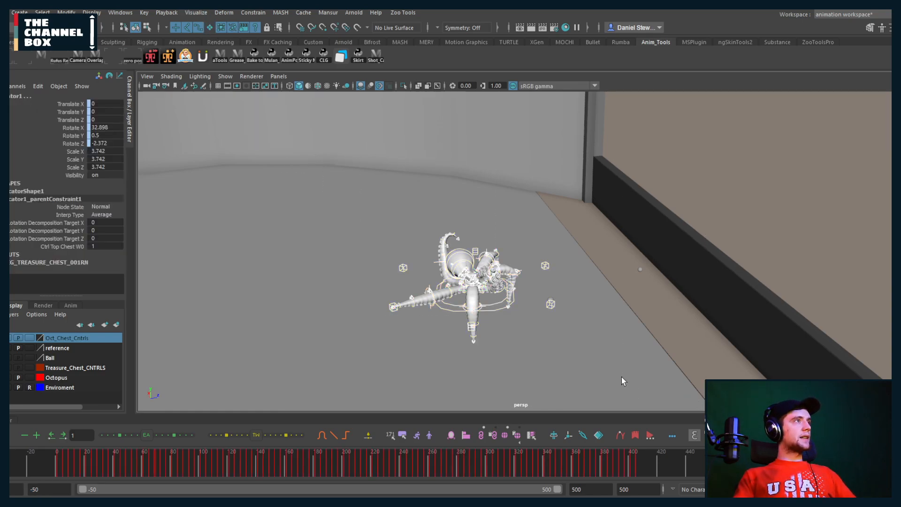
{"action": "key", "text": "s"}
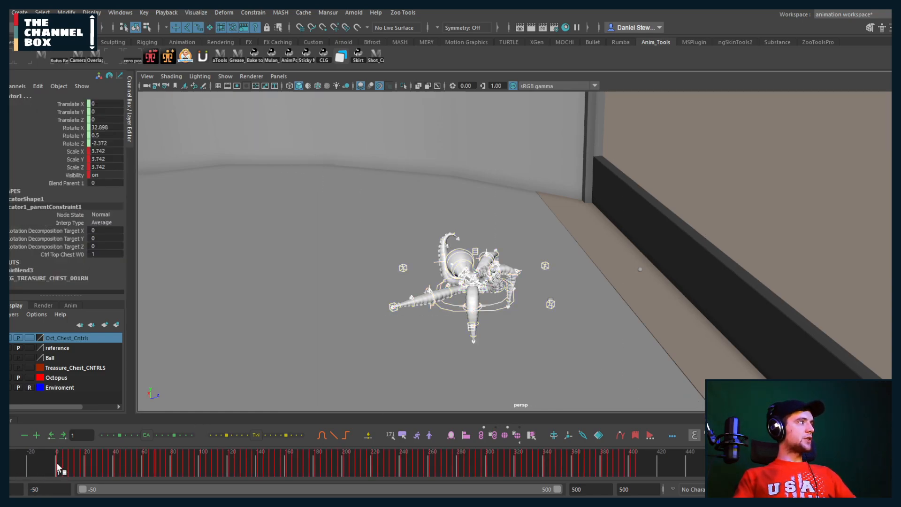
{"action": "middle_click_drag", "start_coordinate": [393, 306], "coordinate": [426, 294], "text": "alt"}
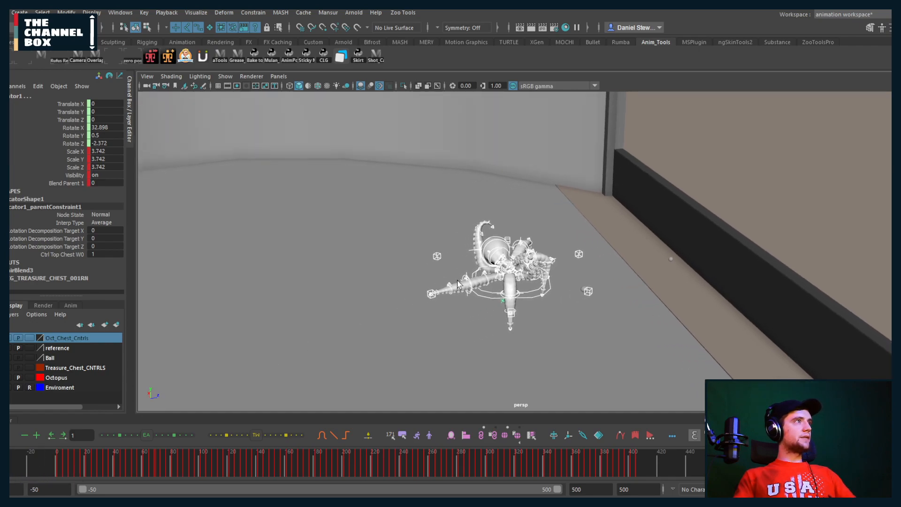
{"action": "right_click_drag", "start_coordinate": [426, 294], "coordinate": [520, 278], "text": "alt"}
{"action": "left_click_drag", "start_coordinate": [542, 280], "coordinate": [497, 274], "text": "alt"}
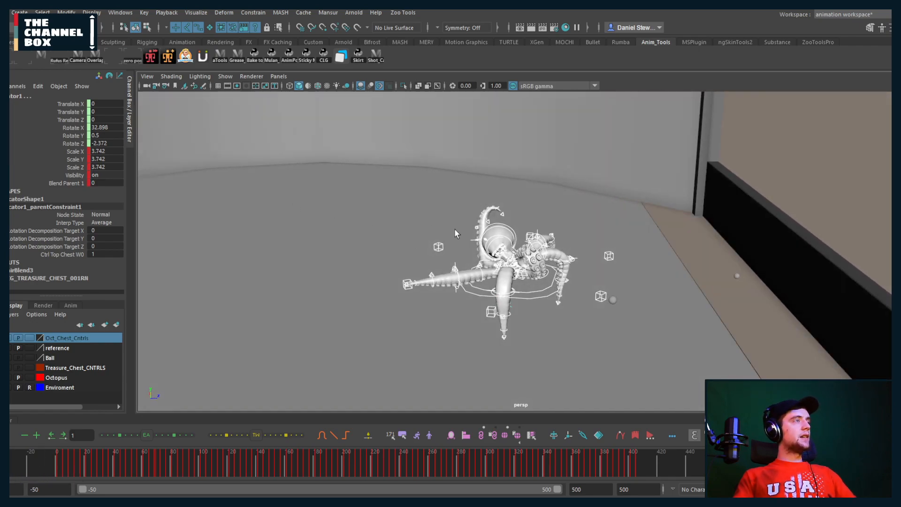
Set Translate X, Y, Z and Rotate X, Y, Z of all the selected octopus controls to 0.
{"action": "left_click_drag", "start_coordinate": [107, 107], "coordinate": [97, 143]}
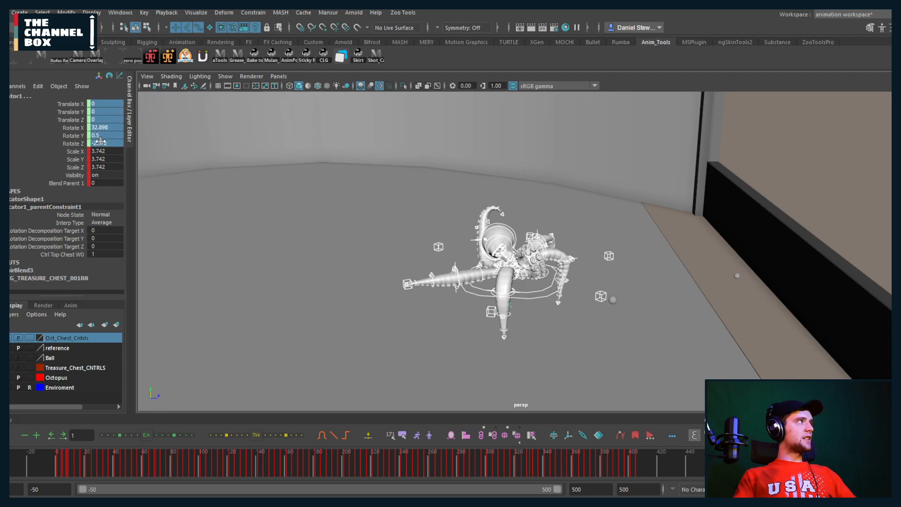
{"action": "type", "text": "0"}
{"action": "key", "text": "Return"}
{"action": "key", "text": "f"}
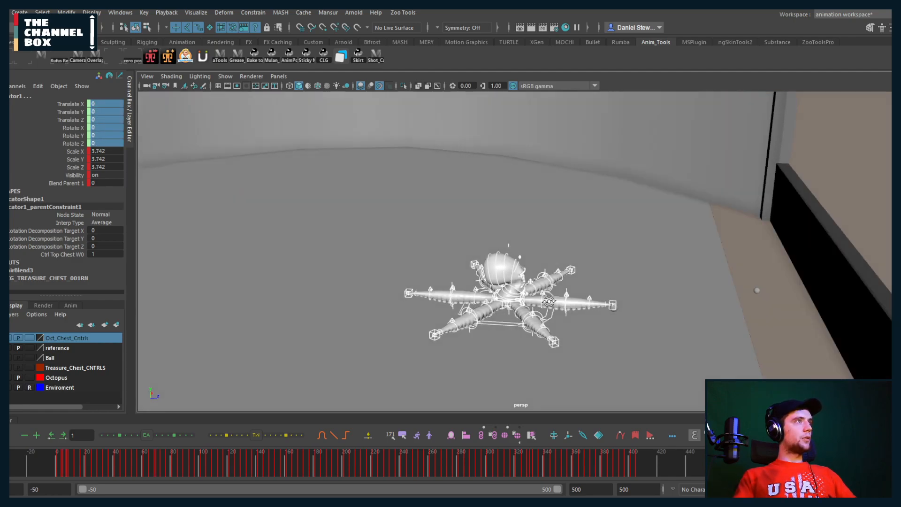
Deselect the controls and examine the octopus in its default pose from several angles.
{"action": "left_click_drag", "start_coordinate": [744, 338], "coordinate": [859, 345], "text": "alt"}
{"action": "middle_click_drag", "start_coordinate": [601, 300], "coordinate": [493, 277], "text": "alt"}
{"action": "left_click_drag", "start_coordinate": [492, 277], "coordinate": [479, 276], "text": "alt"}
{"action": "left_click", "coordinate": [695, 301]}
{"action": "left_click_drag", "start_coordinate": [695, 301], "coordinate": [679, 282], "text": "alt"}
{"action": "right_click_drag", "start_coordinate": [679, 282], "coordinate": [497, 258], "text": "alt"}
{"action": "middle_click_drag", "start_coordinate": [497, 258], "coordinate": [537, 256], "text": "alt"}
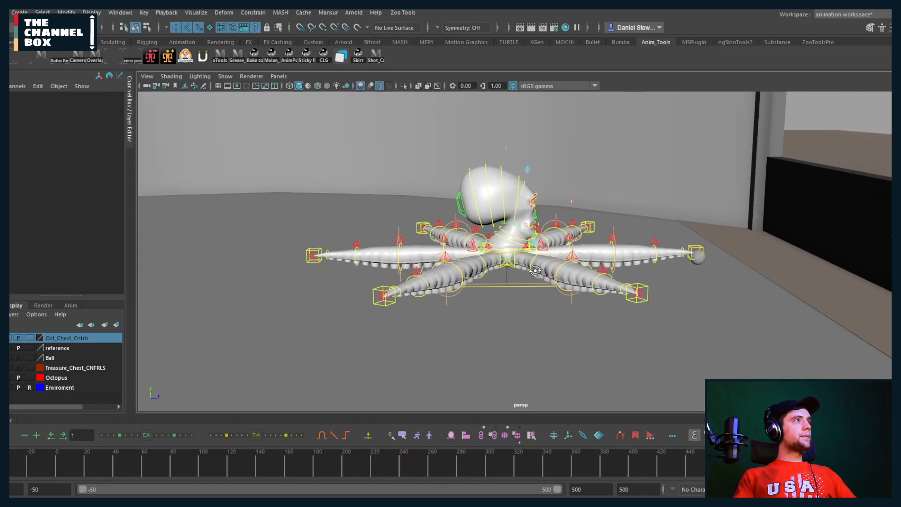
{"action": "left_click_drag", "start_coordinate": [537, 256], "coordinate": [535, 280], "text": "alt"}
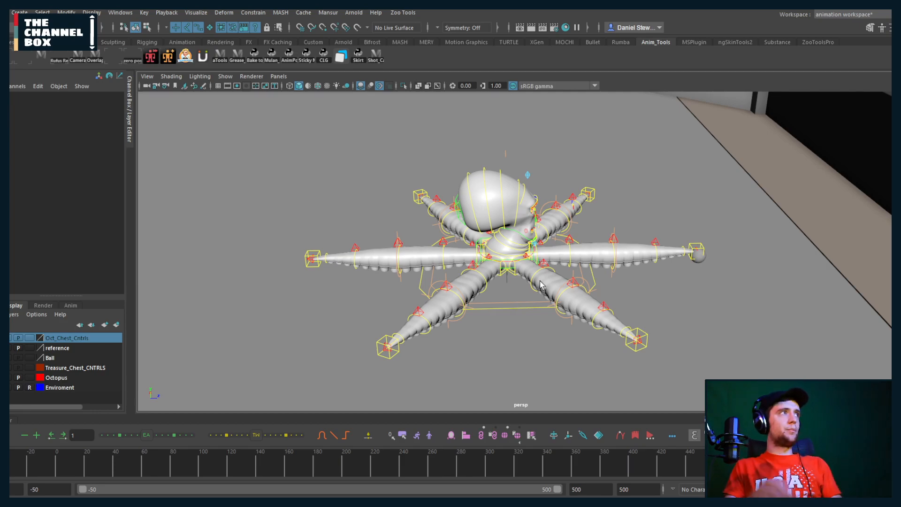
{"action": "left_click_drag", "start_coordinate": [540, 285], "coordinate": [507, 287], "text": "alt"}
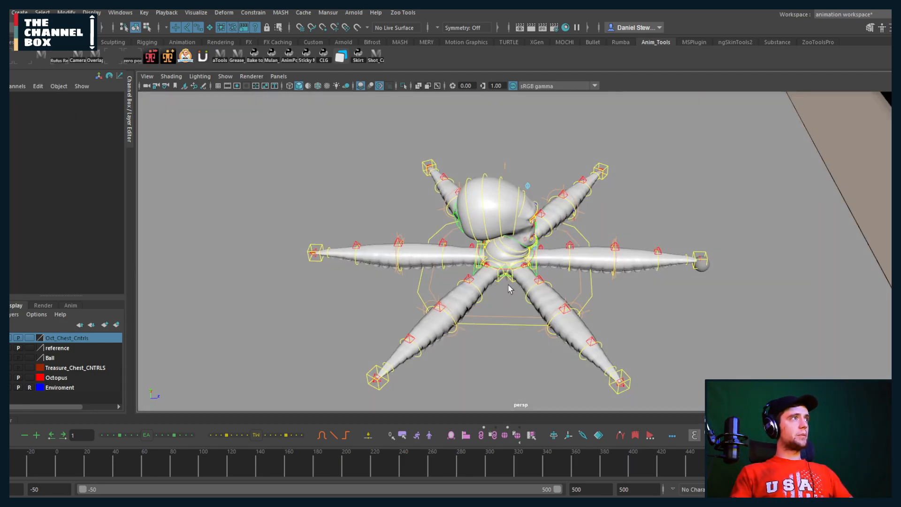
{"action": "left_click", "coordinate": [225, 76]}
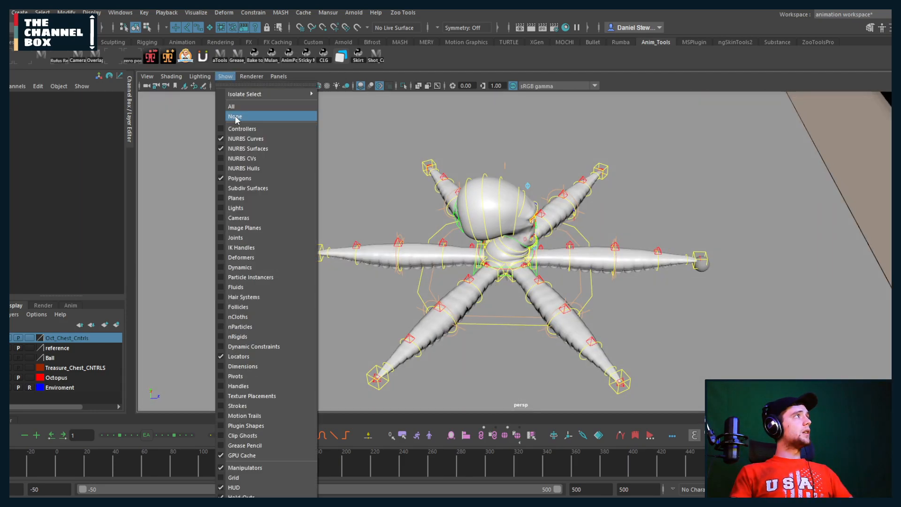
{"action": "left_click", "coordinate": [327, 311]}
{"action": "left_click_drag", "start_coordinate": [356, 291], "coordinate": [504, 215], "text": "alt"}
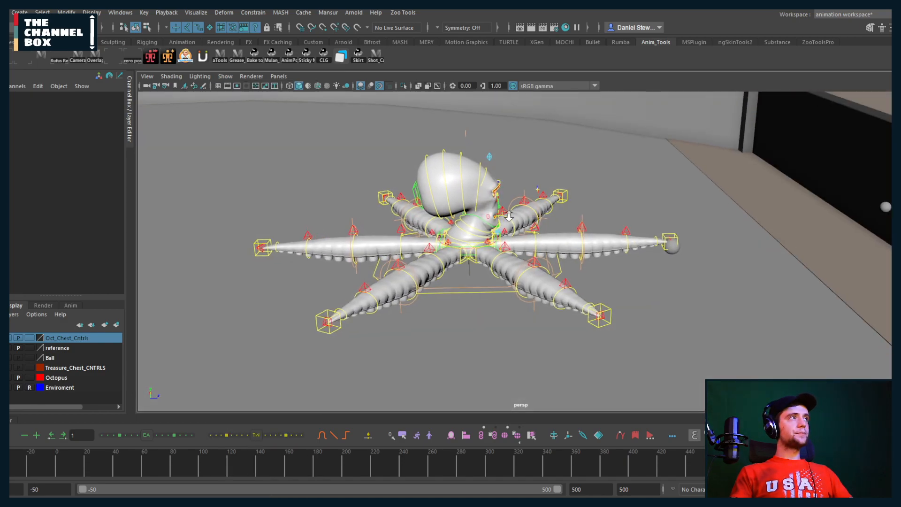
{"action": "right_click_drag", "start_coordinate": [504, 215], "coordinate": [596, 250], "text": "alt"}
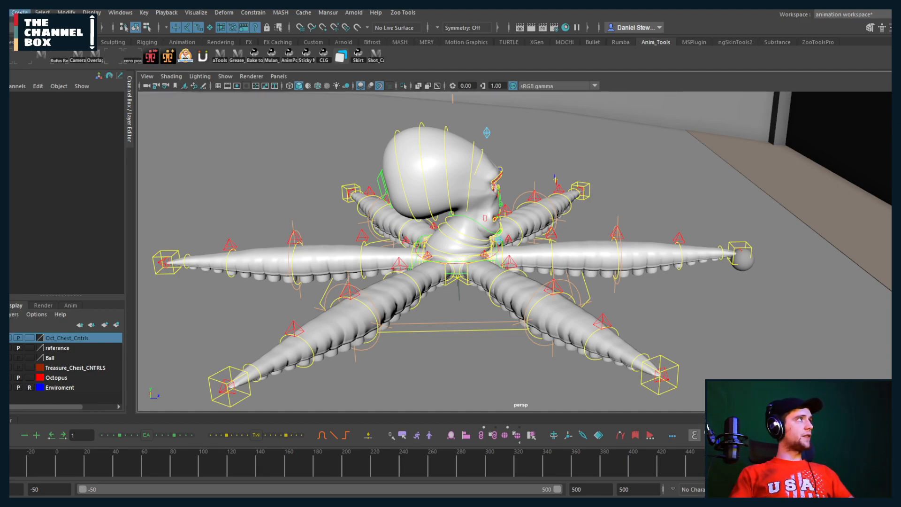
Create a NURBS circle at the origin, scale it to about 46.46 and raise it to a Translate Y of about 18.88.
{"action": "left_click", "coordinate": [20, 13]}
{"action": "mouse_move", "coordinate": [117, 37]}
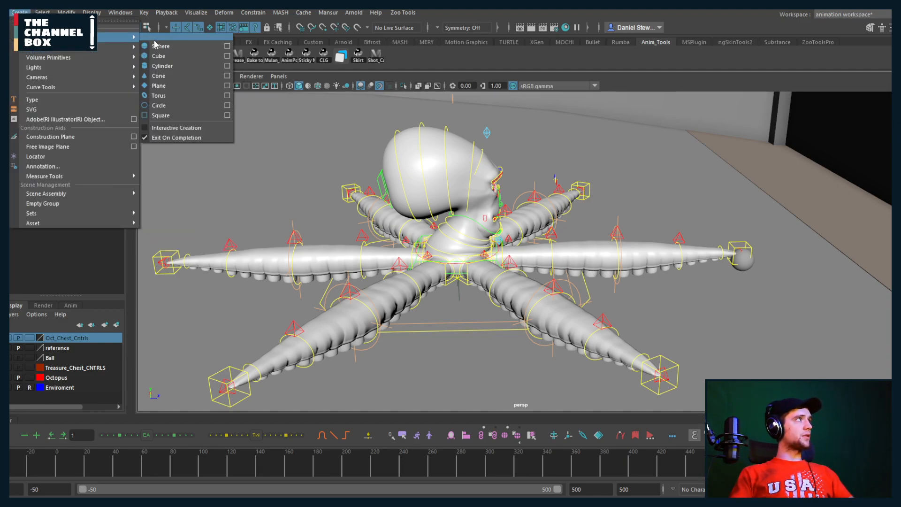
{"action": "left_click", "coordinate": [161, 106]}
{"action": "key", "text": "r"}
{"action": "right_click_drag", "start_coordinate": [472, 270], "coordinate": [562, 269], "text": "alt"}
{"action": "left_click_drag", "start_coordinate": [454, 280], "coordinate": [718, 278]}
{"action": "key", "text": "w"}
{"action": "left_click_drag", "start_coordinate": [453, 240], "coordinate": [246, 163]}
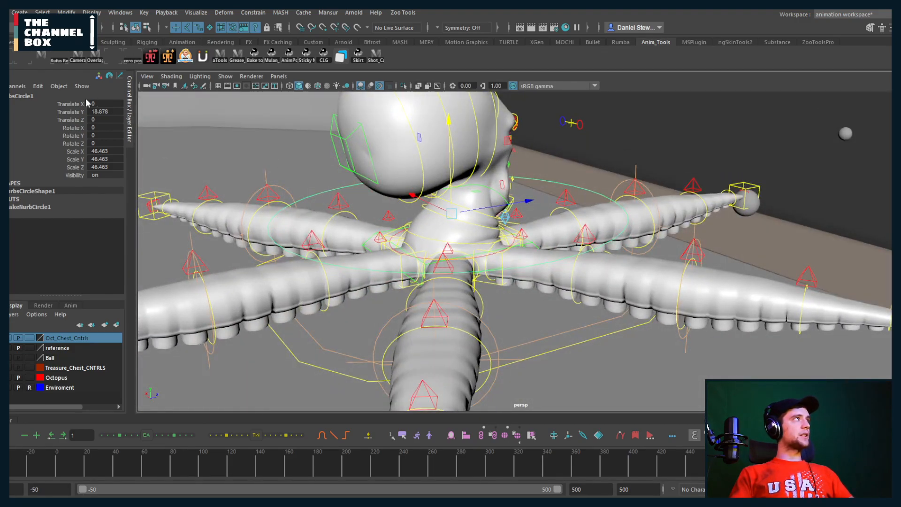
Try rotating the circle about X to about -62.9, and undo the rotation.
{"action": "left_click_drag", "start_coordinate": [99, 107], "coordinate": [98, 167]}
{"action": "left_click_drag", "start_coordinate": [257, 169], "coordinate": [467, 171], "text": "alt"}
{"action": "left_click", "coordinate": [63, 12]}
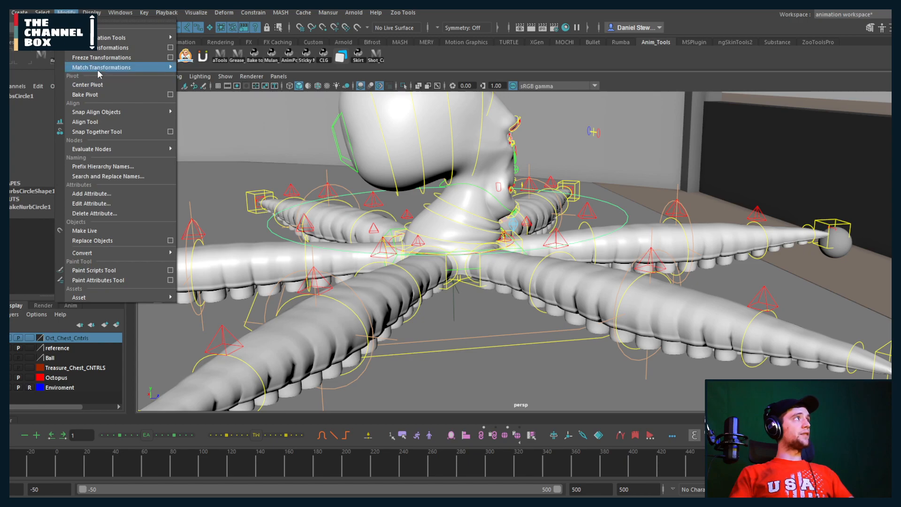
{"action": "left_click_drag", "start_coordinate": [438, 203], "coordinate": [423, 176], "text": "alt"}
{"action": "key", "text": "e"}
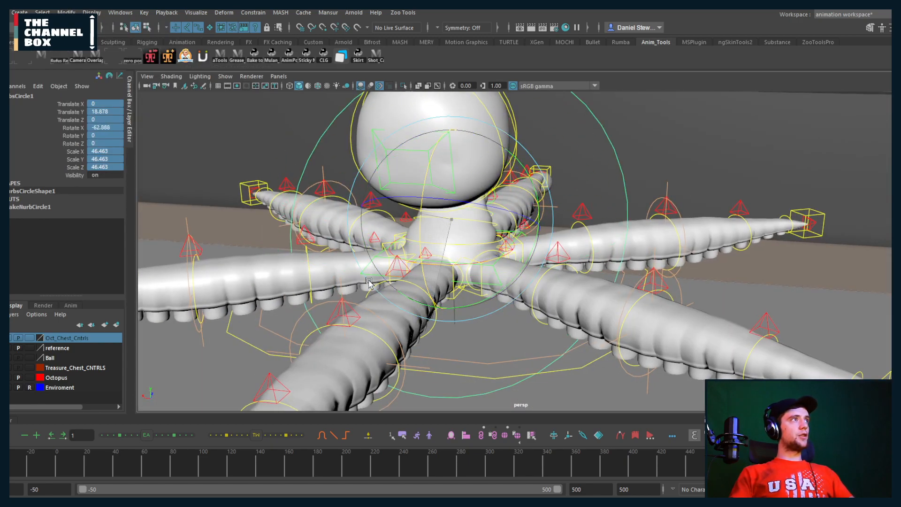
{"action": "key", "text": "ctrl+z"}
{"action": "key", "text": "ctrl+z"}
{"action": "key", "text": "ctrl+z"}
{"action": "key", "text": "ctrl+z"}
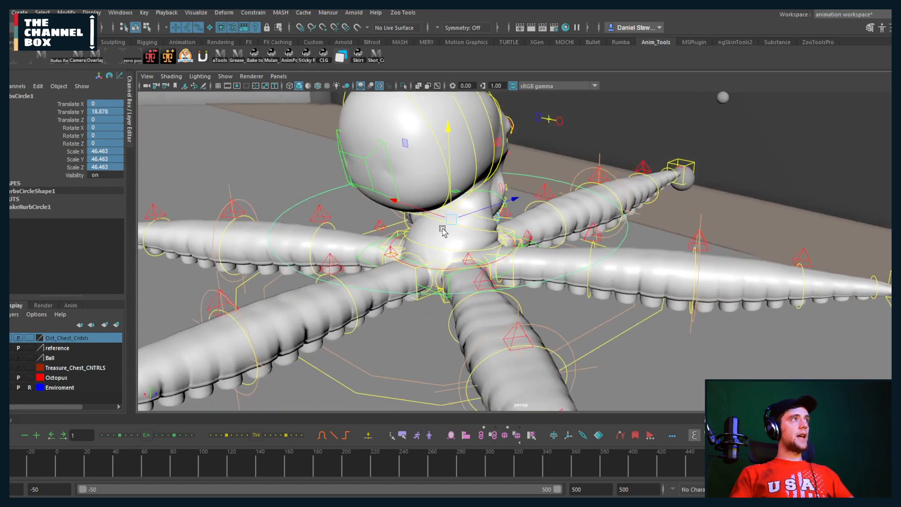
Shift the circle slightly off the octopus's centre, and delete it.
{"action": "left_click_drag", "start_coordinate": [544, 298], "coordinate": [490, 218]}
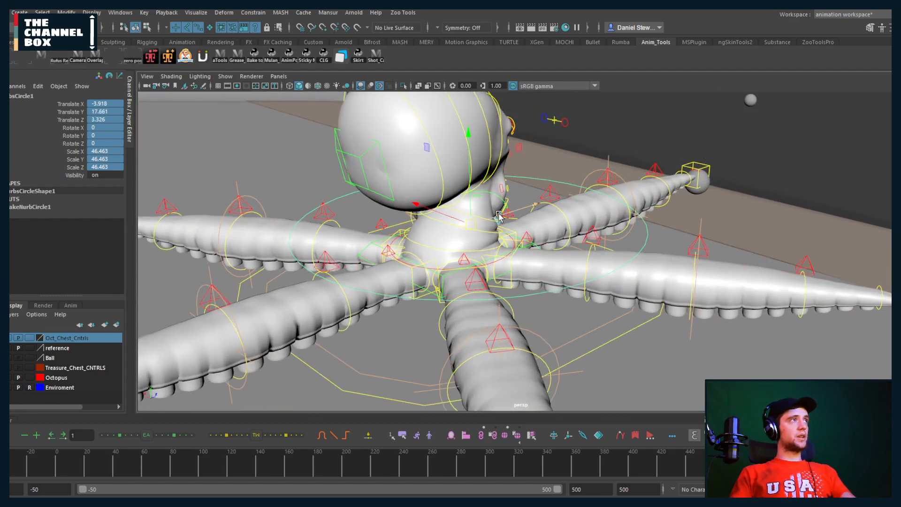
{"action": "key", "text": "Delete"}
{"action": "right_click_drag", "start_coordinate": [603, 223], "coordinate": [559, 224], "text": "alt"}
{"action": "left_click_drag", "start_coordinate": [559, 224], "coordinate": [492, 211], "text": "alt"}
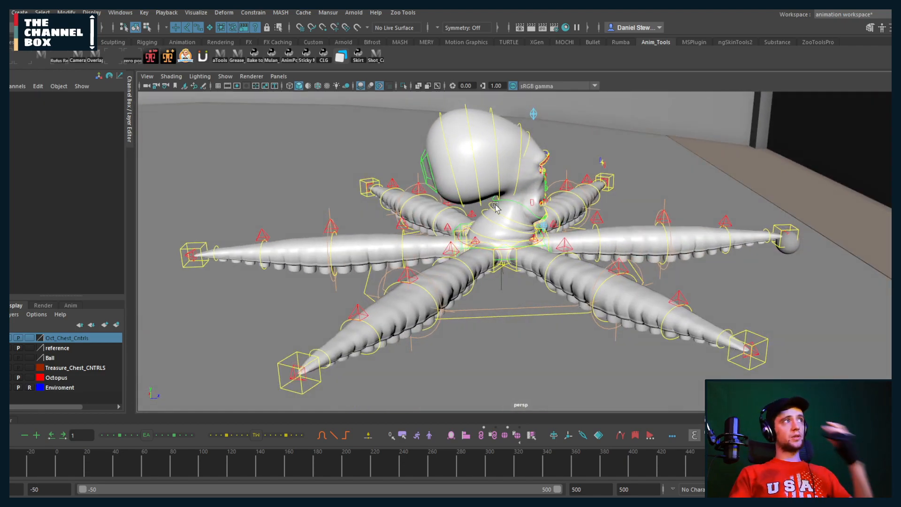
Create a new NURBS circle at the origin and name it Octopus_COG.
{"action": "left_click", "coordinate": [19, 12]}
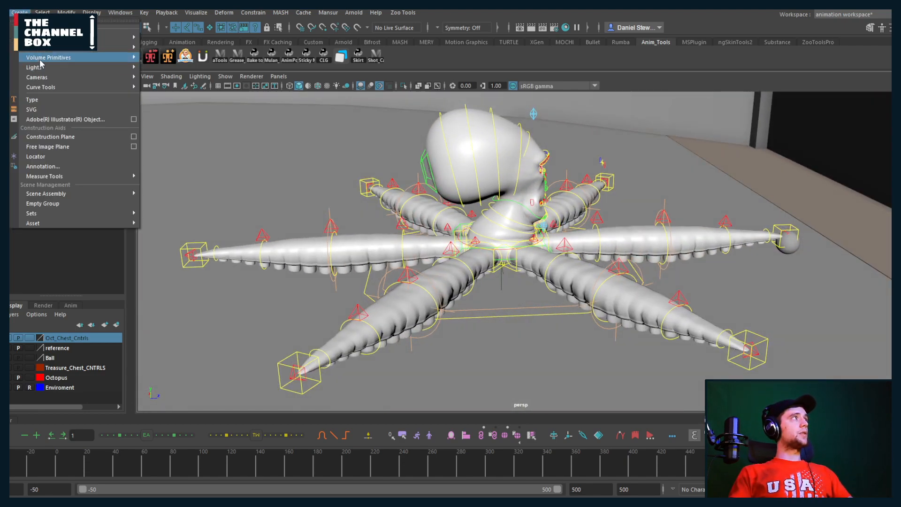
{"action": "mouse_move", "coordinate": [122, 37]}
{"action": "left_click", "coordinate": [157, 108]}
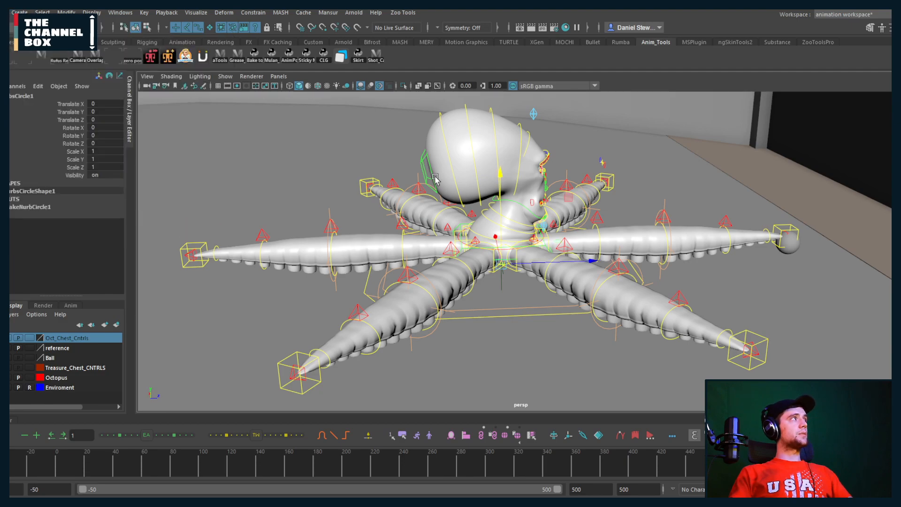
{"action": "double_click", "coordinate": [27, 96]}
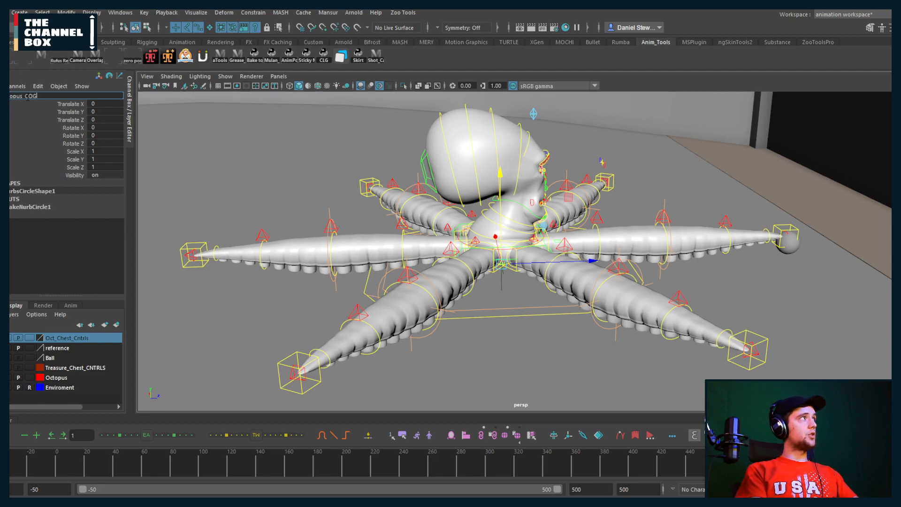
{"action": "key", "text": "Return"}
{"action": "left_click_drag", "start_coordinate": [414, 181], "coordinate": [392, 200], "text": "alt"}
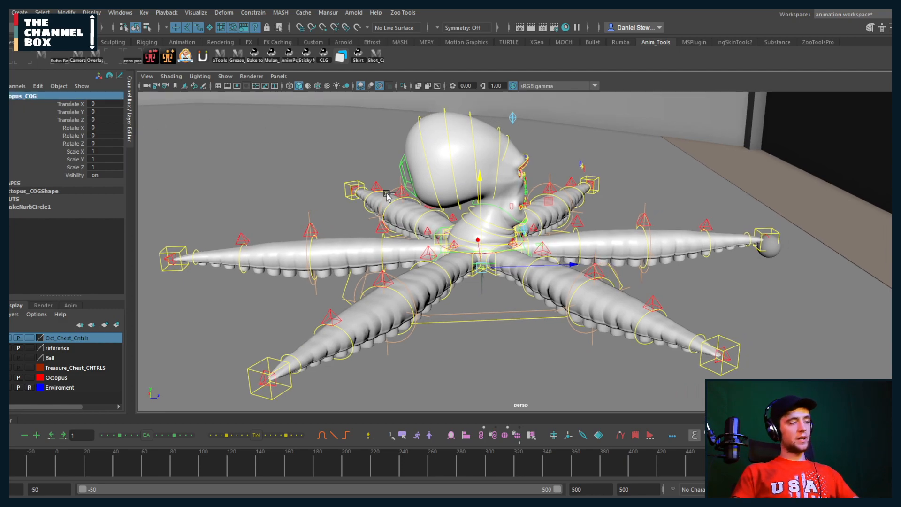
Group the Octopus_COG circle and name the group Octopus_COG_GRP.
{"action": "key", "text": "ctrl+g"}
{"action": "double_click", "coordinate": [12, 96]}
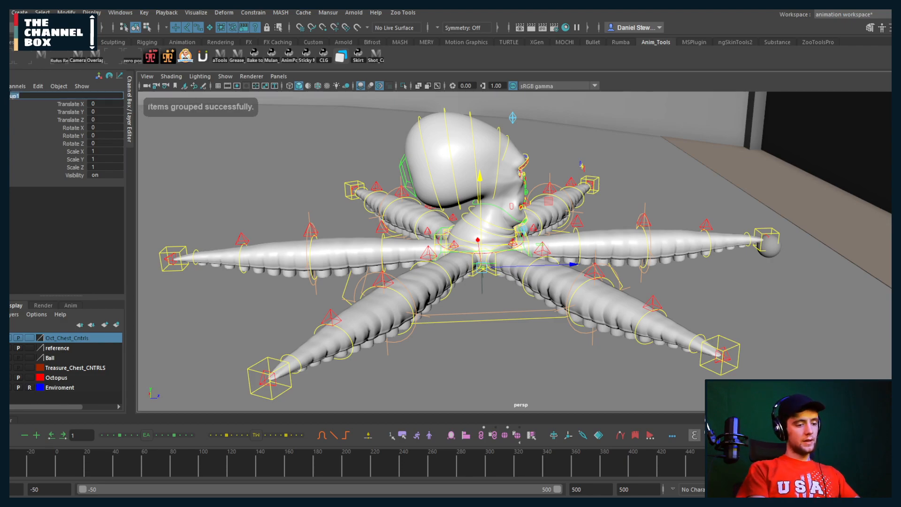
{"action": "type", "text": "Octopus"}
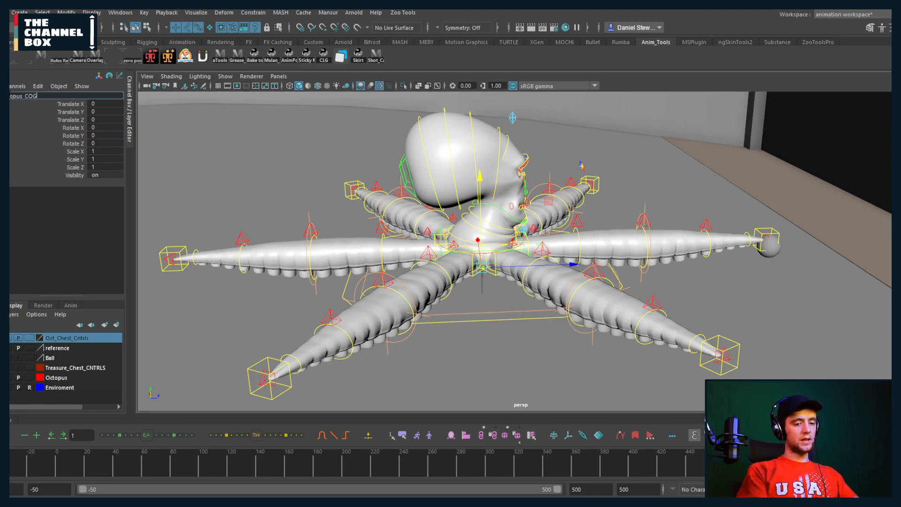
{"action": "key", "text": "Return"}
{"action": "middle_click_drag", "start_coordinate": [410, 179], "coordinate": [397, 195], "text": "alt"}
{"action": "left_click_drag", "start_coordinate": [480, 224], "coordinate": [495, 226], "text": "alt"}
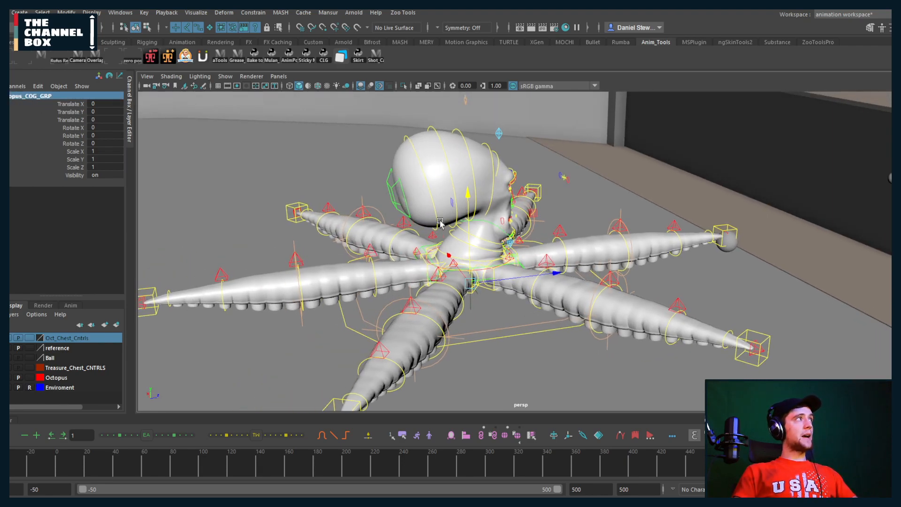
Scale up the Octopus_COG_GRP group until its circle surrounds the body, and raise it to the base of the neck.
{"action": "left_click_drag", "start_coordinate": [471, 283], "coordinate": [575, 287]}
{"action": "key", "text": "w"}
{"action": "left_click_drag", "start_coordinate": [469, 247], "coordinate": [470, 211]}
{"action": "right_click_drag", "start_coordinate": [476, 224], "coordinate": [525, 274], "text": "alt"}
{"action": "left_click_drag", "start_coordinate": [524, 275], "coordinate": [522, 259], "text": "alt"}
{"action": "left_click_drag", "start_coordinate": [419, 242], "coordinate": [443, 262], "text": "alt"}
Match the Octopus_COG_GRP group's translation to the rig's Neck_02 control.
{"action": "key", "text": "q"}
{"action": "left_click", "coordinate": [448, 262]}
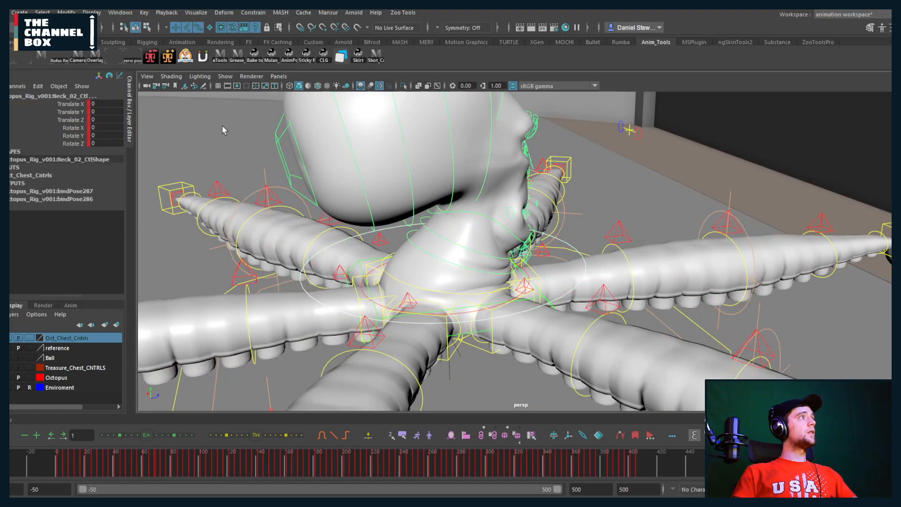
{"action": "left_click", "coordinate": [67, 12]}
{"action": "mouse_move", "coordinate": [136, 67]}
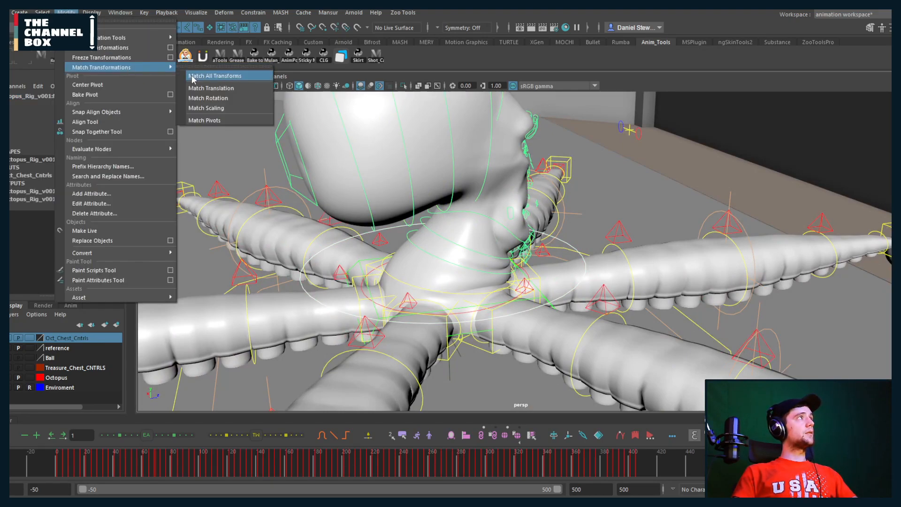
{"action": "left_click", "coordinate": [196, 79]}
{"action": "left_click_drag", "start_coordinate": [425, 193], "coordinate": [419, 187], "text": "alt"}
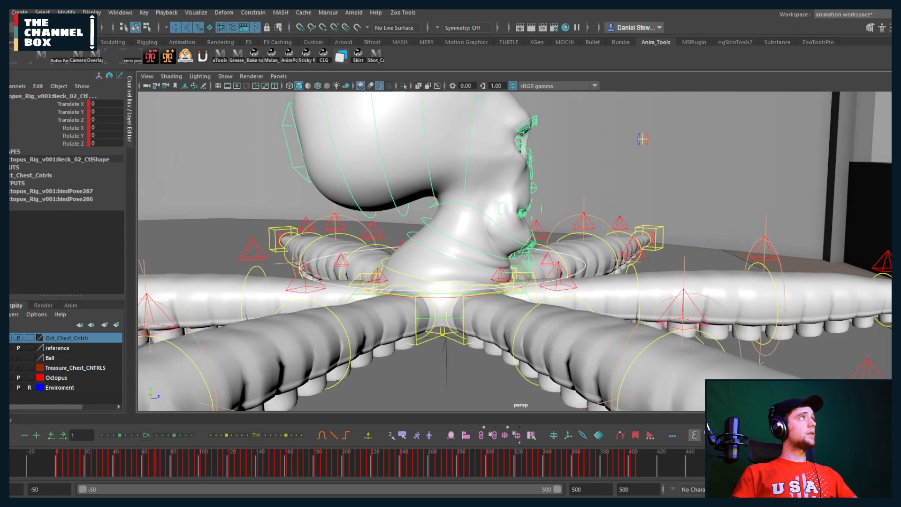
{"action": "left_click", "coordinate": [92, 12]}
{"action": "mouse_move", "coordinate": [131, 68]}
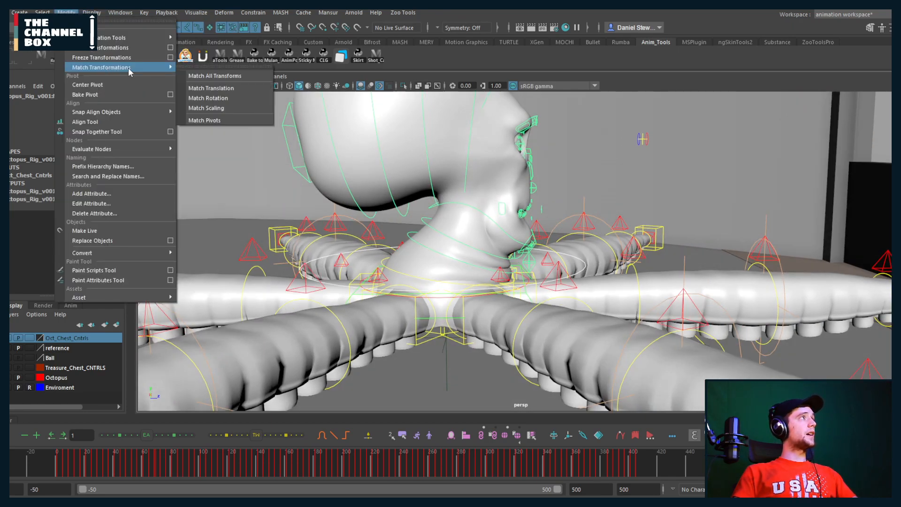
{"action": "left_click", "coordinate": [228, 89]}
Duplicate Octopus_COG_GRP and raise the copy to the top of the neck, at a Translate Y of about 24.65.
{"action": "left_click_drag", "start_coordinate": [391, 131], "coordinate": [420, 231], "text": "alt"}
{"action": "left_click", "coordinate": [412, 288]}
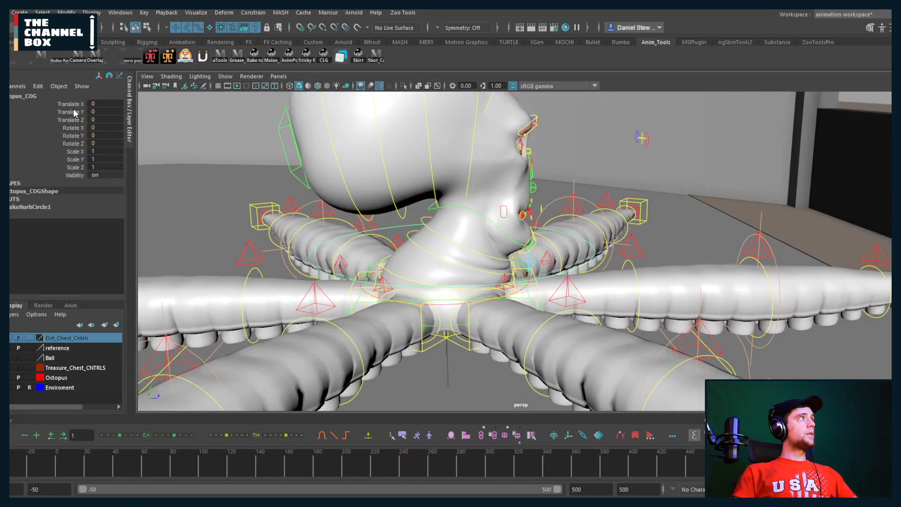
{"action": "key", "text": "w"}
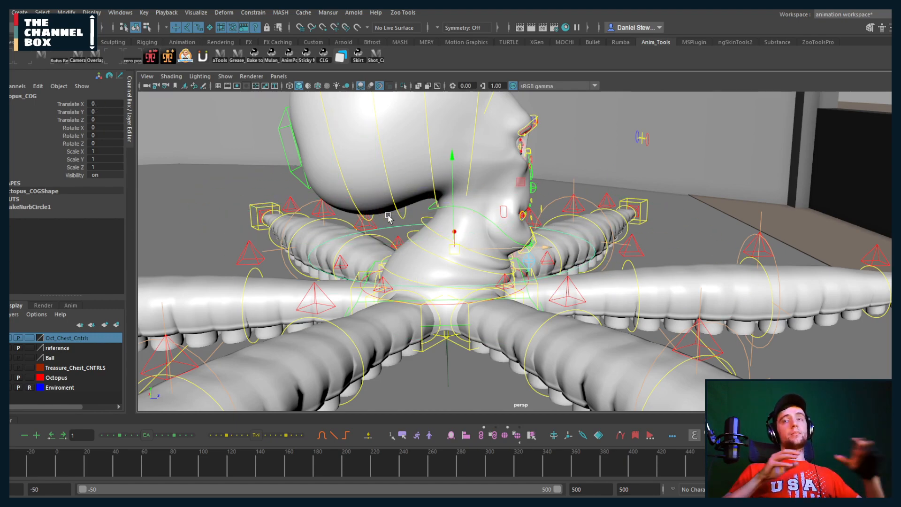
{"action": "key", "text": "Up"}
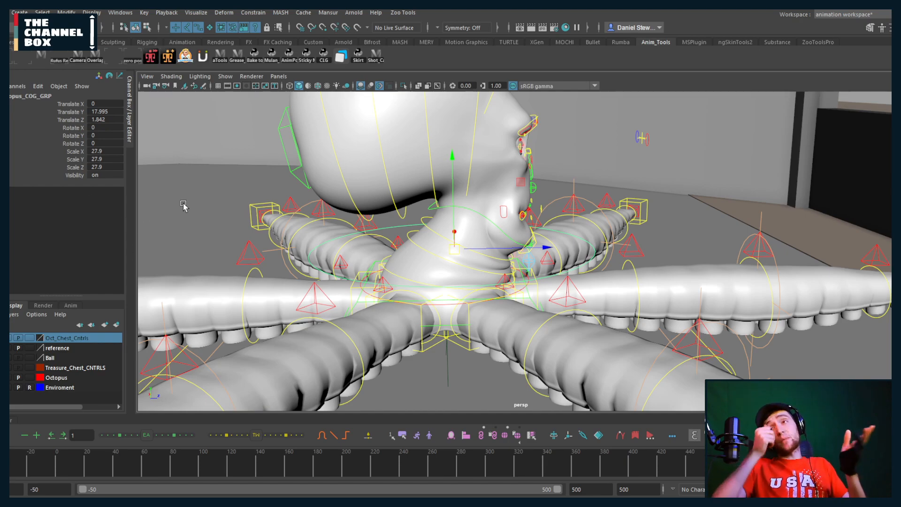
{"action": "left_click_drag", "start_coordinate": [489, 302], "coordinate": [434, 268], "text": "alt"}
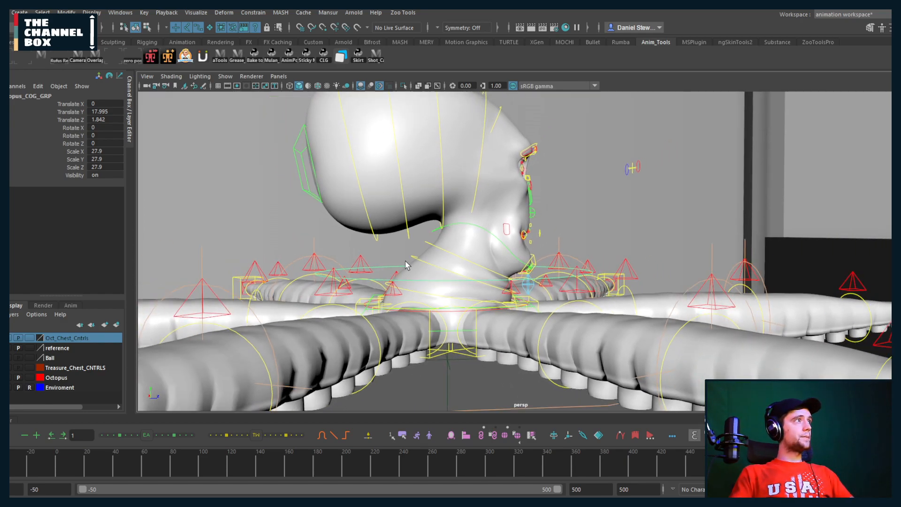
{"action": "left_click_drag", "start_coordinate": [406, 265], "coordinate": [457, 271], "text": "alt"}
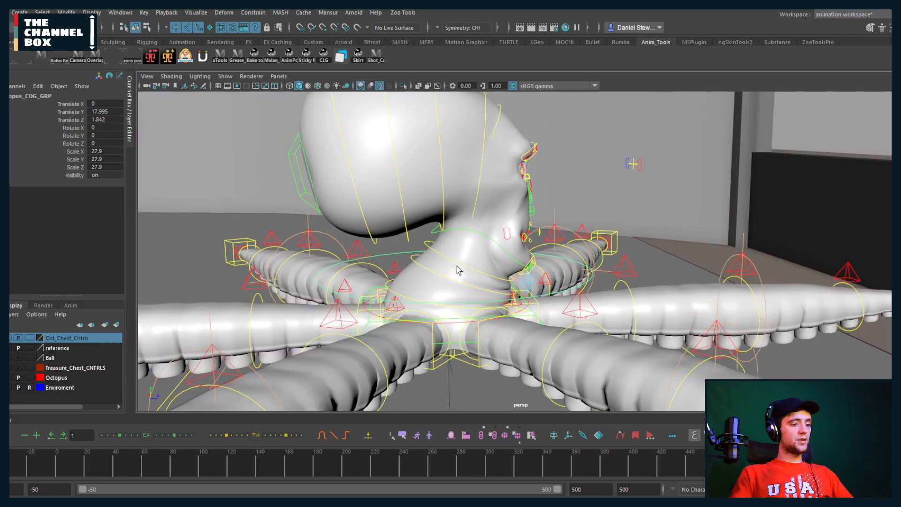
{"action": "key", "text": "ctrl+d"}
{"action": "key", "text": "w"}
{"action": "left_click_drag", "start_coordinate": [455, 242], "coordinate": [457, 210]}
Rename the duplicated group as Octopus_Head_GRP.
{"action": "double_click", "coordinate": [28, 97]}
{"action": "left_click_drag", "start_coordinate": [55, 96], "coordinate": [29, 98]}
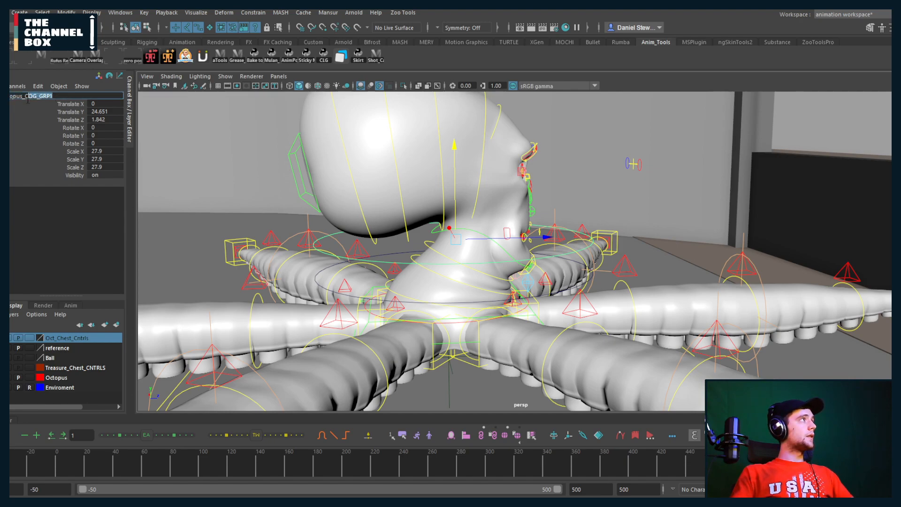
{"action": "type", "text": "H"}
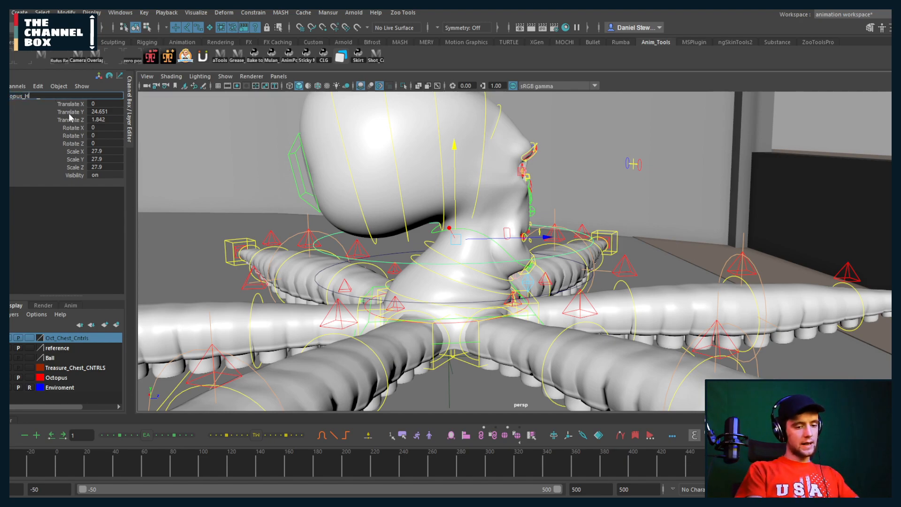
{"action": "type", "text": "ead_GRP"}
{"action": "key", "text": "Return"}
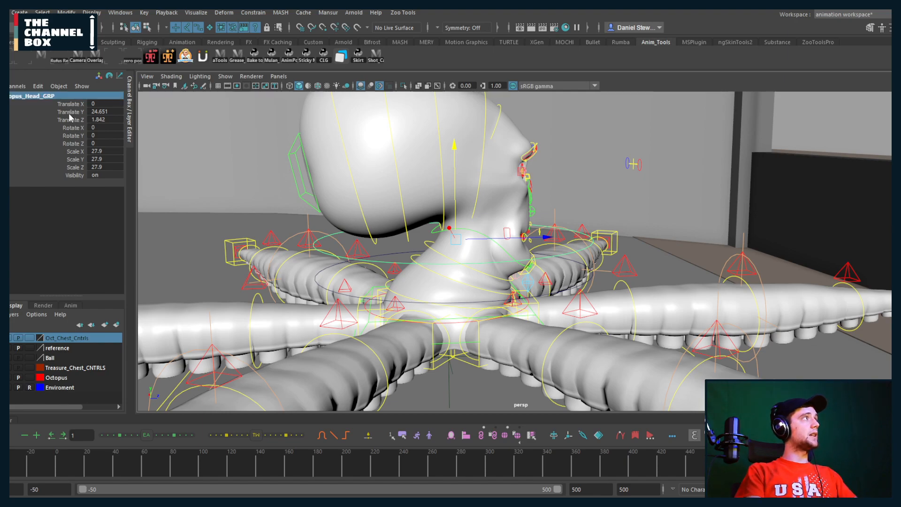
Rename the circle inside Octopus_Head_GRP as Octopus_Head_CTRL.
{"action": "key", "text": "Up"}
{"action": "double_click", "coordinate": [40, 97]}
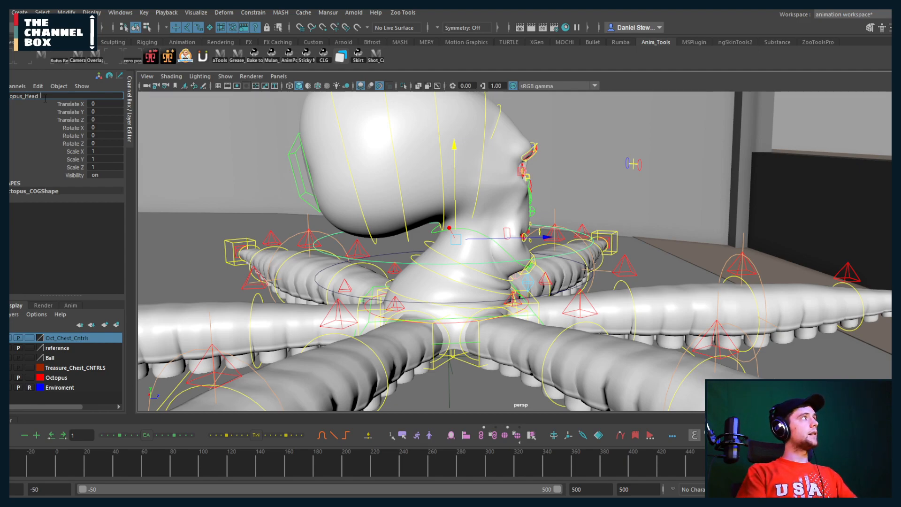
{"action": "type", "text": "Head_CTRL"}
{"action": "key", "text": "Return"}
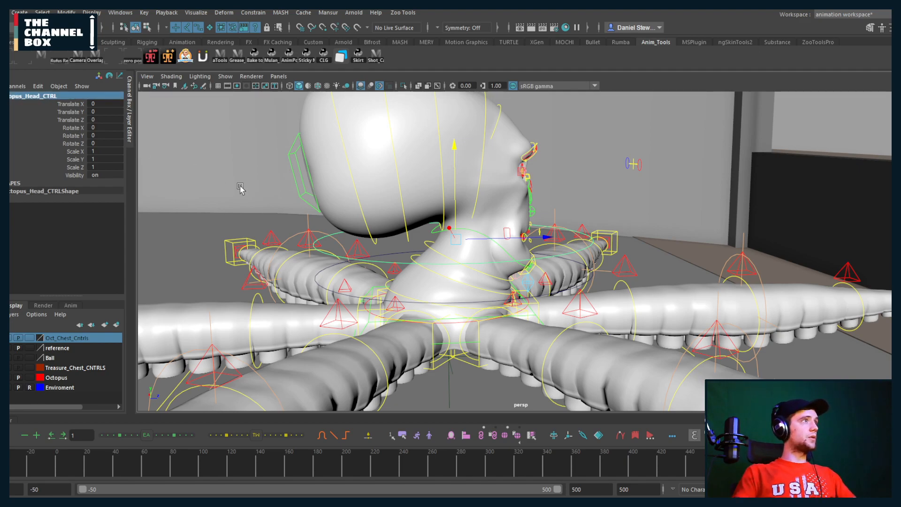
Rename the lower circle around the neck base as Octopus_COG_CTRL.
{"action": "left_click", "coordinate": [416, 306]}
{"action": "double_click", "coordinate": [55, 95]}
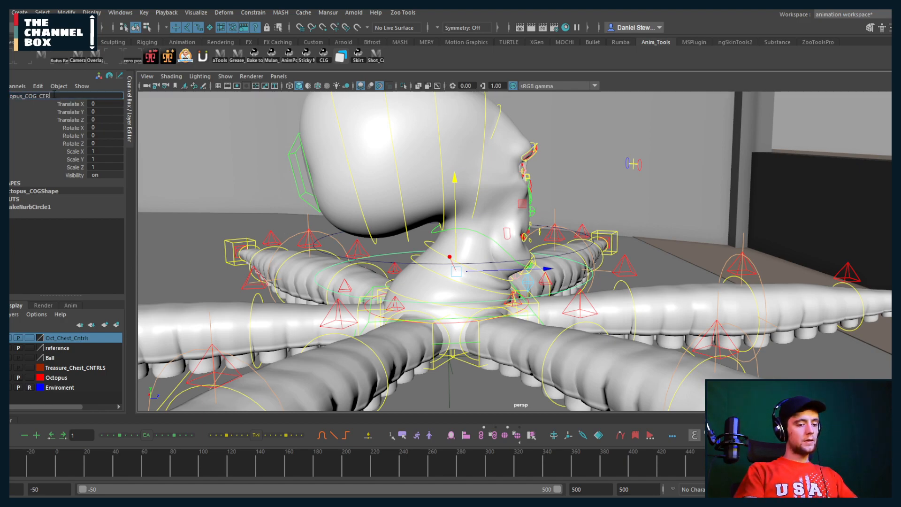
{"action": "key", "text": "Return"}
Scale Octopus_Head_GRP down uniformly to about 22.96.
{"action": "left_click_drag", "start_coordinate": [433, 287], "coordinate": [369, 250], "text": "alt"}
{"action": "left_click", "coordinate": [362, 253]}
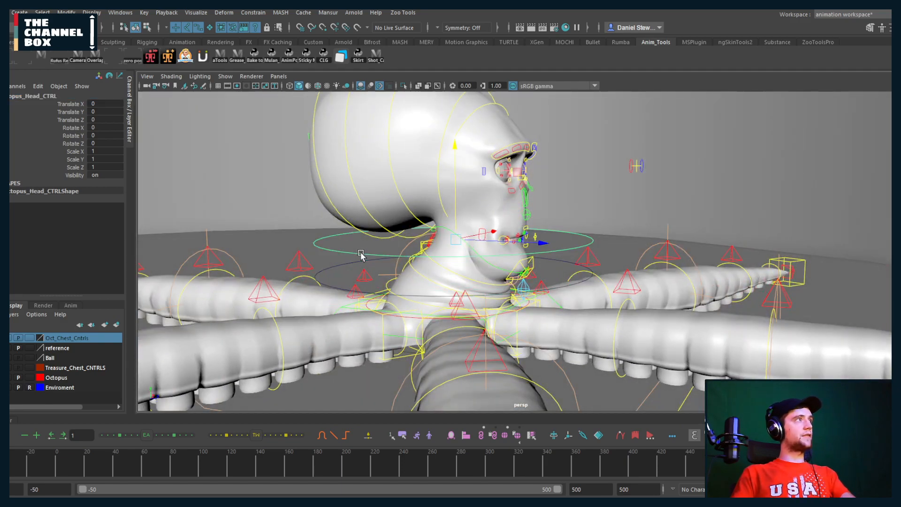
{"action": "left_click_drag", "start_coordinate": [434, 248], "coordinate": [473, 235], "text": "alt"}
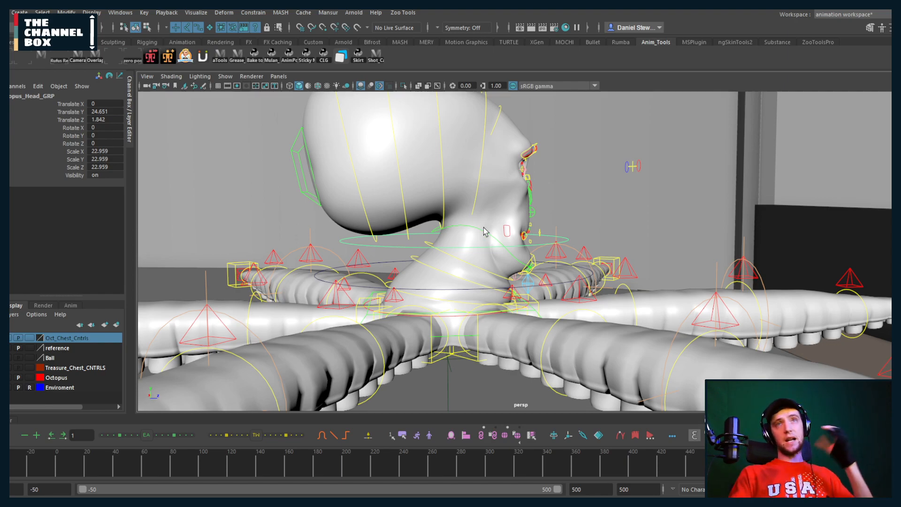
Match the translation of Octopus_Head_GRP to the rig's head control.
{"action": "left_click", "coordinate": [483, 230], "text": "shift"}
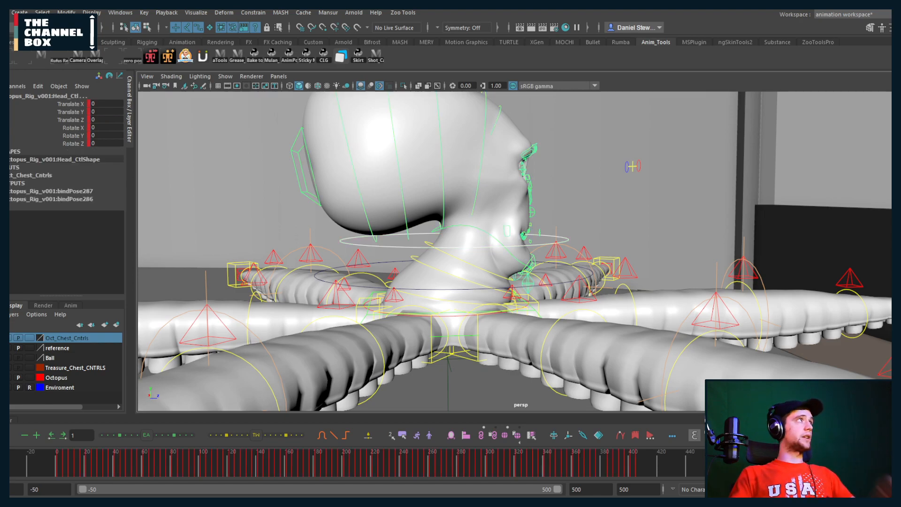
{"action": "left_click", "coordinate": [66, 12]}
{"action": "mouse_move", "coordinate": [116, 69]}
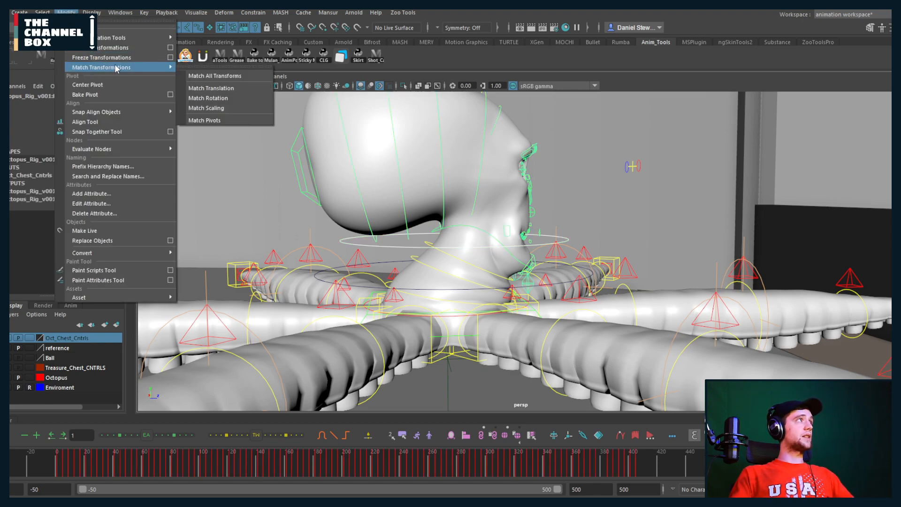
{"action": "left_click", "coordinate": [224, 86]}
Freeze the transformations of the Octopus_Head_GRP group.
{"action": "left_click_drag", "start_coordinate": [473, 210], "coordinate": [458, 207], "text": "alt"}
{"action": "left_click", "coordinate": [437, 242]}
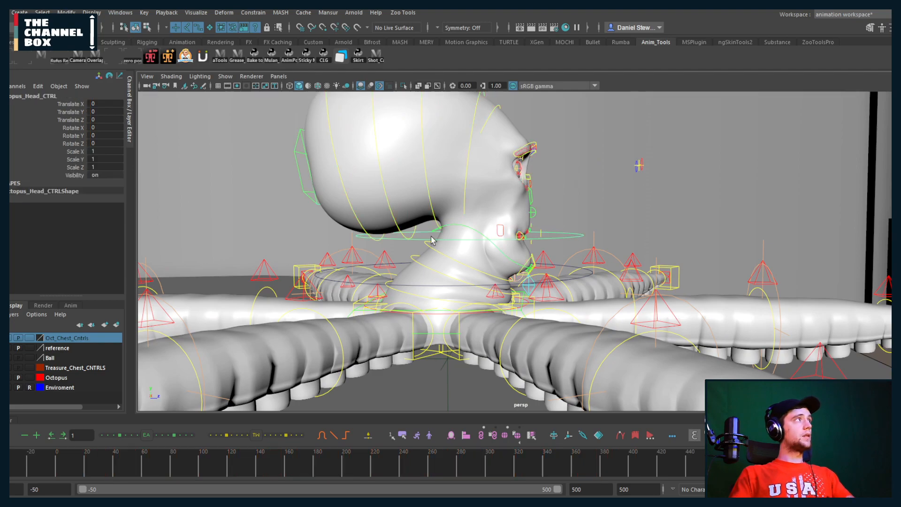
{"action": "key", "text": "Up"}
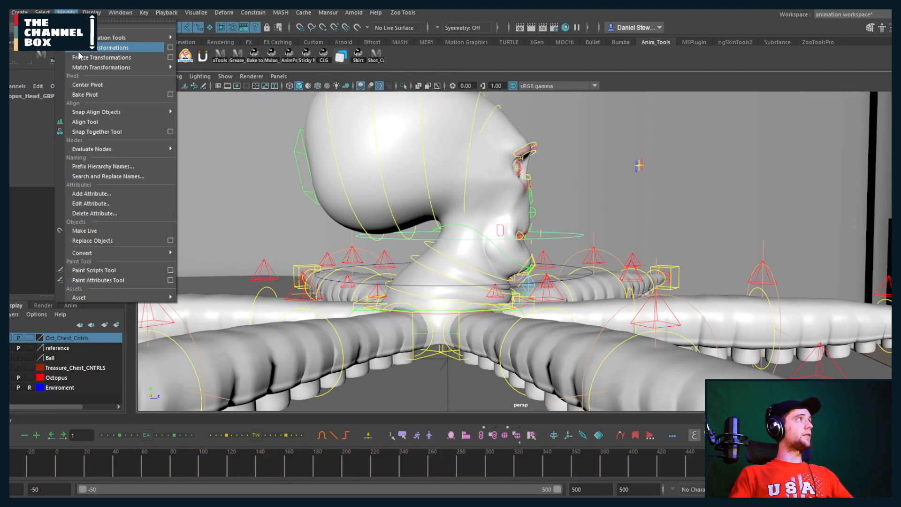
{"action": "left_click", "coordinate": [86, 59]}
Try rotating the Octopus_Head_CTRL circle, and undo the rotation.
{"action": "left_click_drag", "start_coordinate": [439, 214], "coordinate": [450, 261], "text": "alt"}
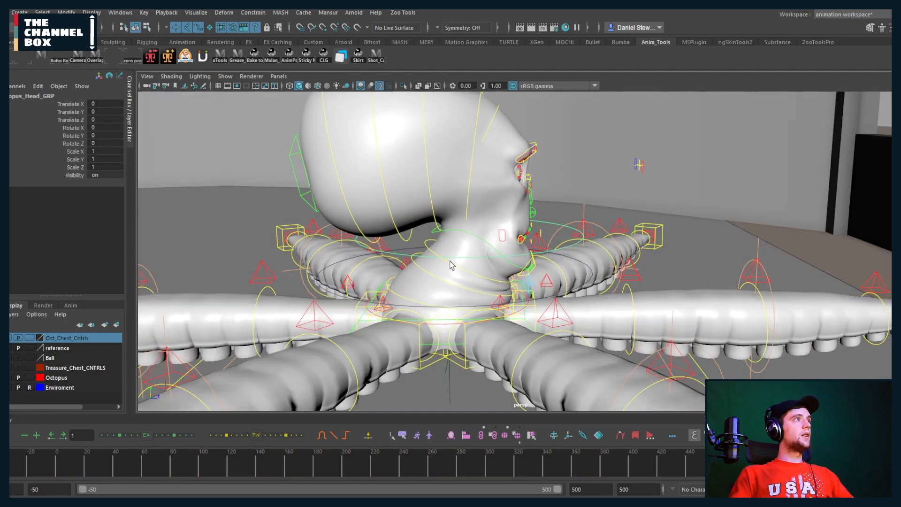
{"action": "key", "text": "Down"}
{"action": "left_click_drag", "start_coordinate": [520, 213], "coordinate": [496, 216]}
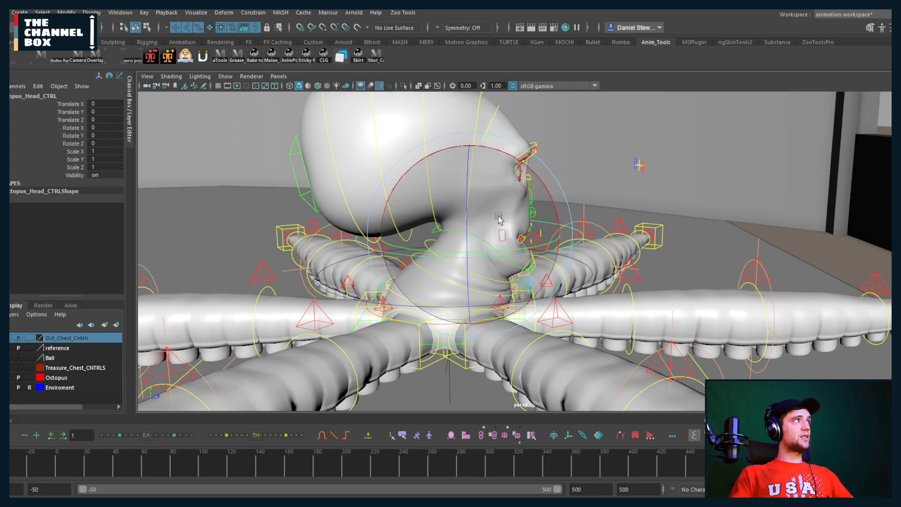
{"action": "key", "text": "ctrl+z"}
Freeze the transformations of the Octopus_COG_GRP group.
{"action": "left_click_drag", "start_coordinate": [491, 297], "coordinate": [489, 272], "text": "alt"}
{"action": "left_click", "coordinate": [477, 272]}
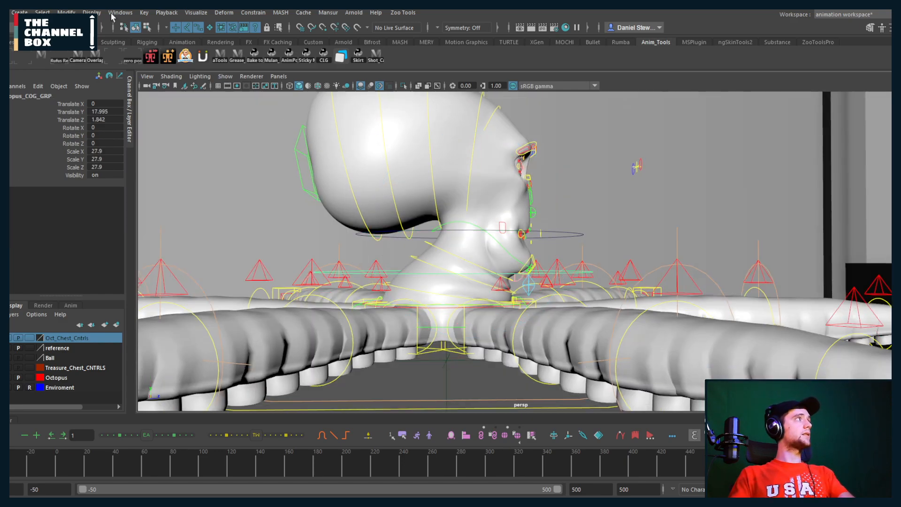
{"action": "left_click", "coordinate": [66, 12]}
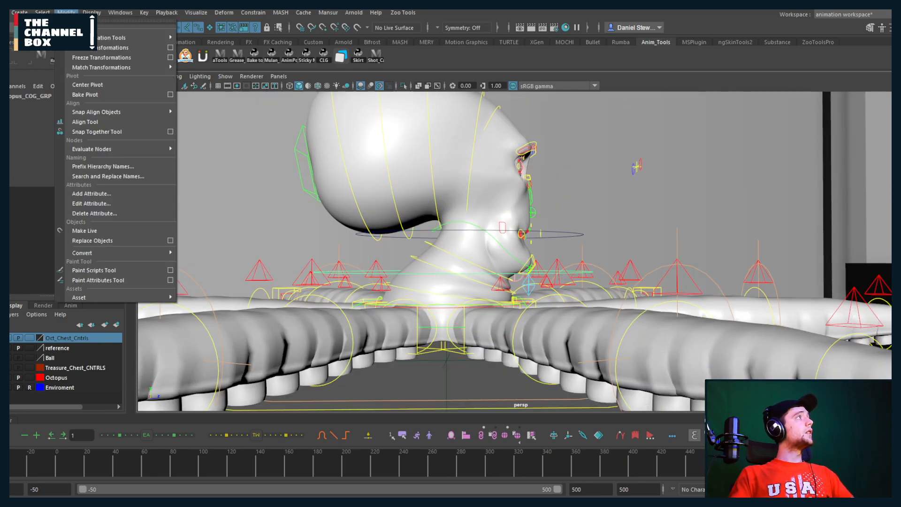
{"action": "left_click", "coordinate": [94, 60]}
{"action": "mouse_move", "coordinate": [448, 210]}
{"action": "left_mouse_down", "text": "alt"}
{"action": "mouse_move", "coordinate": [405, 213]}
{"action": "mouse_move", "coordinate": [482, 218]}
{"action": "mouse_move", "coordinate": [456, 217]}
{"action": "left_mouse_up", "text": "alt"}
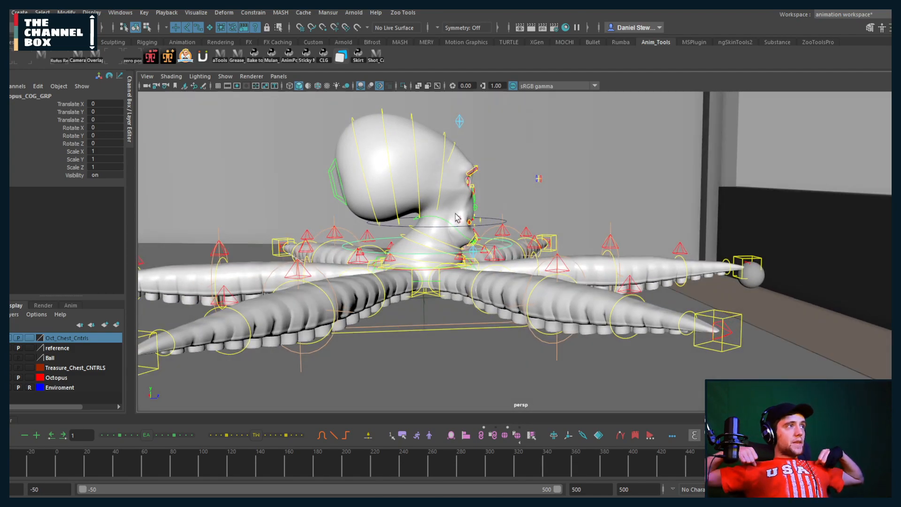
Select the Neck_01 control, review the octopus animation up to frame 132, and return to the default pose before frame 1.
{"action": "right_click_drag", "start_coordinate": [431, 177], "coordinate": [467, 228], "text": "alt"}
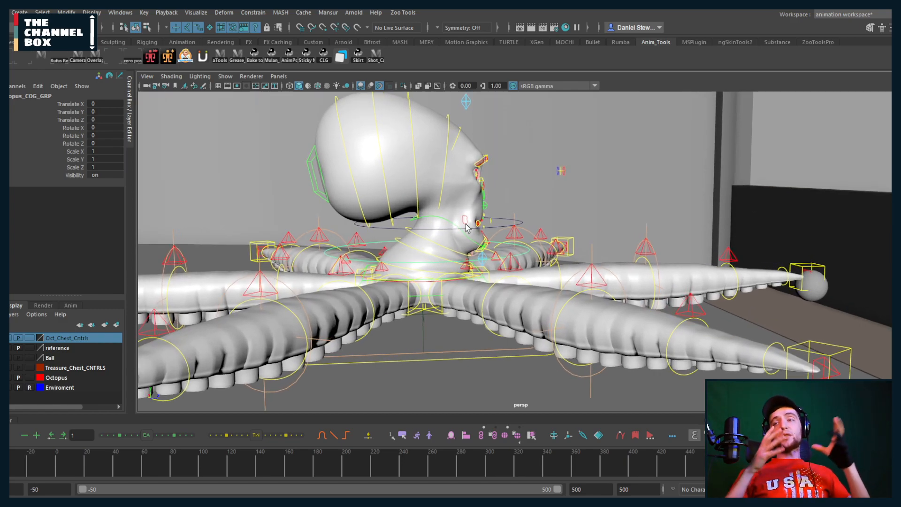
{"action": "left_click_drag", "start_coordinate": [466, 229], "coordinate": [404, 275], "text": "alt"}
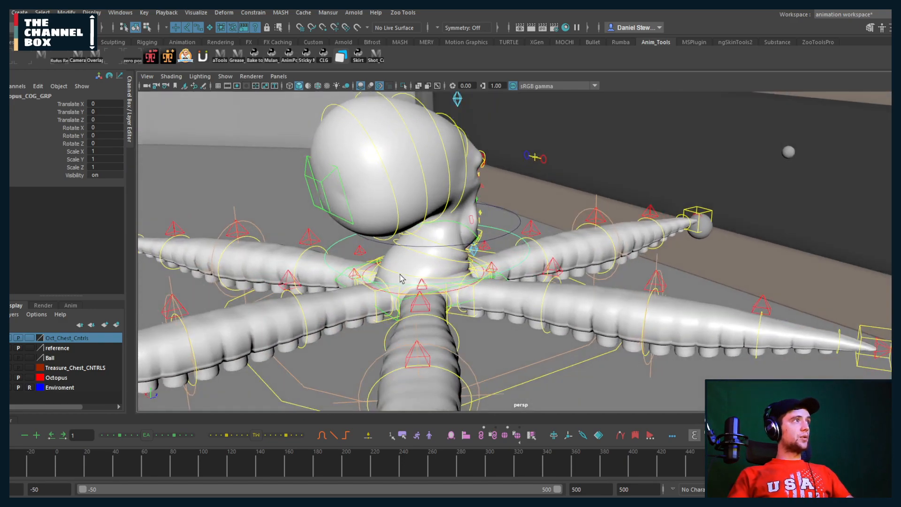
{"action": "left_click", "coordinate": [402, 277]}
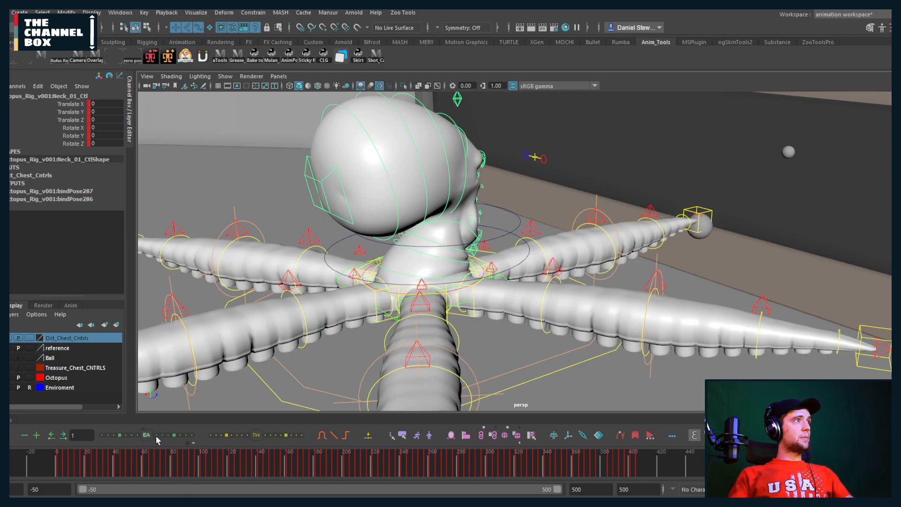
{"action": "key", "text": "period"}
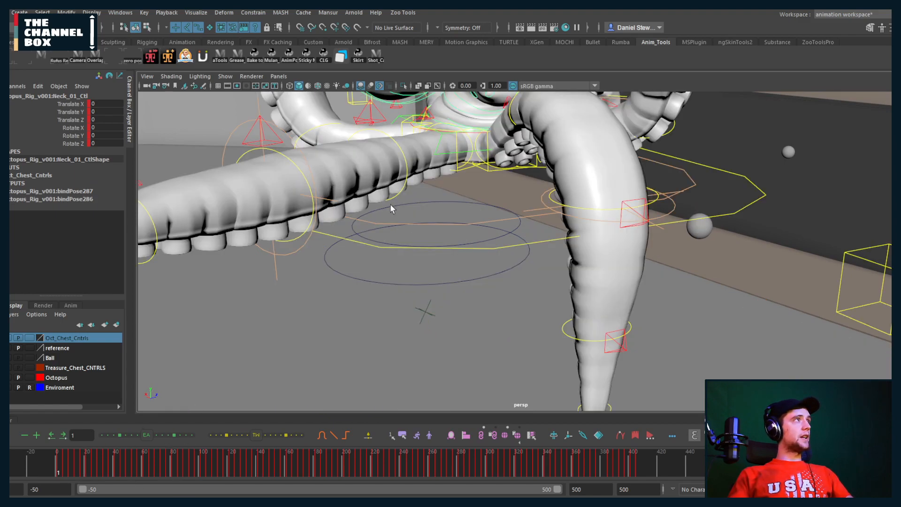
{"action": "right_click_drag", "start_coordinate": [390, 203], "coordinate": [164, 157], "text": "alt"}
{"action": "key", "text": "alt+v"}
{"action": "left_click_drag", "start_coordinate": [149, 461], "coordinate": [251, 454]}
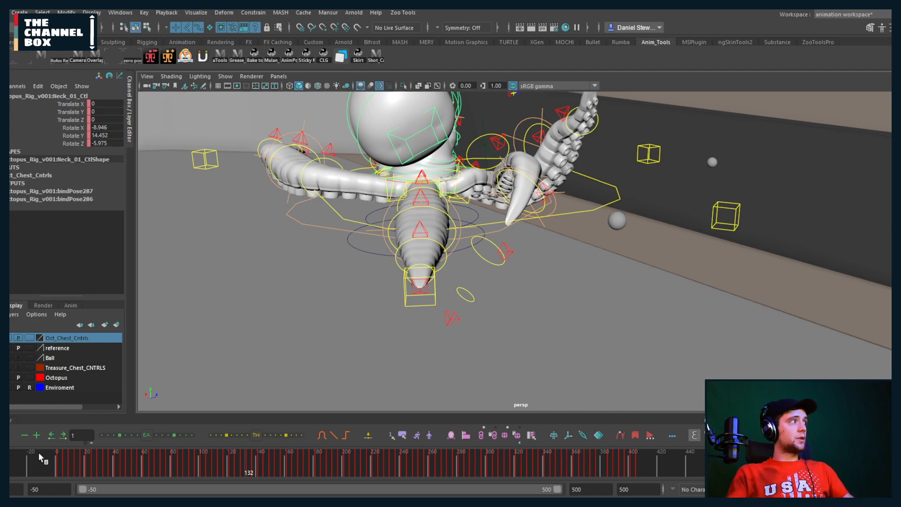
{"action": "left_click", "coordinate": [15, 466]}
Try moving one of the rig's neck controls forward, and undo the move.
{"action": "left_click_drag", "start_coordinate": [460, 242], "coordinate": [416, 237], "text": "alt"}
{"action": "right_click_drag", "start_coordinate": [415, 237], "coordinate": [496, 291], "text": "alt"}
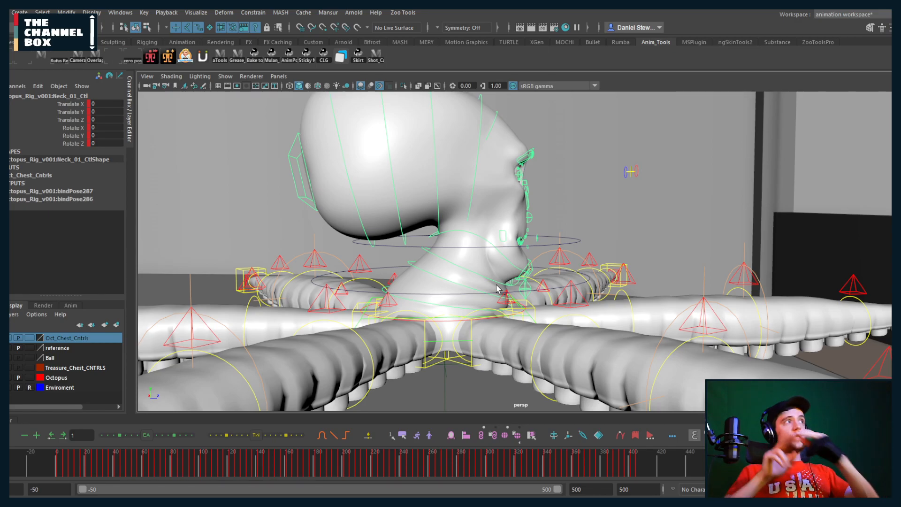
{"action": "left_click_drag", "start_coordinate": [502, 260], "coordinate": [474, 271], "text": "alt"}
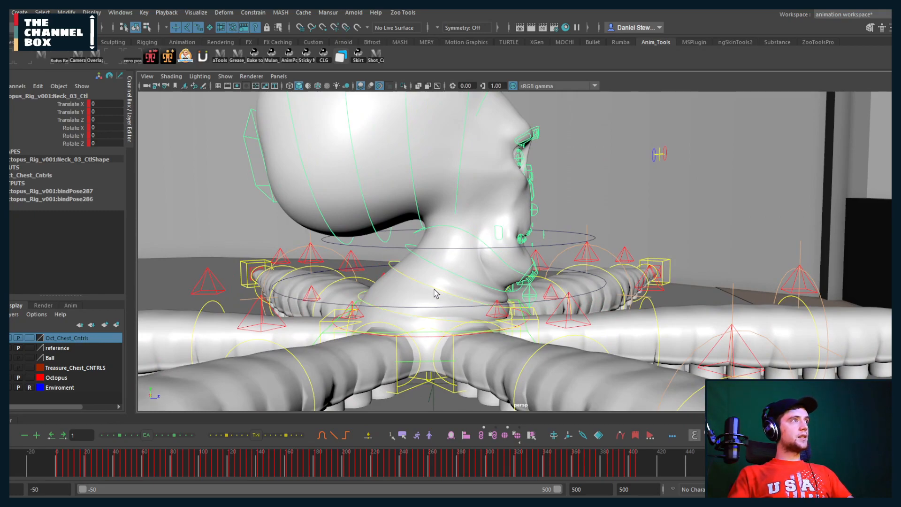
{"action": "left_click_drag", "start_coordinate": [407, 298], "coordinate": [361, 311], "text": "alt"}
{"action": "key", "text": "w"}
{"action": "left_click_drag", "start_coordinate": [441, 278], "coordinate": [472, 277]}
{"action": "key", "text": "ctrl+z"}
{"action": "key", "text": "q"}
Inspect the Octopus_Head_CTRL and Octopus_COG_CTRL circles by selecting each one.
{"action": "left_click", "coordinate": [464, 248]}
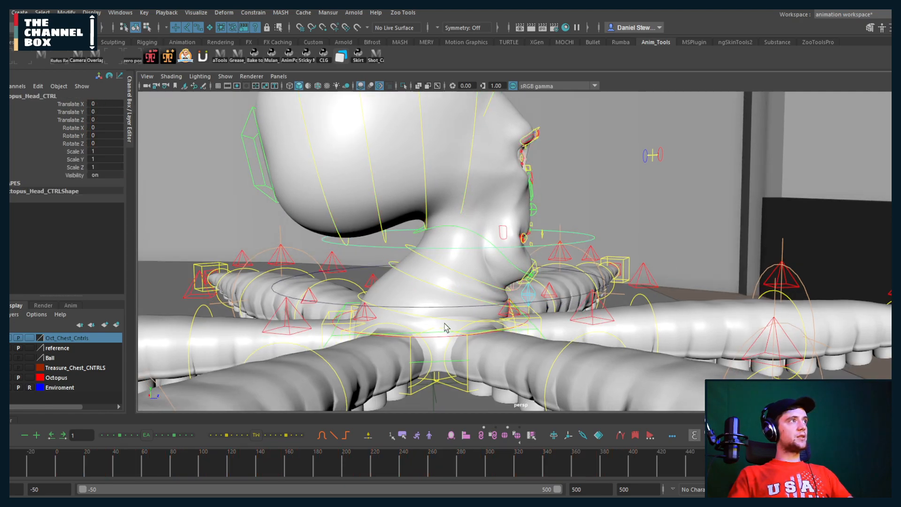
{"action": "left_click", "coordinate": [446, 306]}
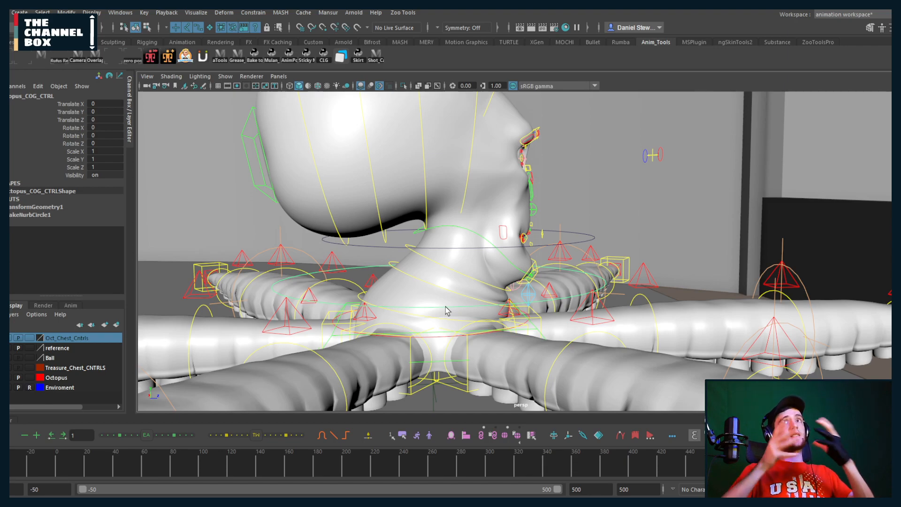
Select the Neck_01 control at the base of the octopus's neck and review its animation along the timeline.
{"action": "left_click_drag", "start_coordinate": [424, 276], "coordinate": [416, 301], "text": "alt"}
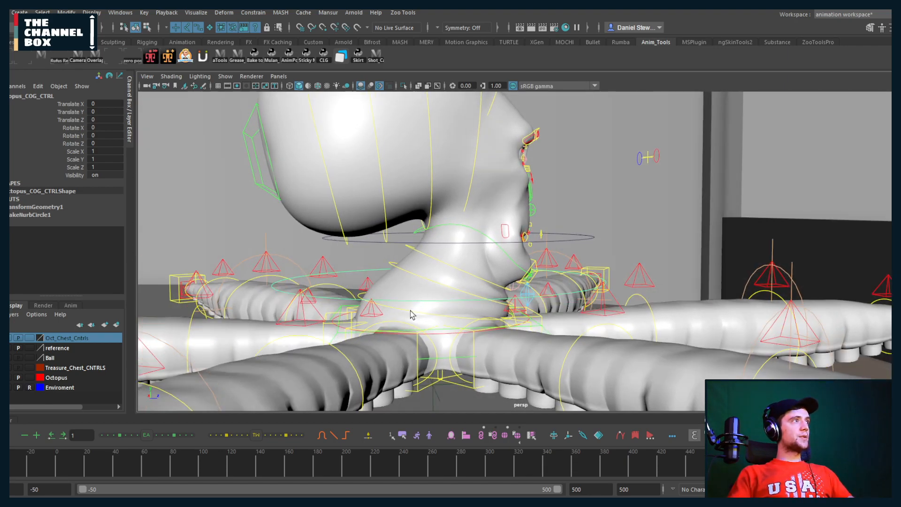
{"action": "left_click", "coordinate": [412, 315]}
{"action": "left_click", "coordinate": [422, 303]}
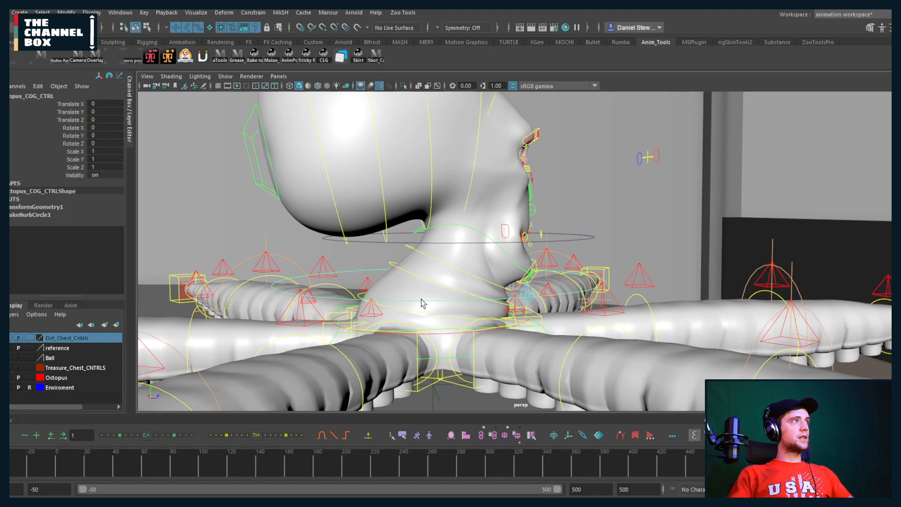
{"action": "left_click", "coordinate": [438, 281]}
{"action": "left_click_drag", "start_coordinate": [444, 278], "coordinate": [479, 316], "text": "alt"}
{"action": "left_click", "coordinate": [465, 249]}
{"action": "left_click", "coordinate": [449, 282]}
{"action": "left_click", "coordinate": [444, 286]}
{"action": "left_click", "coordinate": [469, 322]}
{"action": "left_click_drag", "start_coordinate": [207, 465], "coordinate": [57, 471]}
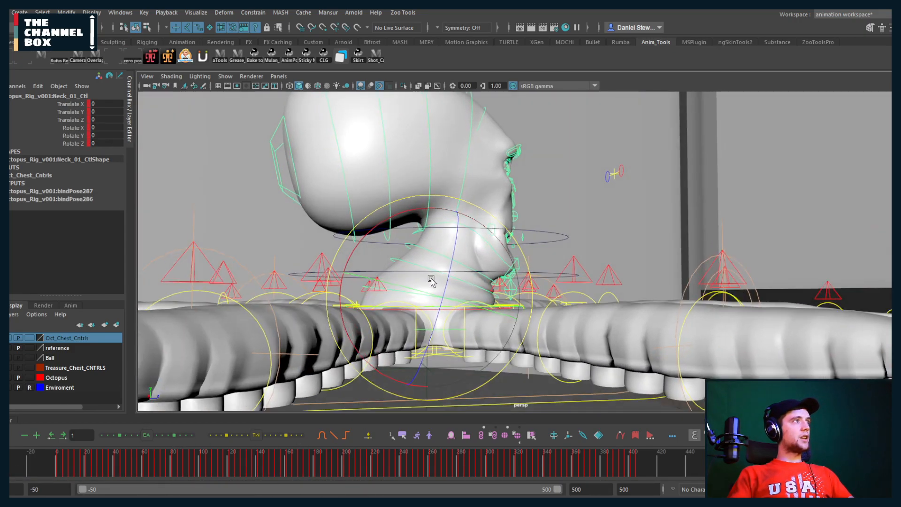
{"action": "left_click_drag", "start_coordinate": [431, 280], "coordinate": [457, 325], "text": "alt"}
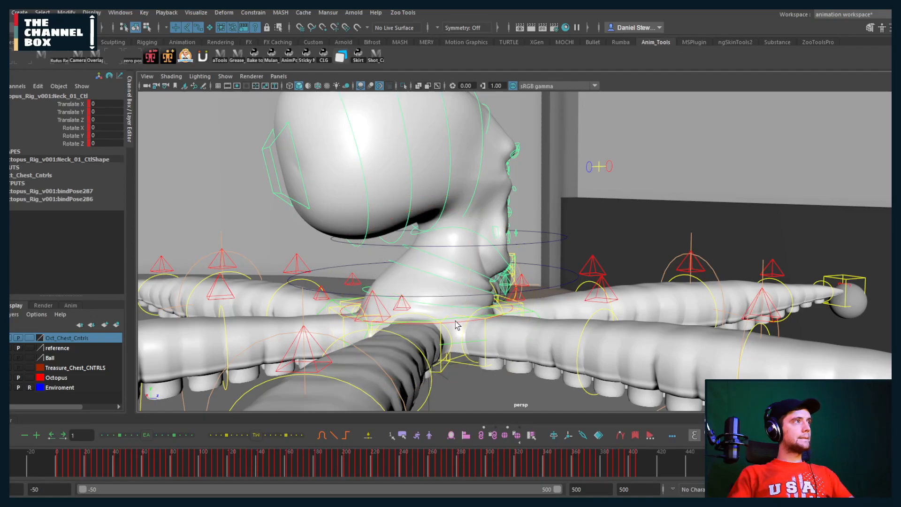
Select the rig's Hips control and review its animation back to the default pose.
{"action": "left_click", "coordinate": [456, 321]}
{"action": "left_click_drag", "start_coordinate": [390, 464], "coordinate": [9, 461]}
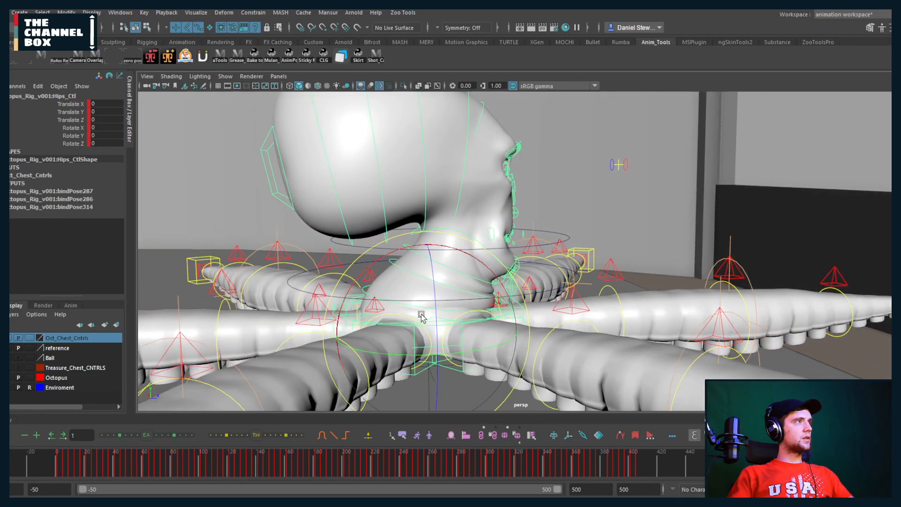
{"action": "right_click_drag", "start_coordinate": [417, 314], "coordinate": [465, 313], "text": "alt"}
{"action": "left_click_drag", "start_coordinate": [464, 312], "coordinate": [454, 308], "text": "alt"}
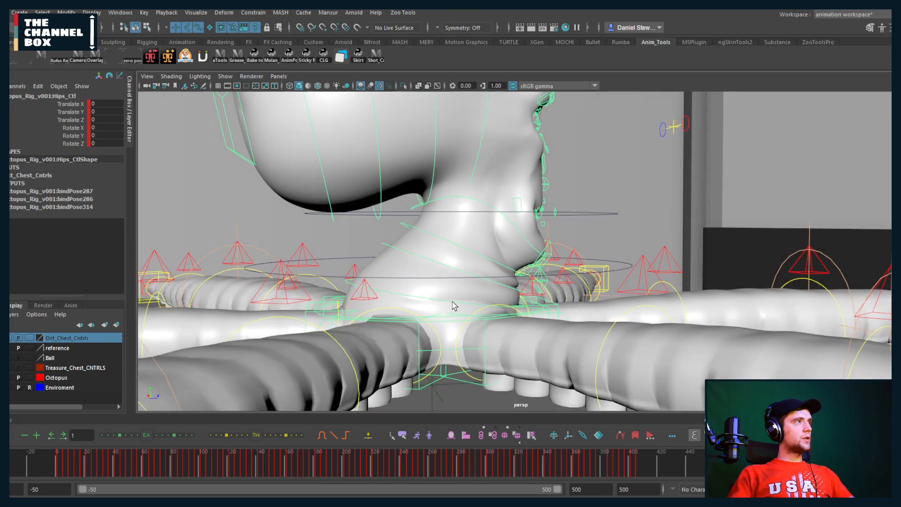
Try rotating the octopus's neck controls one at a time, and undo each rotation.
{"action": "left_click", "coordinate": [465, 303]}
{"action": "key", "text": "e"}
{"action": "left_click_drag", "start_coordinate": [469, 267], "coordinate": [477, 239]}
{"action": "key", "text": "ctrl+z"}
{"action": "left_click", "coordinate": [492, 211]}
{"action": "key", "text": "e"}
{"action": "key", "text": "ctrl+z"}
{"action": "key", "text": "q"}
Create a polygon cube and match its transformations to the Neck_01 control.
{"action": "left_click", "coordinate": [20, 11]}
{"action": "mouse_move", "coordinate": [94, 47]}
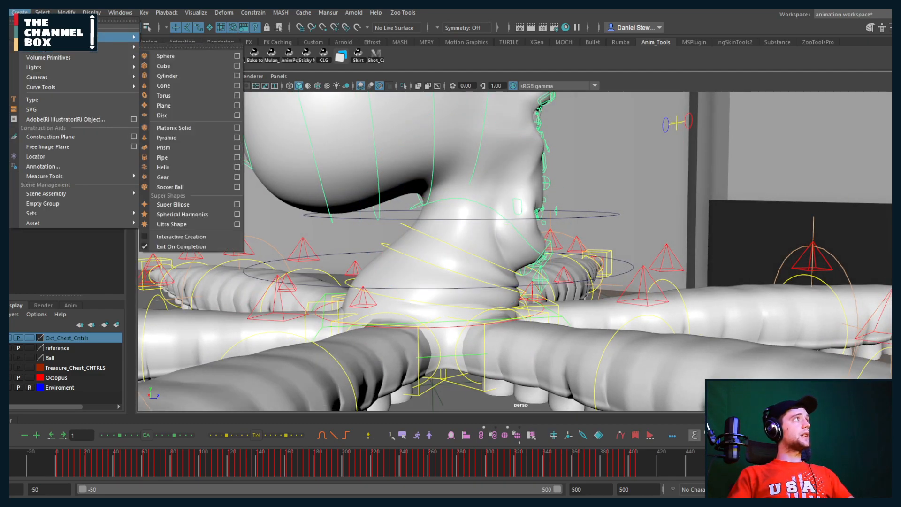
{"action": "left_click", "coordinate": [179, 70]}
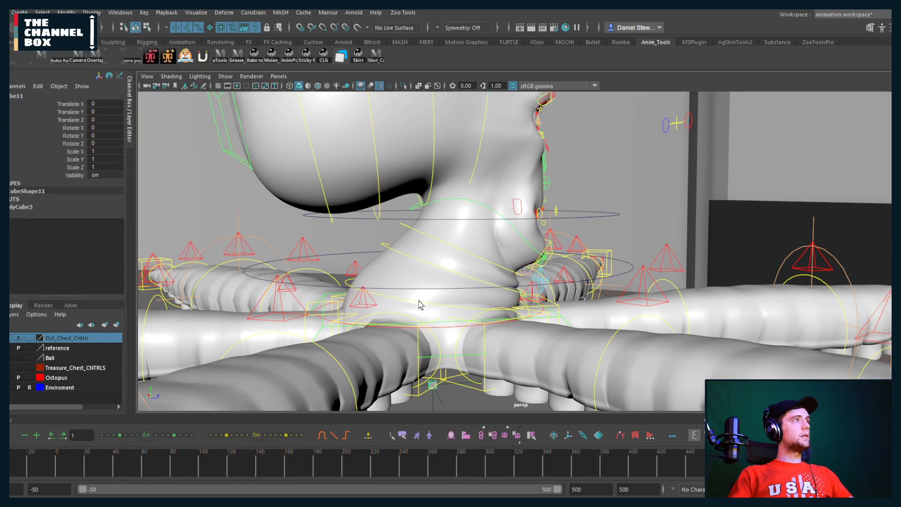
{"action": "left_click", "coordinate": [417, 302]}
{"action": "left_click", "coordinate": [66, 12]}
{"action": "mouse_move", "coordinate": [106, 70]}
{"action": "left_click", "coordinate": [194, 78]}
Scale the cube into a flat slab around the neck base, about 25.576 in X and Z and 4.401 in Y.
{"action": "left_click", "coordinate": [444, 303], "text": "ctrl"}
{"action": "key", "text": "r"}
{"action": "left_click_drag", "start_coordinate": [437, 293], "coordinate": [537, 306]}
{"action": "left_click_drag", "start_coordinate": [537, 306], "coordinate": [484, 296], "text": "alt"}
{"action": "left_click_drag", "start_coordinate": [528, 315], "coordinate": [554, 324]}
{"action": "left_click_drag", "start_coordinate": [497, 317], "coordinate": [518, 293], "text": "alt"}
{"action": "left_click_drag", "start_coordinate": [457, 207], "coordinate": [455, 261]}
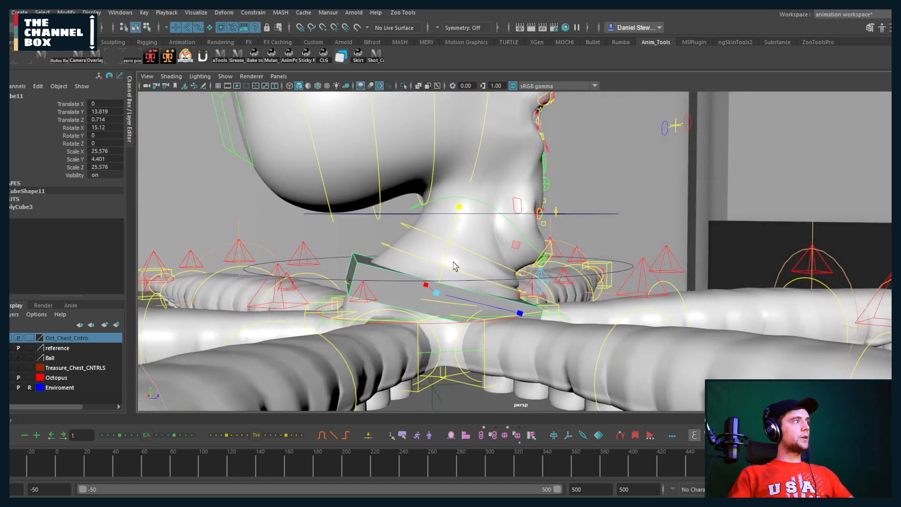
Align the cube to the Neck_01 control at every animation key across the whole timeline.
{"action": "left_click", "coordinate": [446, 302]}
{"action": "left_click", "coordinate": [480, 436]}
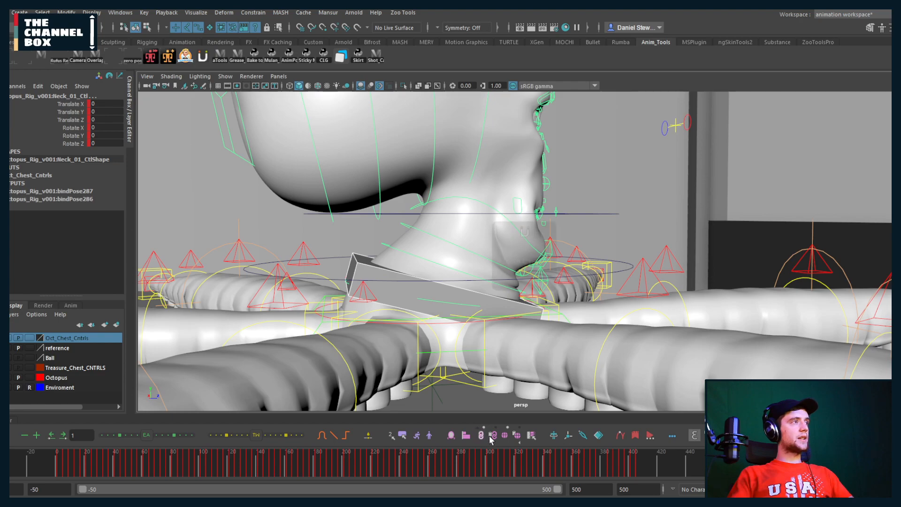
{"action": "right_click", "coordinate": [493, 435]}
{"action": "left_click", "coordinate": [522, 459]}
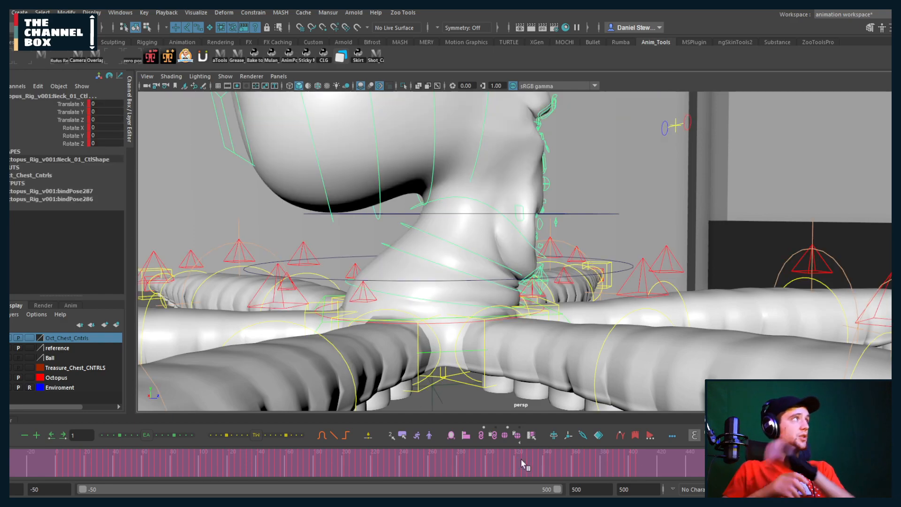
Open the Outliner and dock it alongside the Channel Box at a narrow width.
{"action": "left_click", "coordinate": [121, 13]}
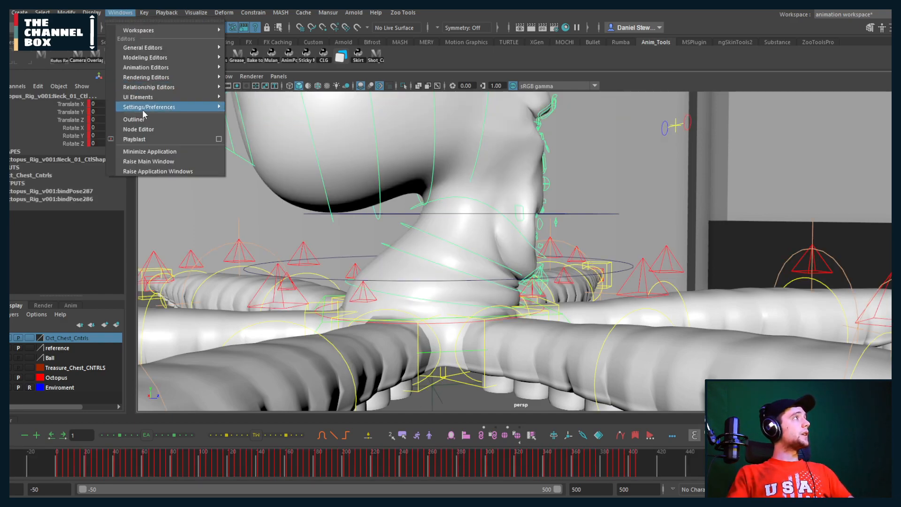
{"action": "left_click", "coordinate": [147, 136]}
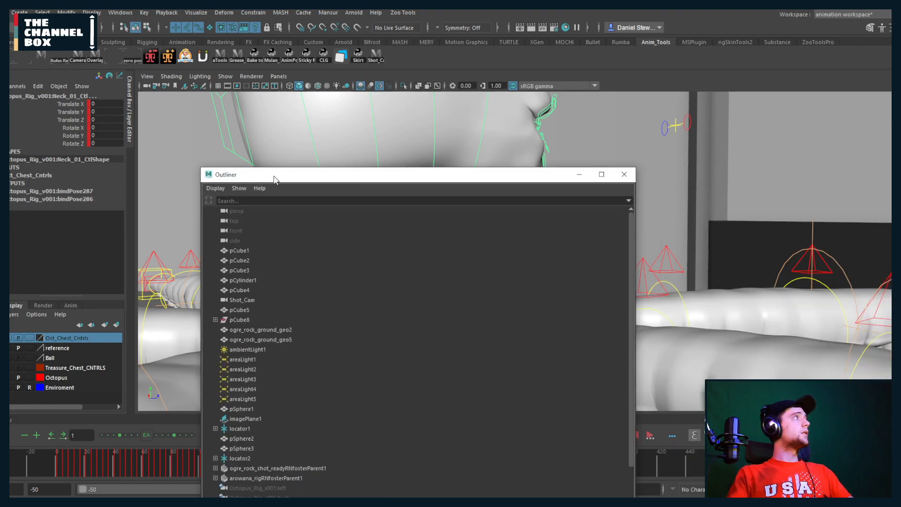
{"action": "left_click_drag", "start_coordinate": [274, 177], "coordinate": [126, 168]}
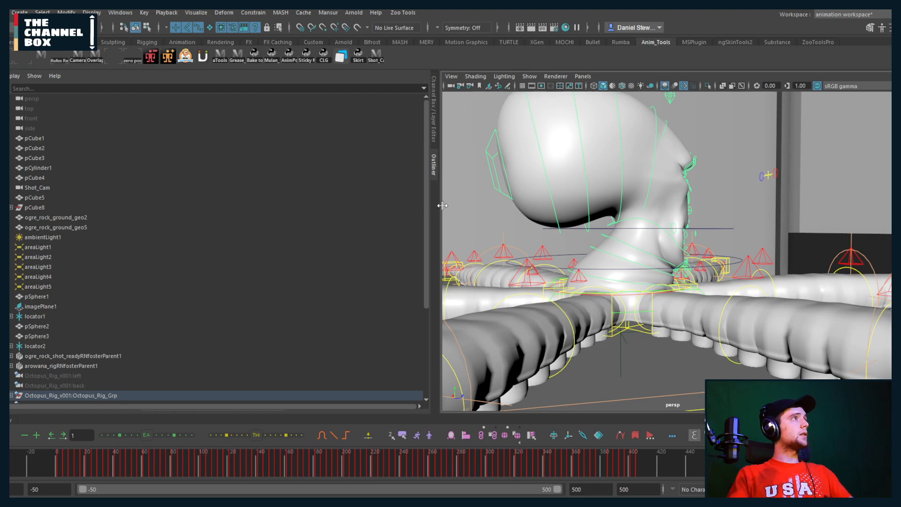
{"action": "left_click_drag", "start_coordinate": [289, 218], "coordinate": [126, 221]}
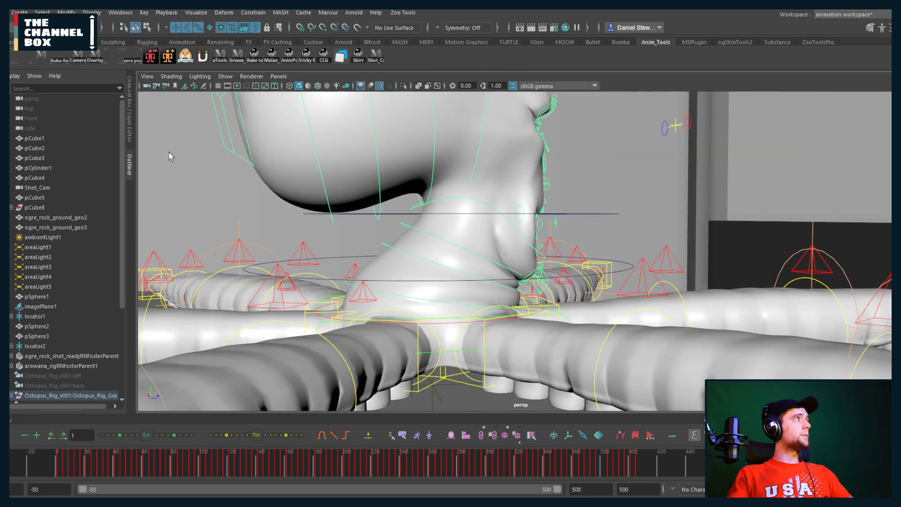
{"action": "left_click", "coordinate": [130, 125]}
{"action": "left_click", "coordinate": [129, 161]}
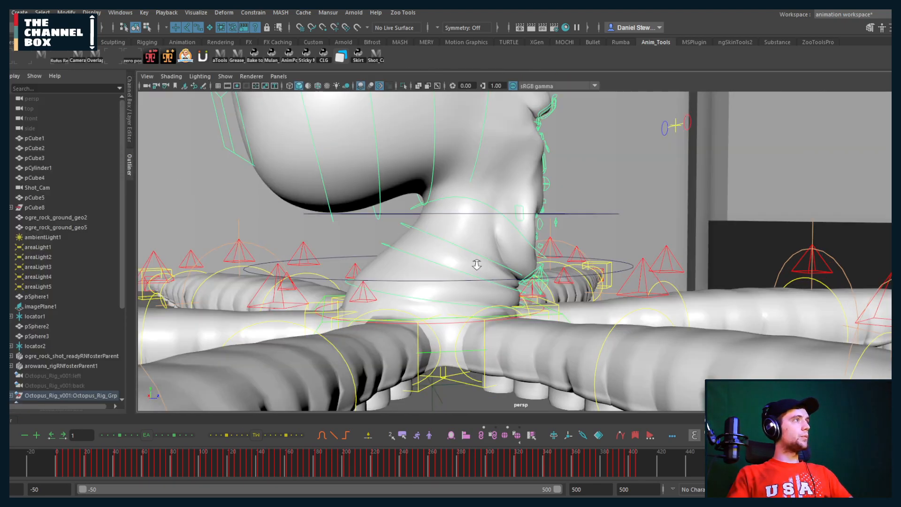
Return to the default pose before the animation and select the flat cube around the neck base.
{"action": "scroll", "coordinate": [418, 252], "scroll_direction": "down", "scroll_amount": 5}
{"action": "scroll", "coordinate": [421, 253], "scroll_direction": "up", "scroll_amount": 6}
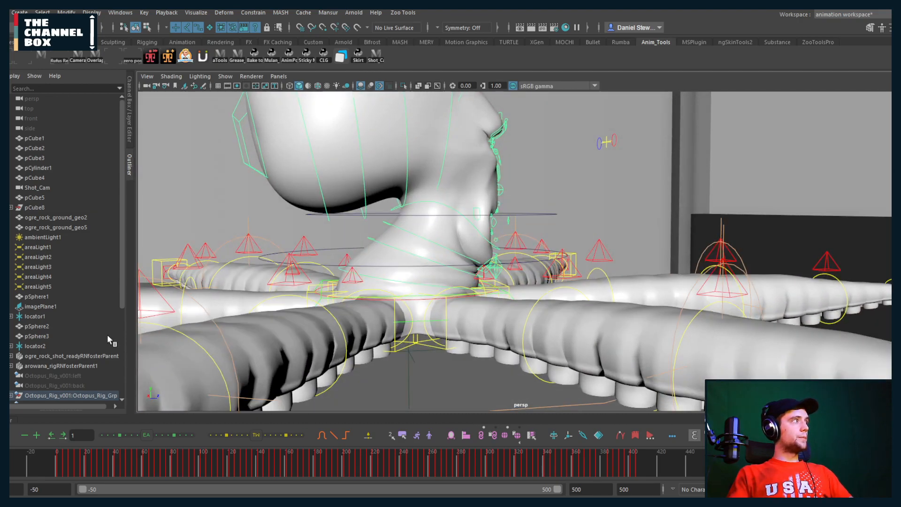
{"action": "mouse_move", "coordinate": [453, 316]}
{"action": "left_mouse_down", "text": "alt"}
{"action": "mouse_move", "coordinate": [448, 300]}
{"action": "mouse_move", "coordinate": [441, 347]}
{"action": "mouse_move", "coordinate": [436, 322]}
{"action": "left_mouse_up", "text": "alt"}
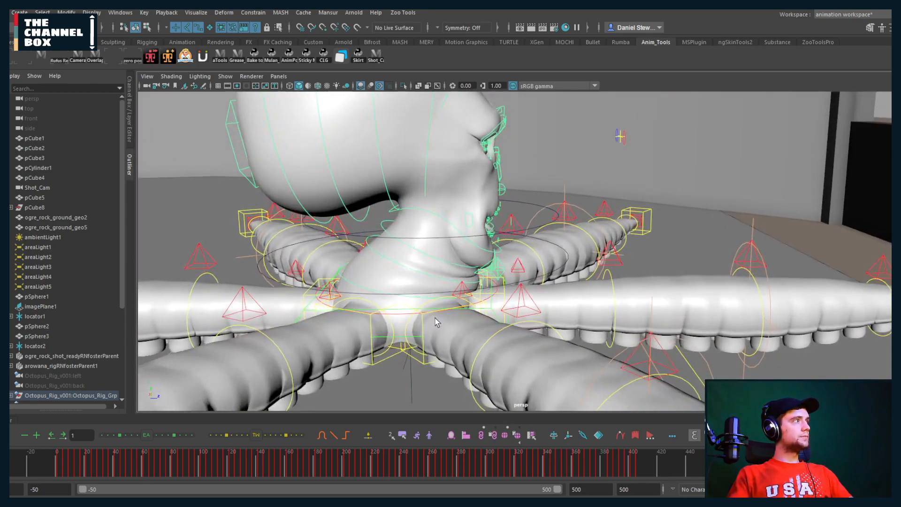
{"action": "mouse_move", "coordinate": [10, 463]}
{"action": "left_mouse_down"}
{"action": "mouse_move", "coordinate": [108, 462]}
{"action": "mouse_move", "coordinate": [11, 462]}
{"action": "left_mouse_up"}
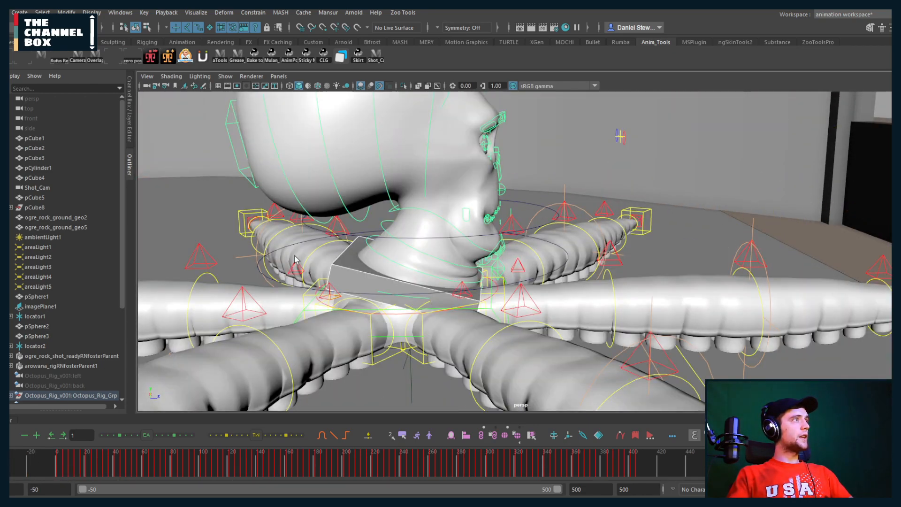
{"action": "left_click", "coordinate": [345, 271]}
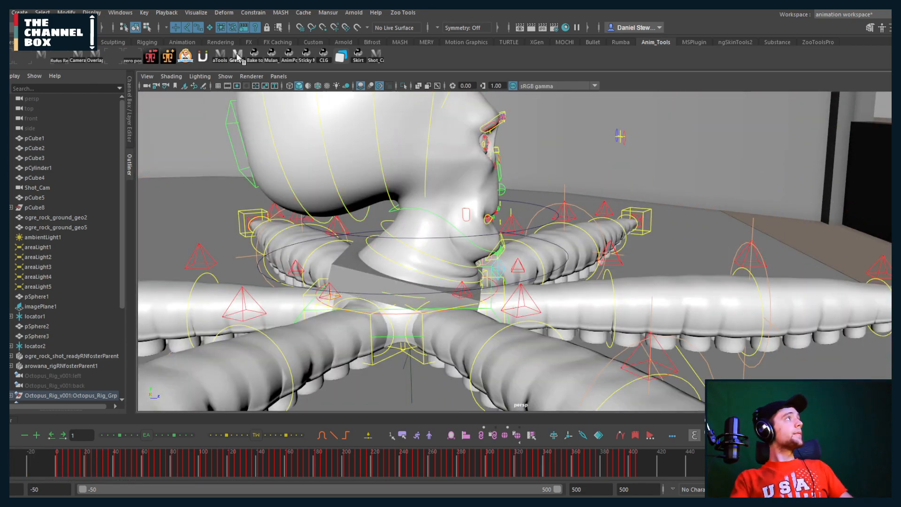
{"action": "left_click", "coordinate": [351, 275]}
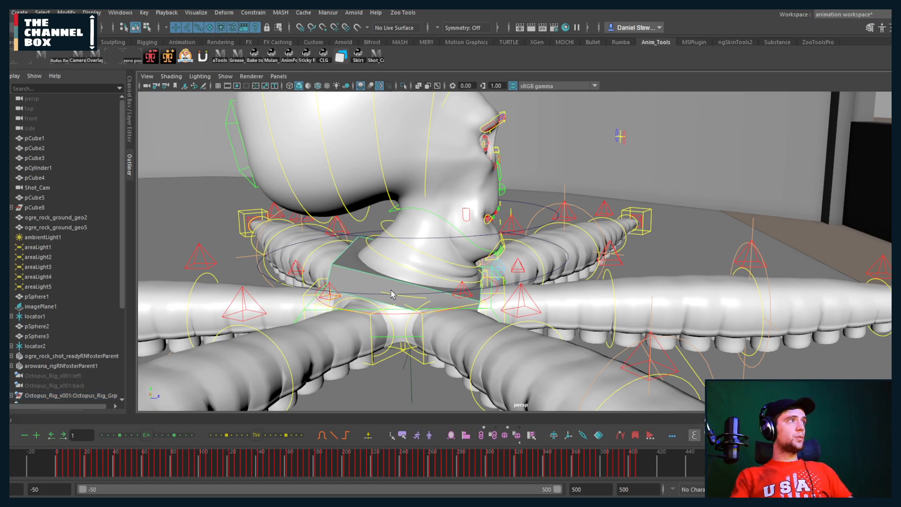
{"action": "left_click_drag", "start_coordinate": [393, 293], "coordinate": [404, 292], "text": "alt"}
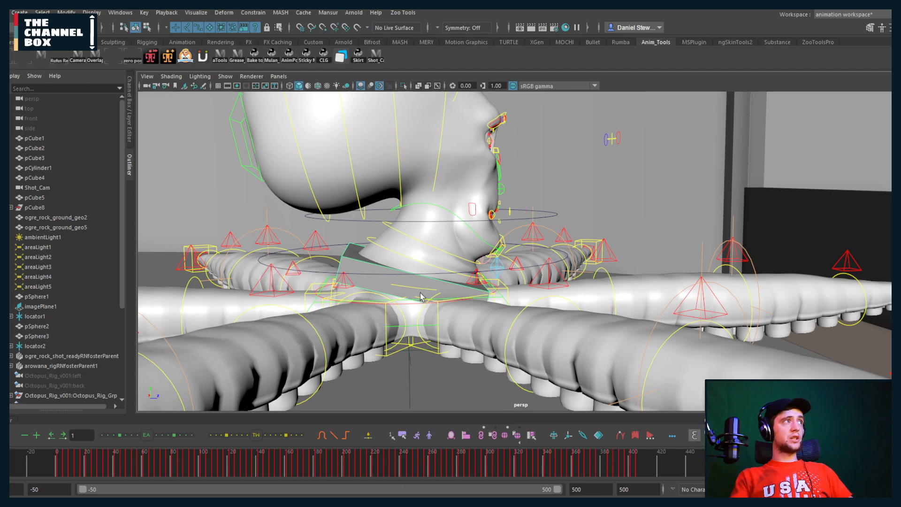
{"action": "left_click", "coordinate": [358, 255]}
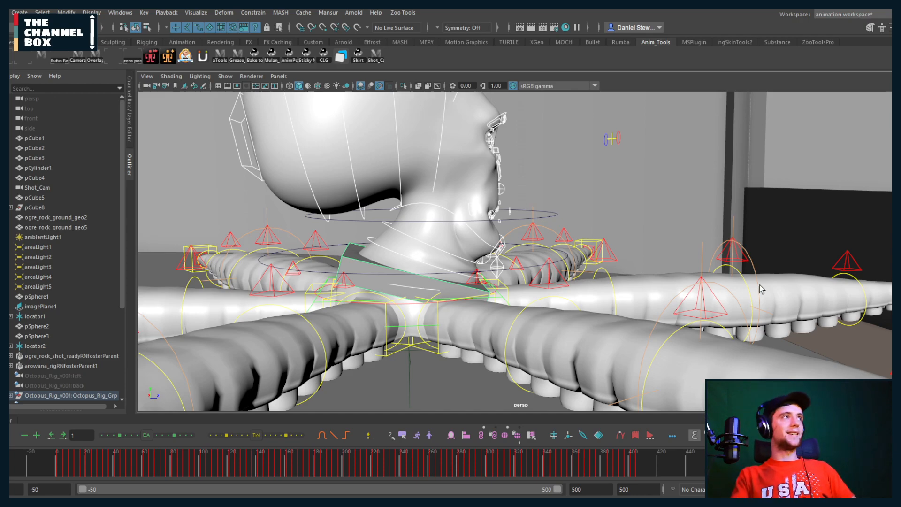
{"action": "middle_click_drag", "start_coordinate": [463, 277], "coordinate": [466, 277], "text": "alt"}
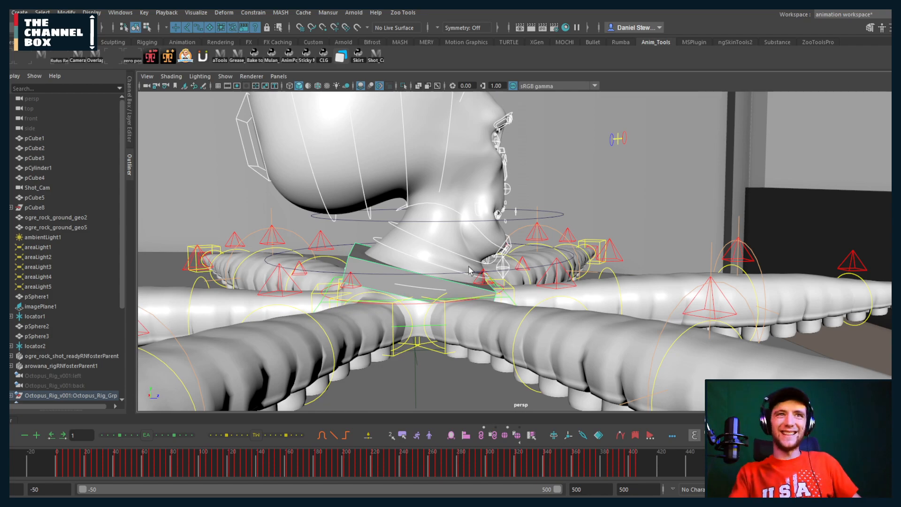
{"action": "left_click_drag", "start_coordinate": [424, 277], "coordinate": [406, 287], "text": "alt"}
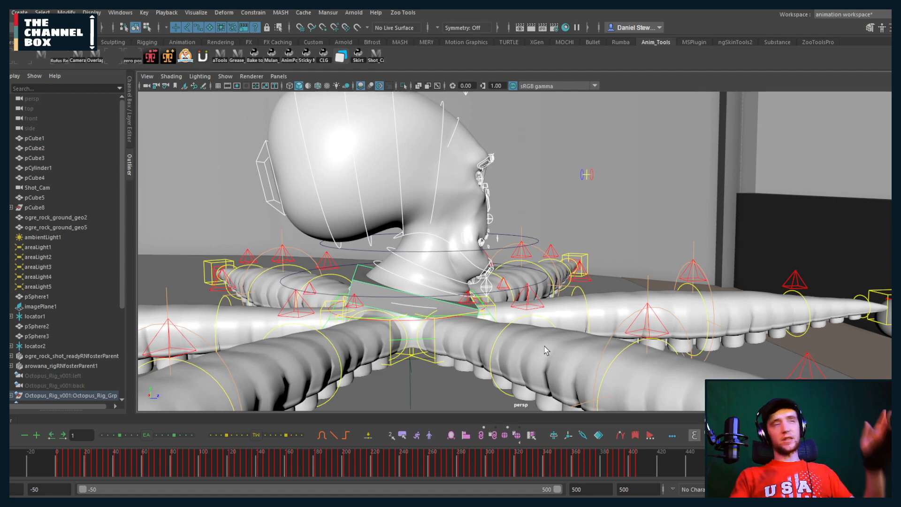
{"action": "left_click_drag", "start_coordinate": [395, 288], "coordinate": [383, 288], "text": "alt"}
{"action": "left_click", "coordinate": [377, 283]}
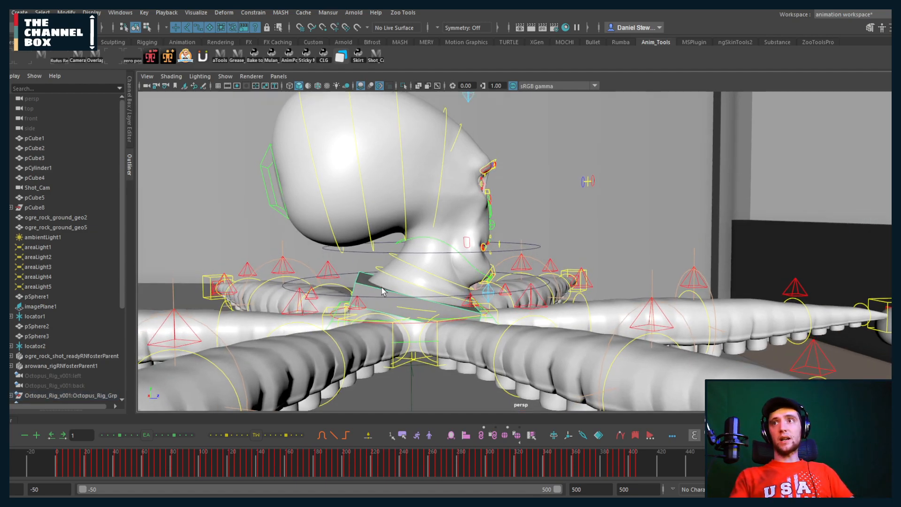
Review the octopus animation up to frame 235 to check how the cube follows the neck.
{"action": "right_click_drag", "start_coordinate": [383, 288], "coordinate": [440, 291], "text": "alt"}
{"action": "left_click_drag", "start_coordinate": [157, 462], "coordinate": [321, 464]}
{"action": "right_click_drag", "start_coordinate": [511, 238], "coordinate": [465, 273], "text": "alt"}
{"action": "left_click_drag", "start_coordinate": [465, 274], "coordinate": [467, 215], "text": "alt"}
{"action": "key", "text": "alt+v"}
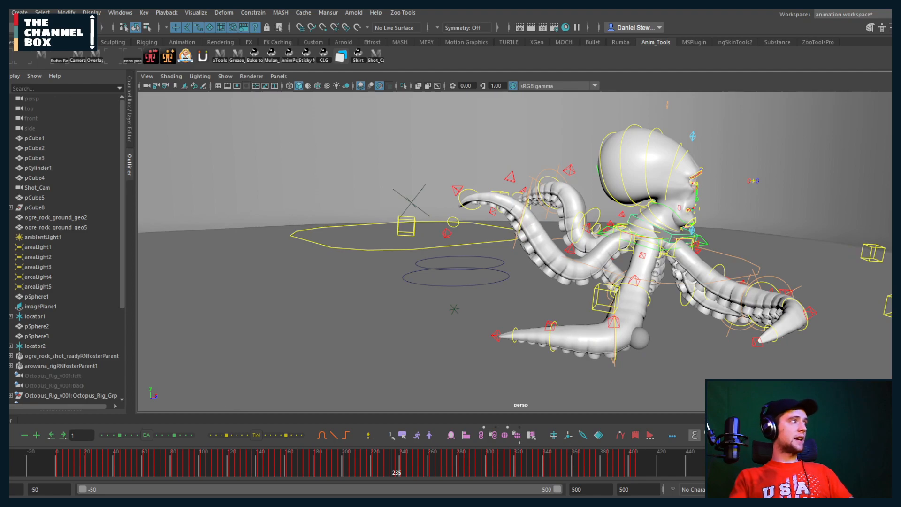
Show the cube's curves in the Graph Editor and set all of their keys to stepped tangents.
{"action": "left_click_drag", "start_coordinate": [426, 415], "coordinate": [426, 342]}
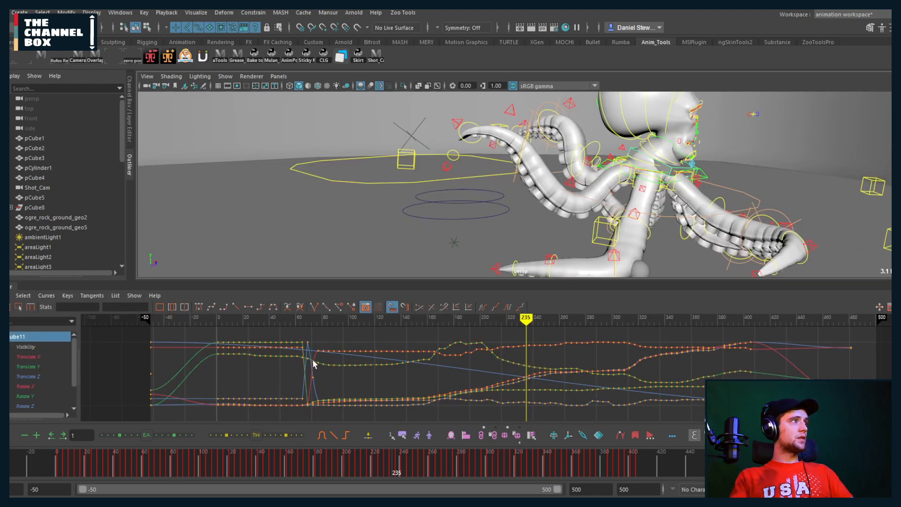
{"action": "scroll", "coordinate": [313, 364], "scroll_direction": "down", "scroll_amount": 4}
{"action": "left_click_drag", "start_coordinate": [416, 467], "coordinate": [96, 465]}
{"action": "left_click_drag", "start_coordinate": [254, 335], "coordinate": [723, 420]}
{"action": "left_click", "coordinate": [262, 308]}
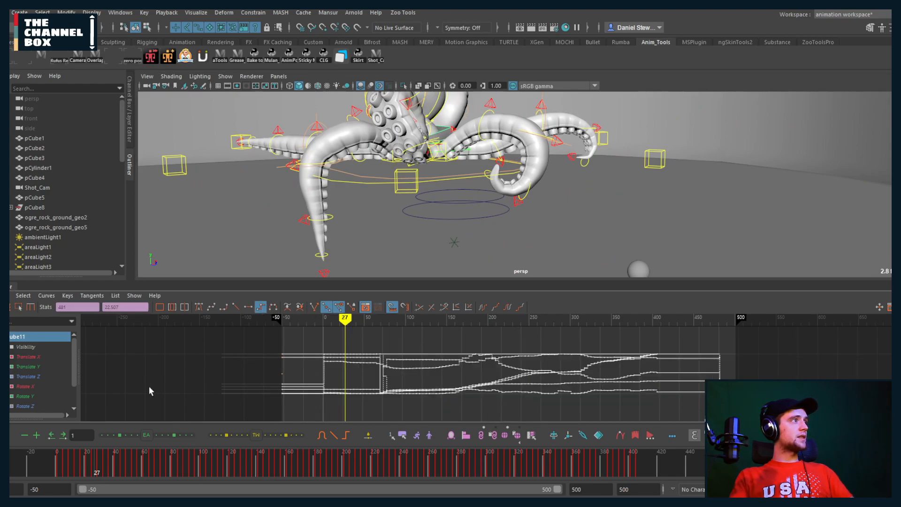
{"action": "left_click", "coordinate": [150, 389]}
Play back the stepped cube animation, and return to frame -50 with the Graph Editor hidden.
{"action": "left_click", "coordinate": [65, 468]}
{"action": "key", "text": "alt+v"}
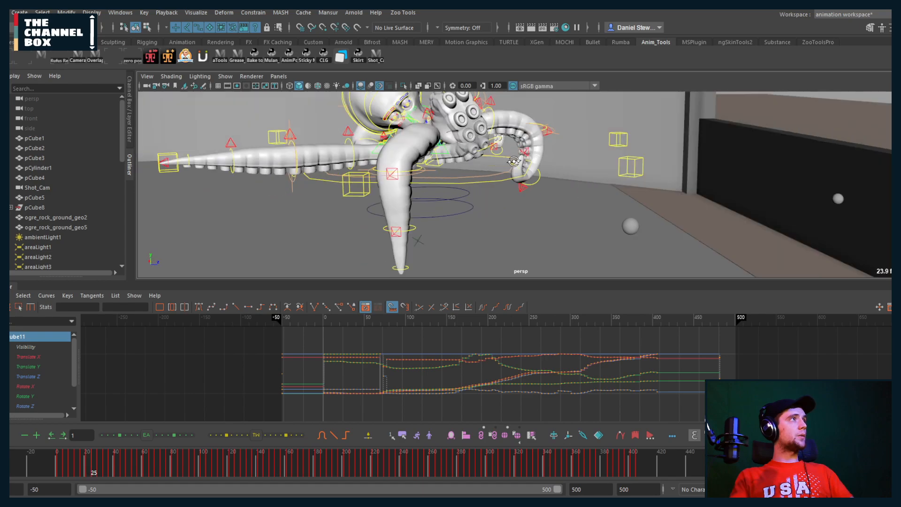
{"action": "key", "text": "alt+shift+v"}
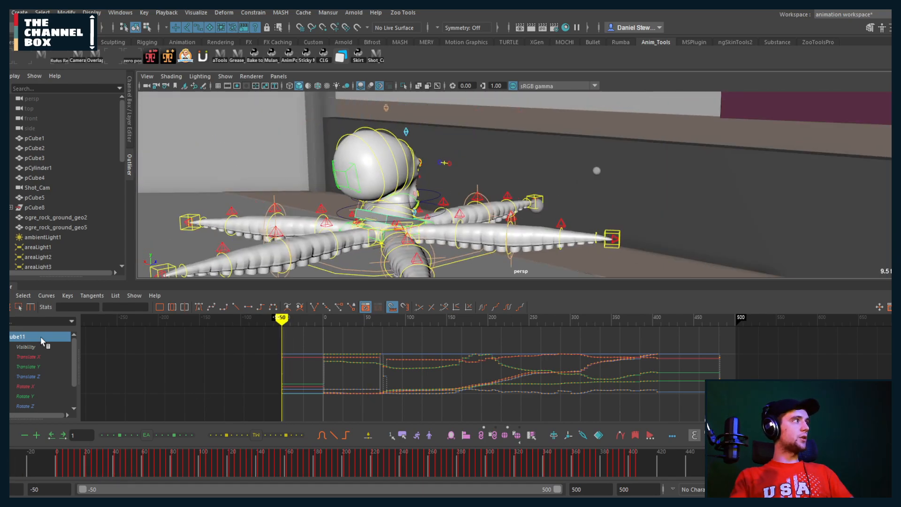
{"action": "left_click", "coordinate": [10, 287]}
Rename the baked cube as Hip_Anim_Bake in the Outliner.
{"action": "left_click_drag", "start_coordinate": [368, 256], "coordinate": [328, 246], "text": "alt"}
{"action": "right_click_drag", "start_coordinate": [329, 246], "coordinate": [338, 262], "text": "alt"}
{"action": "scroll", "coordinate": [40, 286], "scroll_direction": "down", "scroll_amount": 3}
{"action": "double_click", "coordinate": [35, 366]}
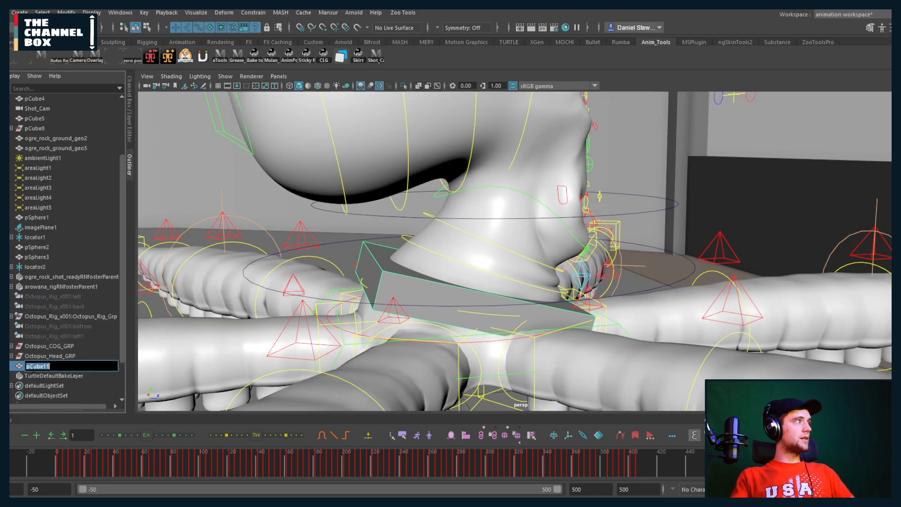
{"action": "type", "text": "Hip_Anim"}
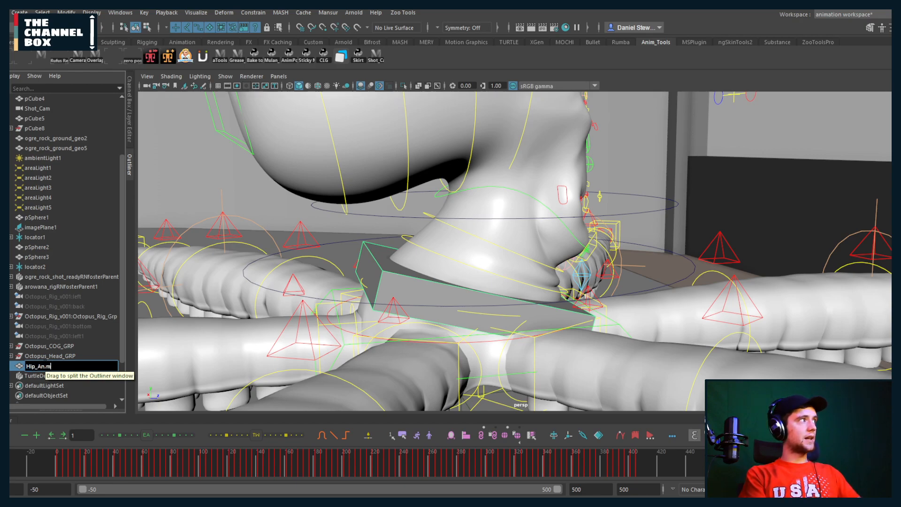
{"action": "type", "text": "_Bake"}
{"action": "key", "text": "Return"}
Duplicate the Hip_Anim_Bake cube and match the copy's translation and rotation to the control at the top of the neck.
{"action": "left_click_drag", "start_coordinate": [474, 277], "coordinate": [454, 263], "text": "alt"}
{"action": "key", "text": "ctrl+d"}
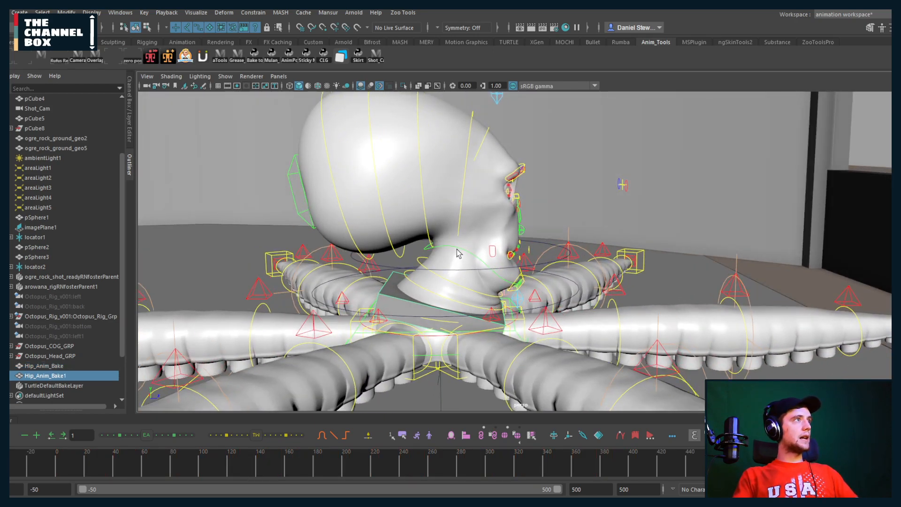
{"action": "left_click", "coordinate": [459, 252]}
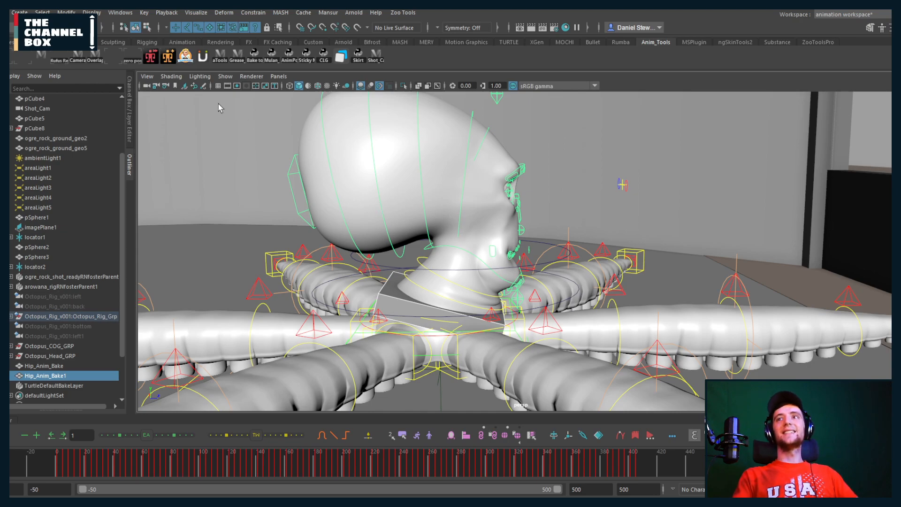
{"action": "left_click", "coordinate": [67, 13]}
{"action": "mouse_move", "coordinate": [117, 69]}
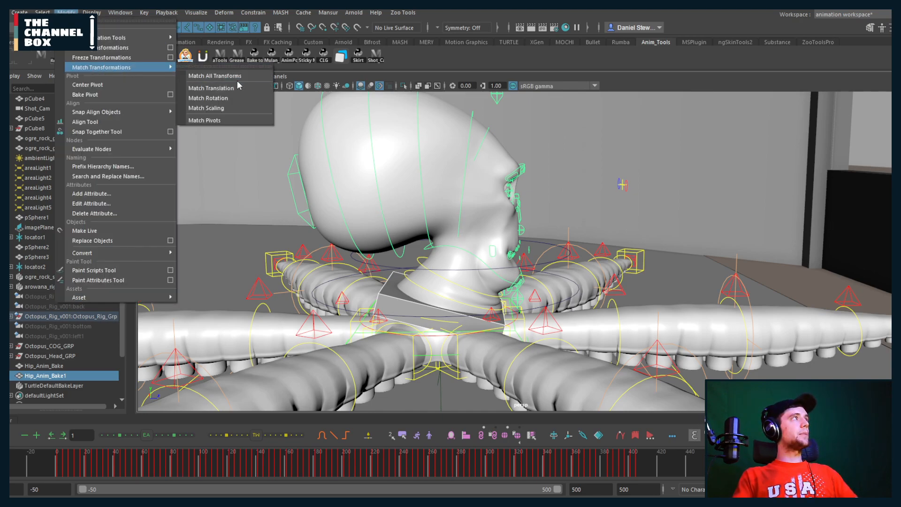
{"action": "left_click", "coordinate": [221, 86]}
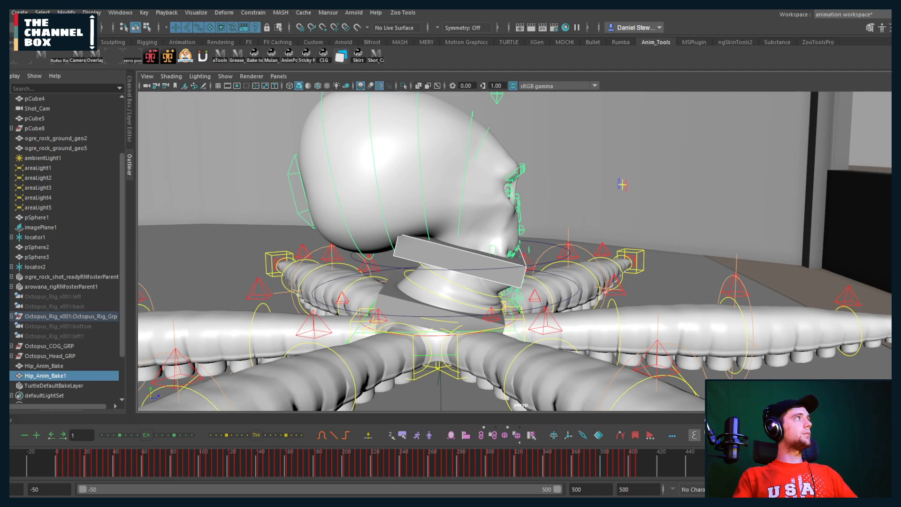
{"action": "left_click", "coordinate": [66, 13]}
{"action": "mouse_move", "coordinate": [117, 68]}
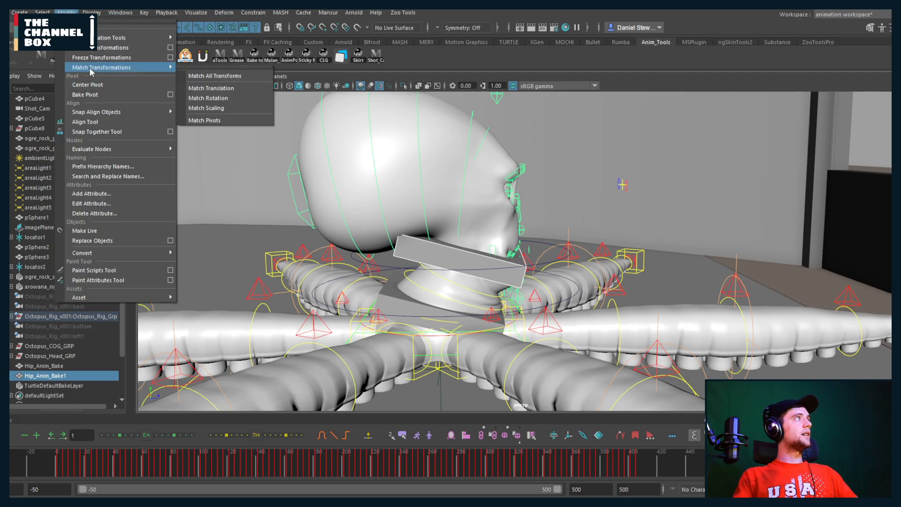
{"action": "left_click", "coordinate": [221, 98]}
Scale down the duplicated cube at the top of the neck and rename it Head_Anim_Bake.
{"action": "left_click_drag", "start_coordinate": [449, 175], "coordinate": [427, 171], "text": "alt"}
{"action": "left_click", "coordinate": [423, 242]}
{"action": "left_click_drag", "start_coordinate": [459, 254], "coordinate": [494, 272]}
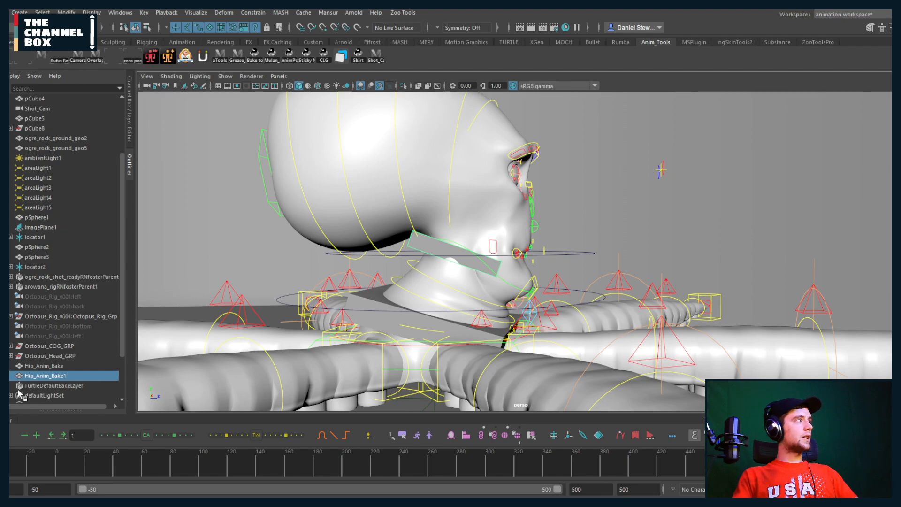
{"action": "double_click", "coordinate": [39, 376]}
{"action": "type", "text": "Head_Anim"}
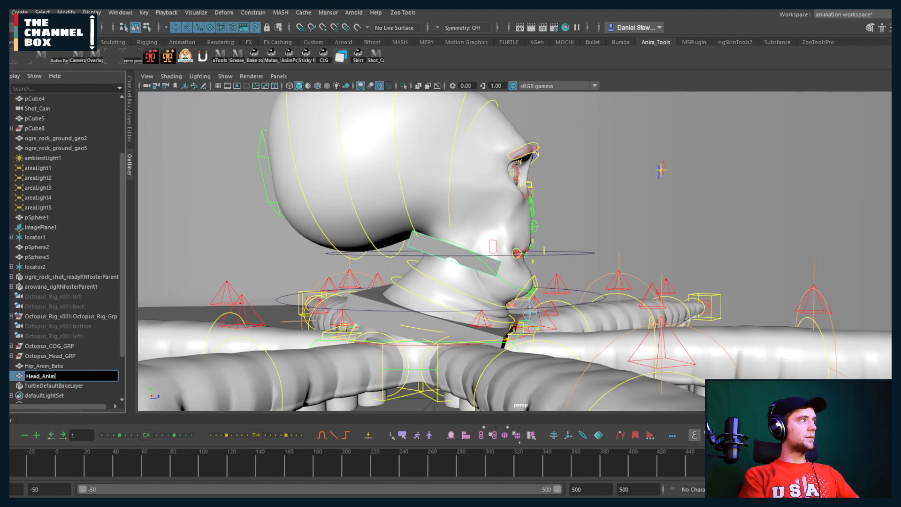
{"action": "type", "text": "_Bake"}
{"action": "key", "text": "Return"}
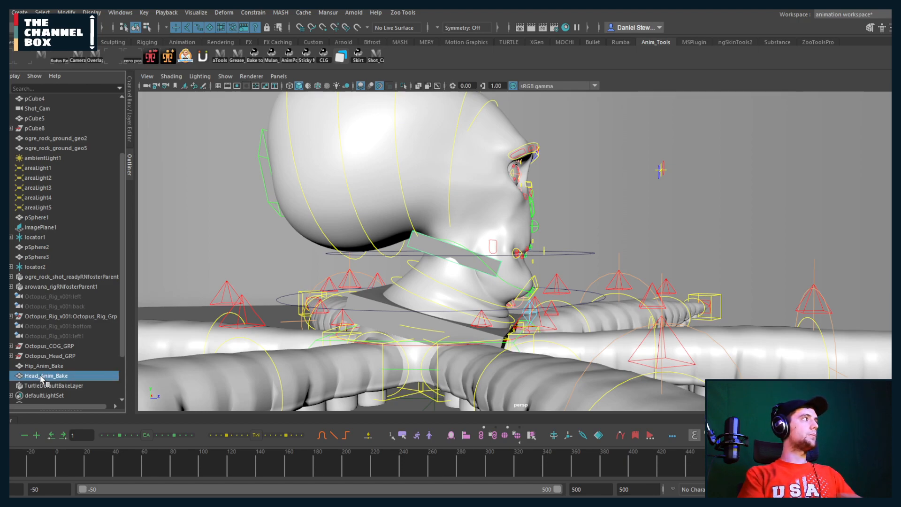
Transfer the animation of the control at the top of the neck onto the Head_Anim_Bake cube.
{"action": "left_click", "coordinate": [494, 287]}
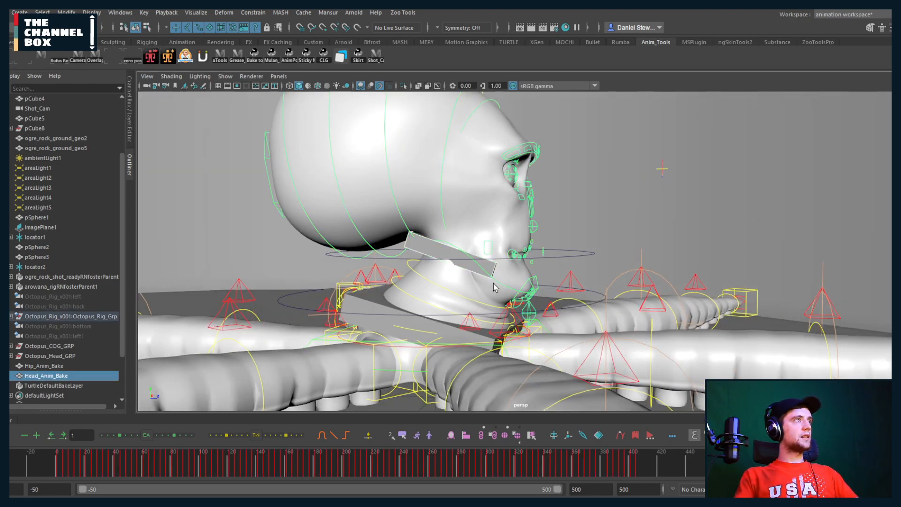
{"action": "left_click", "coordinate": [479, 437]}
{"action": "right_click", "coordinate": [492, 435]}
{"action": "left_click", "coordinate": [508, 454]}
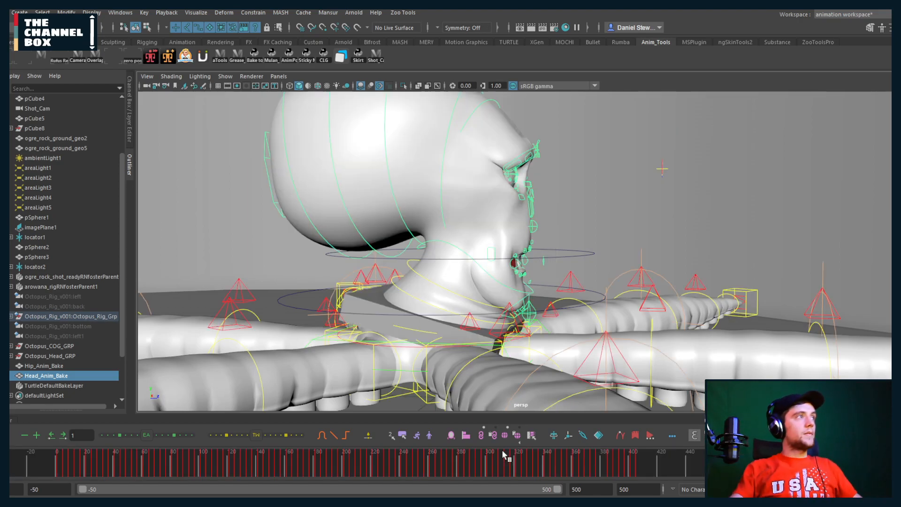
Play back the animation to check the Head_Anim_Bake cube, and return to frame -50.
{"action": "left_click_drag", "start_coordinate": [553, 261], "coordinate": [437, 269], "text": "alt"}
{"action": "left_click", "coordinate": [460, 256]}
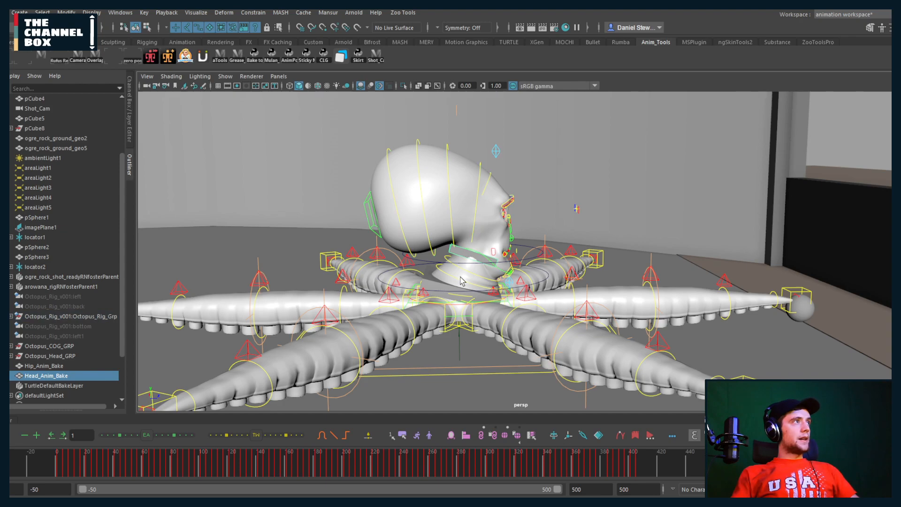
{"action": "key", "text": "alt+v"}
{"action": "key", "text": "alt+v"}
{"action": "left_click_drag", "start_coordinate": [18, 465], "coordinate": [1, 463]}
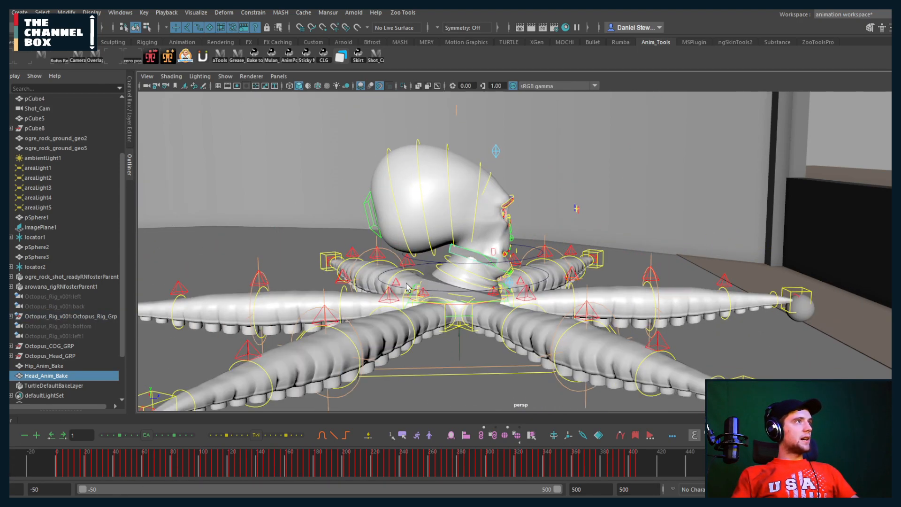
Select both bake cubes and set all of their keys to stepped tangents in the Graph Editor.
{"action": "left_click", "coordinate": [431, 283], "text": "shift"}
{"action": "left_click", "coordinate": [17, 421]}
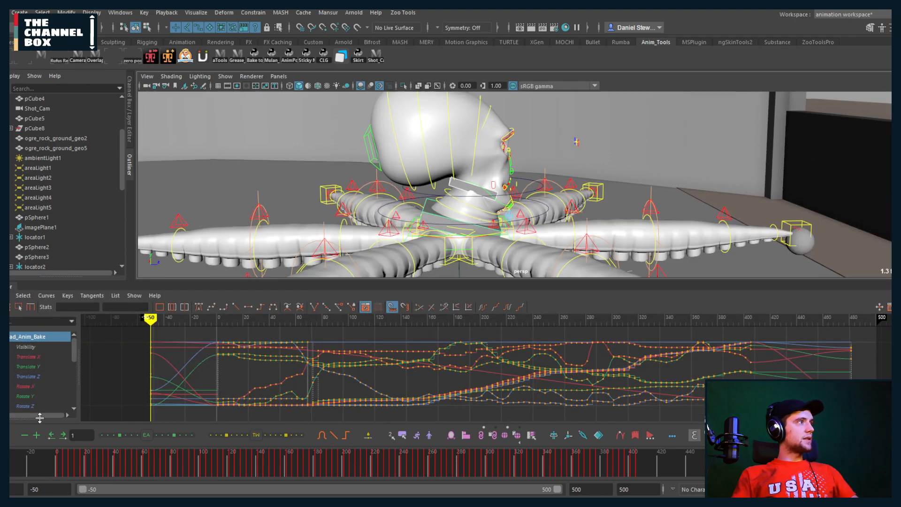
{"action": "scroll", "coordinate": [233, 372], "scroll_direction": "up", "scroll_amount": 1}
{"action": "scroll", "coordinate": [182, 356], "scroll_direction": "down", "scroll_amount": 3}
{"action": "left_click_drag", "start_coordinate": [204, 346], "coordinate": [751, 404]}
{"action": "left_click", "coordinate": [165, 375]}
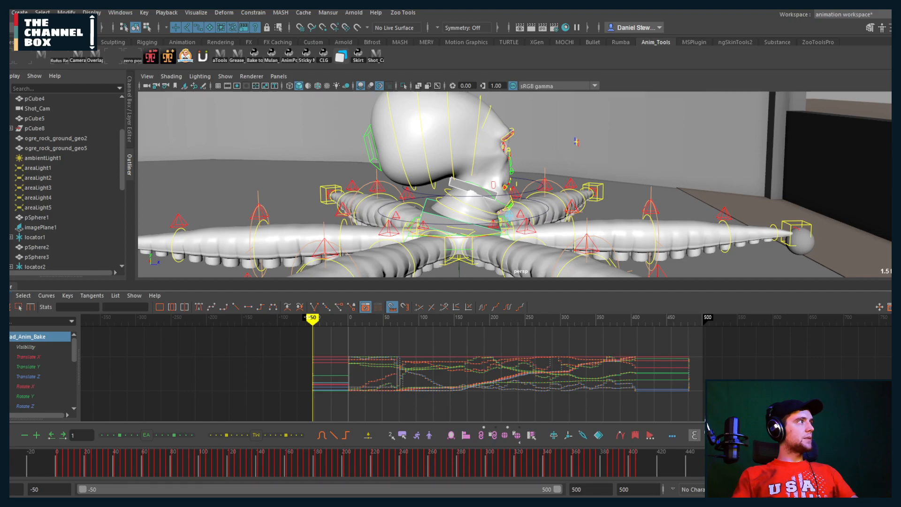
{"action": "left_click", "coordinate": [14, 287]}
Play back the animation with both stepped cubes from several angles, and return to frame -50.
{"action": "middle_click_drag", "start_coordinate": [500, 273], "coordinate": [463, 278], "text": "alt"}
{"action": "key", "text": "alt+v"}
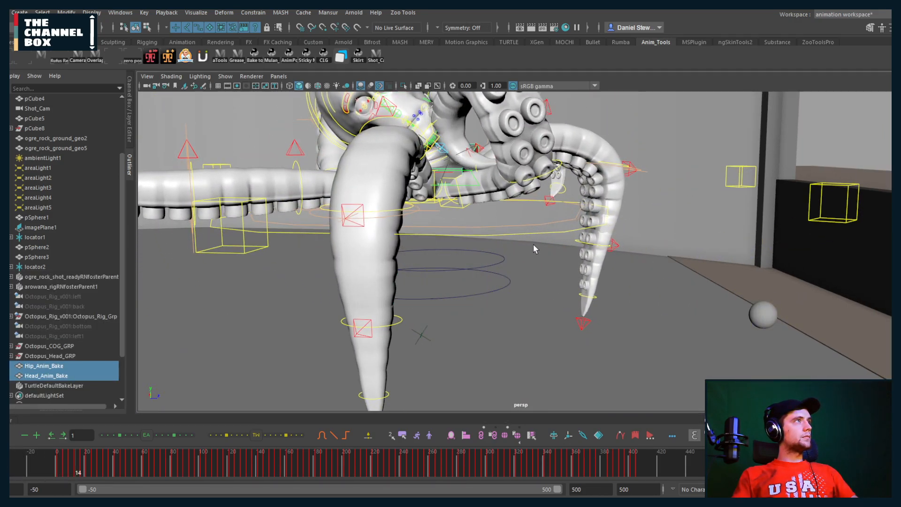
{"action": "left_click_drag", "start_coordinate": [533, 327], "coordinate": [470, 327], "text": "alt"}
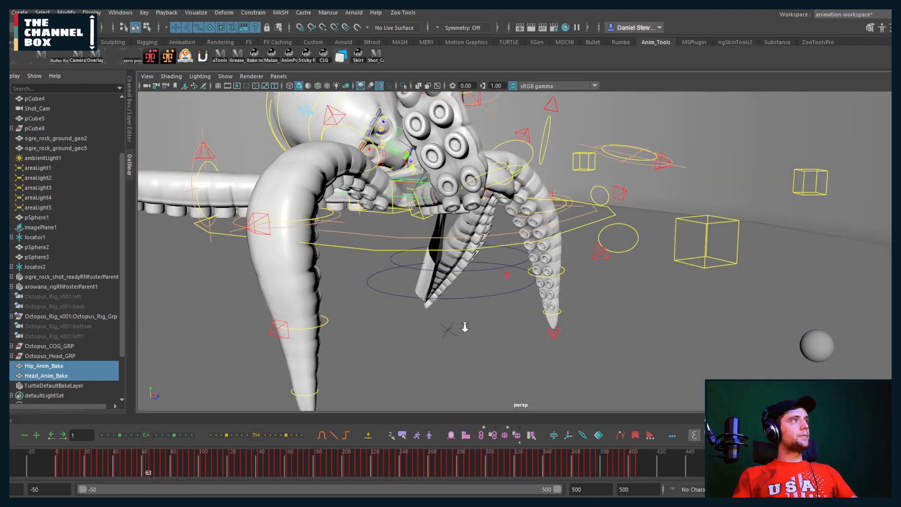
{"action": "right_click_drag", "start_coordinate": [469, 327], "coordinate": [425, 324], "text": "alt"}
{"action": "left_click_drag", "start_coordinate": [425, 323], "coordinate": [402, 315], "text": "alt"}
{"action": "left_click_drag", "start_coordinate": [29, 464], "coordinate": [10, 464]}
{"action": "left_click_drag", "start_coordinate": [449, 284], "coordinate": [591, 296], "text": "alt"}
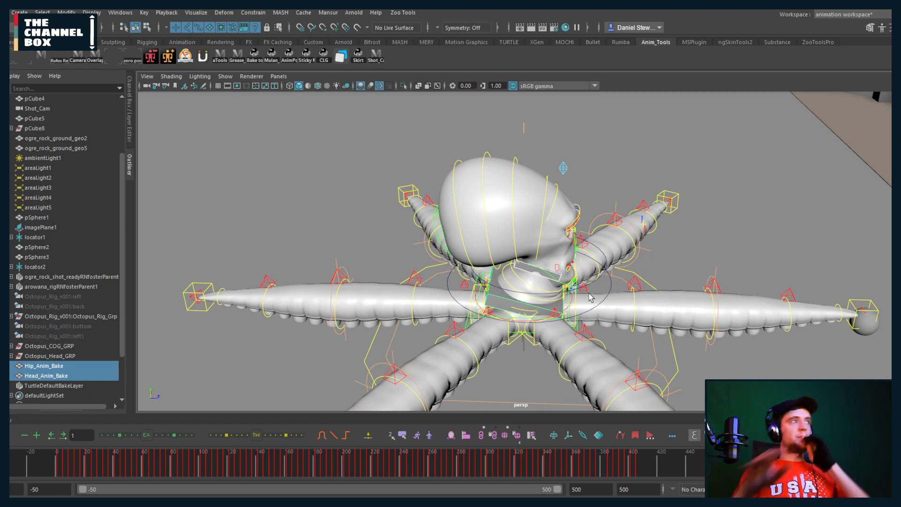
Examine the rig's main control and the custom centre-of-gravity and head circles around the octopus body.
{"action": "left_click", "coordinate": [678, 360]}
{"action": "right_click_drag", "start_coordinate": [709, 358], "coordinate": [535, 347], "text": "alt"}
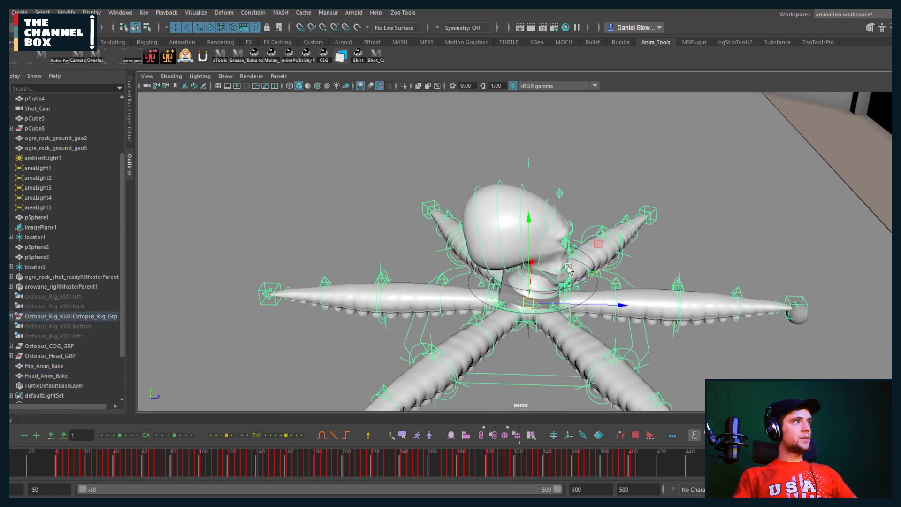
{"action": "left_click_drag", "start_coordinate": [590, 276], "coordinate": [609, 309], "text": "alt"}
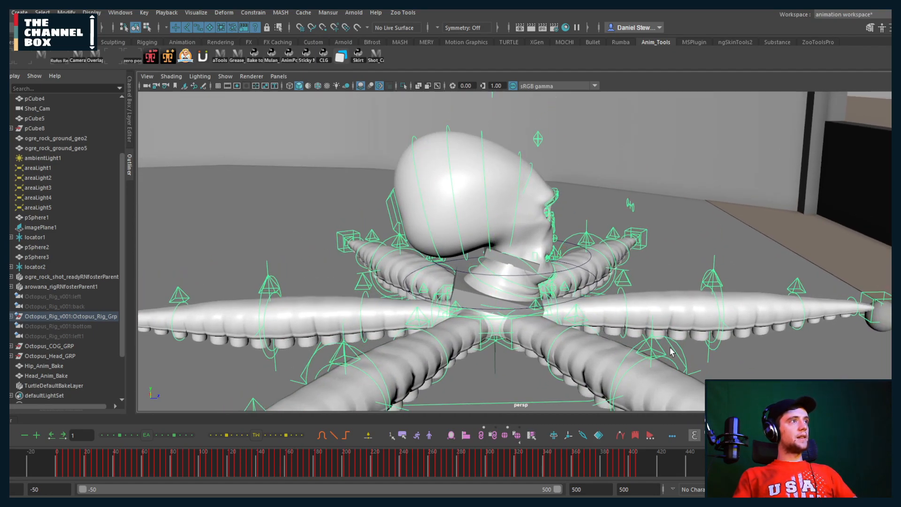
{"action": "left_click_drag", "start_coordinate": [514, 305], "coordinate": [589, 314], "text": "alt"}
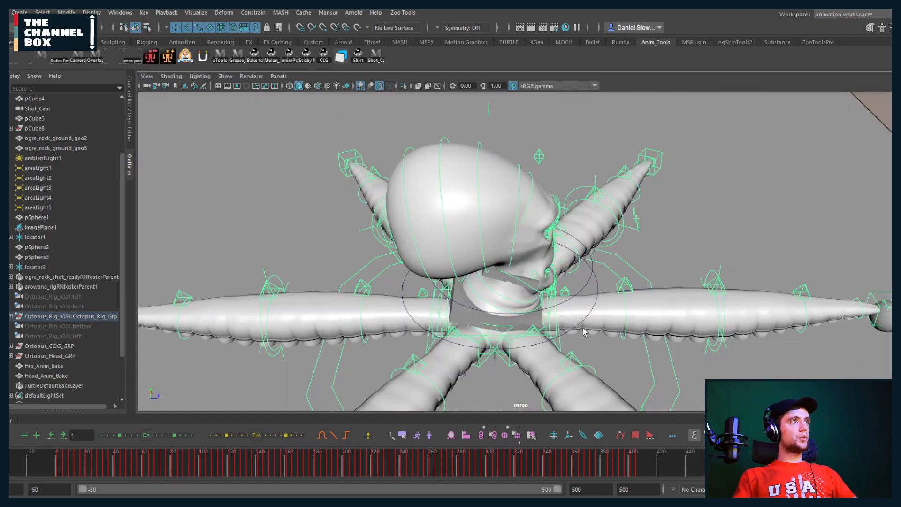
{"action": "left_click", "coordinate": [580, 327]}
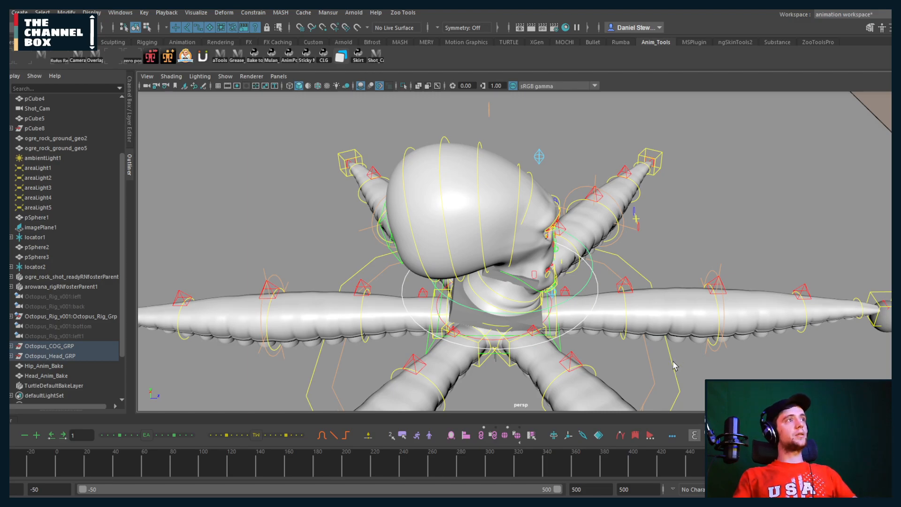
{"action": "key", "text": "Up"}
{"action": "left_click_drag", "start_coordinate": [453, 270], "coordinate": [493, 269], "text": "alt"}
{"action": "right_click_drag", "start_coordinate": [493, 270], "coordinate": [515, 282], "text": "alt"}
{"action": "left_click_drag", "start_coordinate": [515, 283], "coordinate": [486, 291], "text": "alt"}
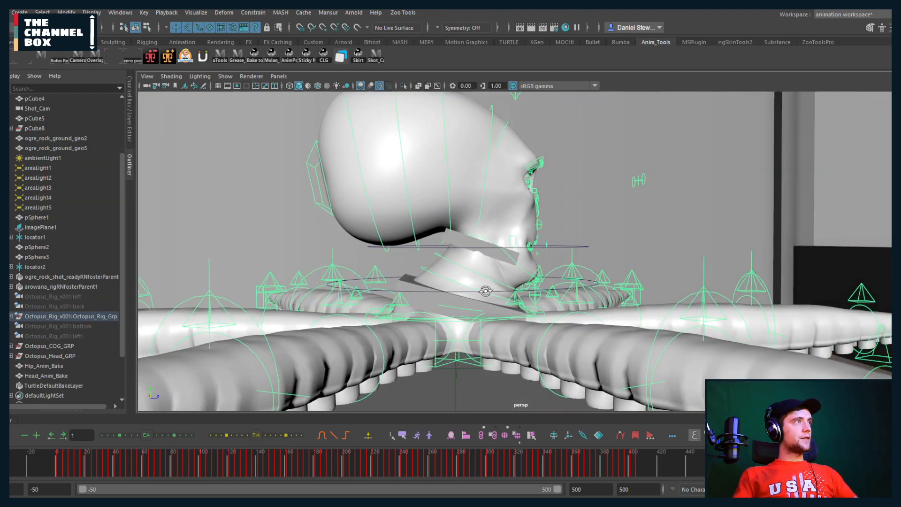
Hide the Hip_Anim_Bake and Head_Anim_Bake cubes.
{"action": "left_click", "coordinate": [408, 285]}
{"action": "left_click", "coordinate": [463, 240], "text": "shift"}
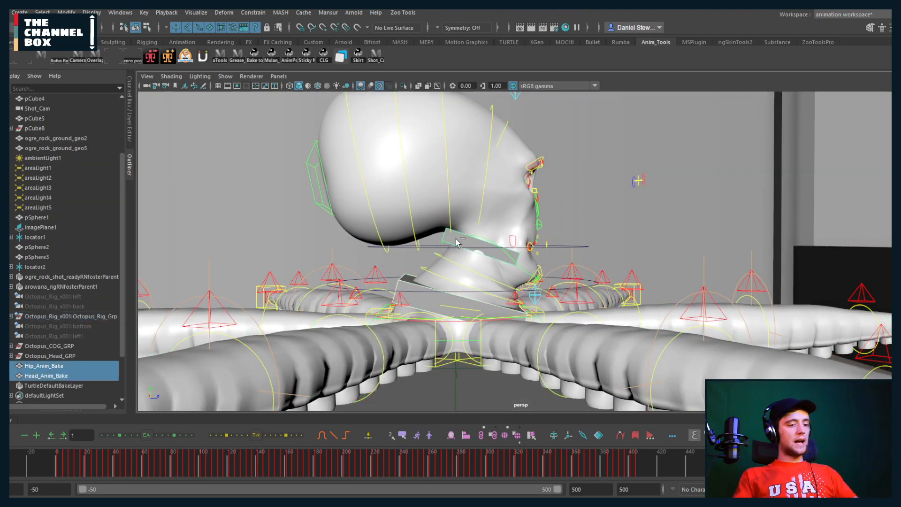
{"action": "key", "text": "ctrl+h"}
{"action": "mouse_move", "coordinate": [451, 281]}
{"action": "left_mouse_down", "text": "alt"}
{"action": "mouse_move", "coordinate": [422, 293]}
{"action": "mouse_move", "coordinate": [460, 295]}
{"action": "mouse_move", "coordinate": [448, 292]}
{"action": "left_mouse_up", "text": "alt"}
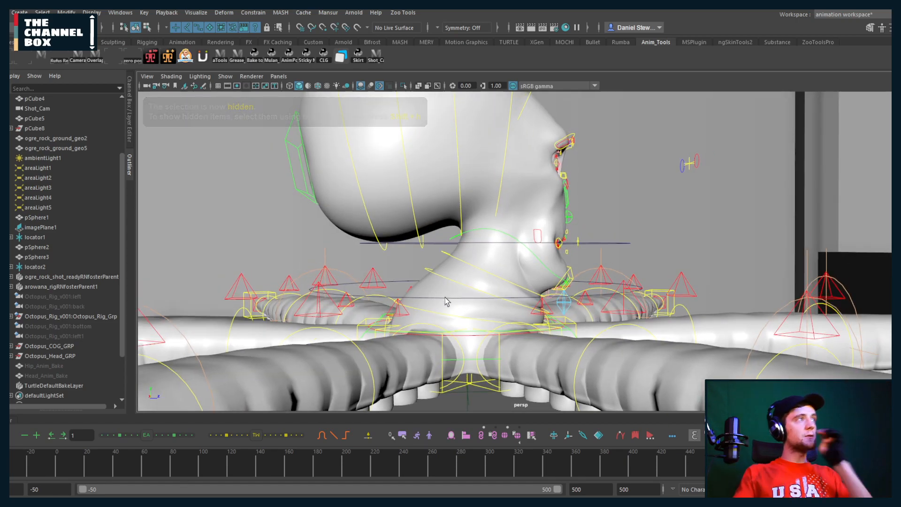
Parent-constrain Neck_02_Ctl to the octopus COG control, and test the constraint by moving the COG control.
{"action": "left_click", "coordinate": [446, 300]}
{"action": "left_click_drag", "start_coordinate": [447, 299], "coordinate": [459, 293], "text": "alt"}
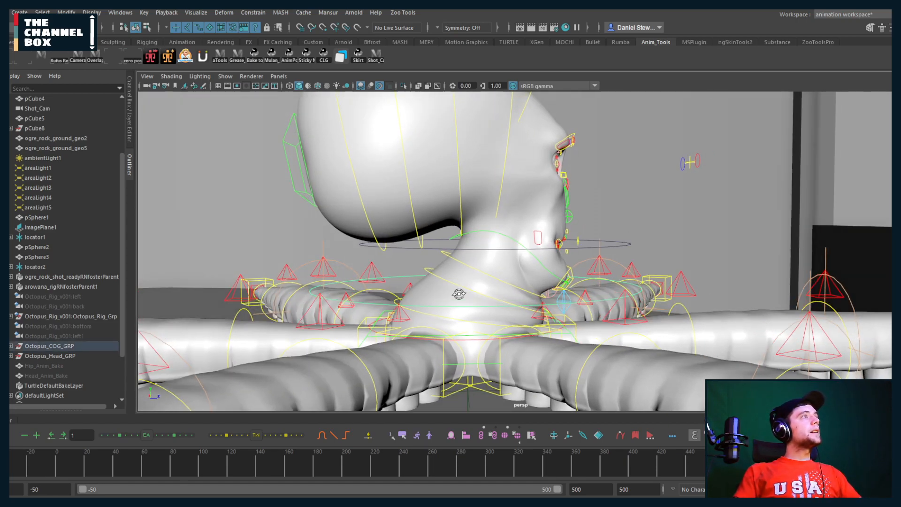
{"action": "left_click", "coordinate": [464, 286], "text": "shift"}
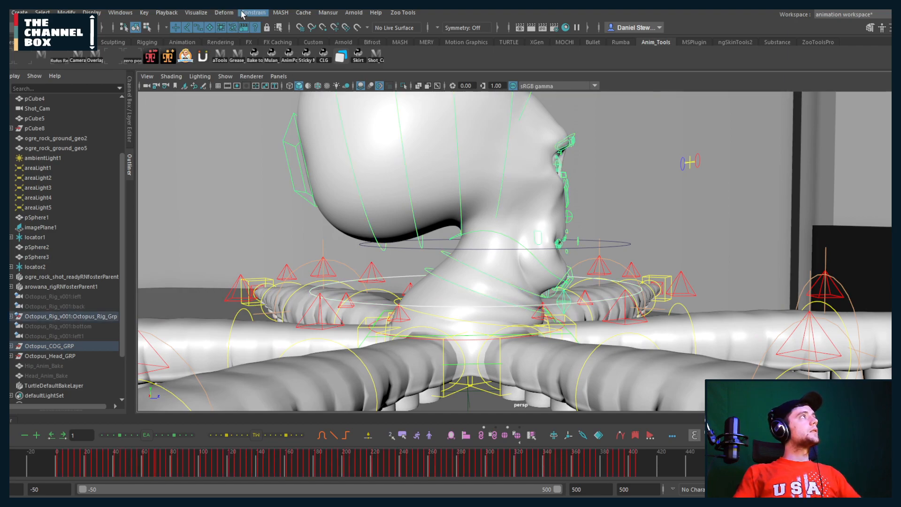
{"action": "left_click", "coordinate": [259, 14]}
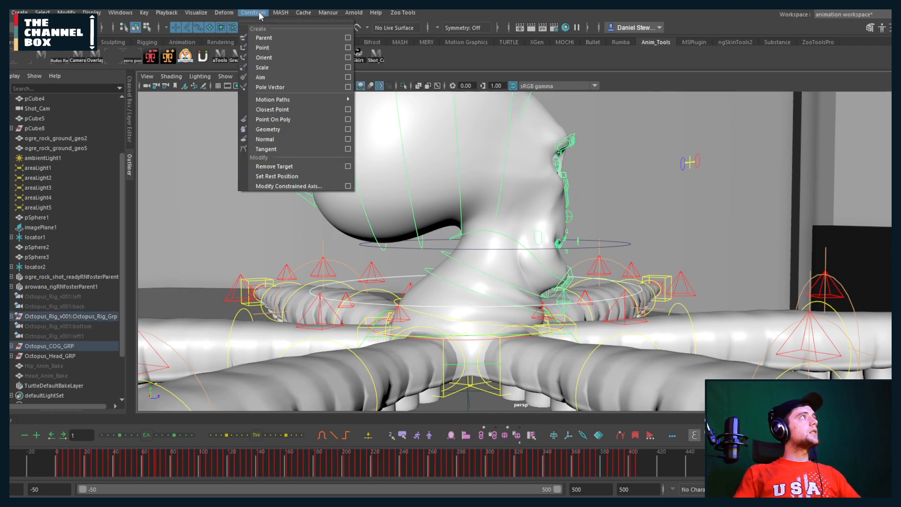
{"action": "left_click", "coordinate": [265, 38]}
{"action": "left_click", "coordinate": [465, 307]}
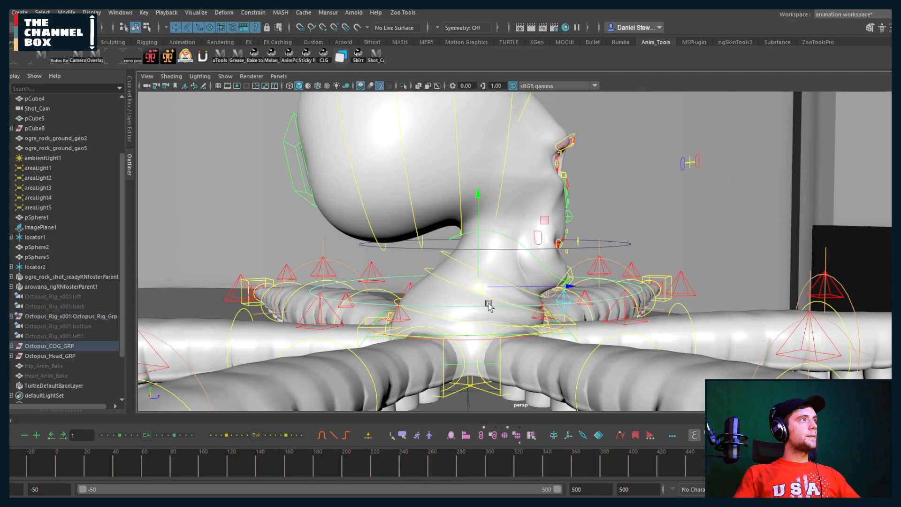
{"action": "left_click_drag", "start_coordinate": [584, 225], "coordinate": [543, 221]}
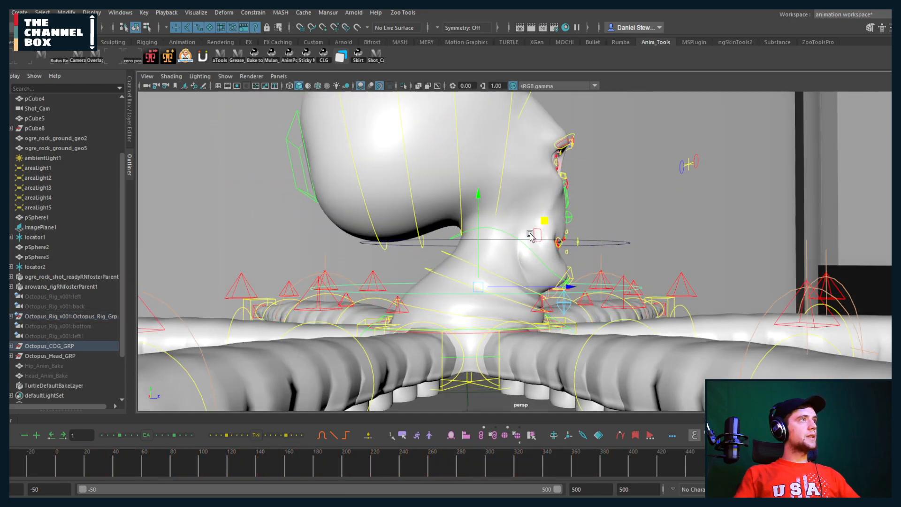
{"action": "left_click_drag", "start_coordinate": [491, 281], "coordinate": [498, 286], "text": "alt"}
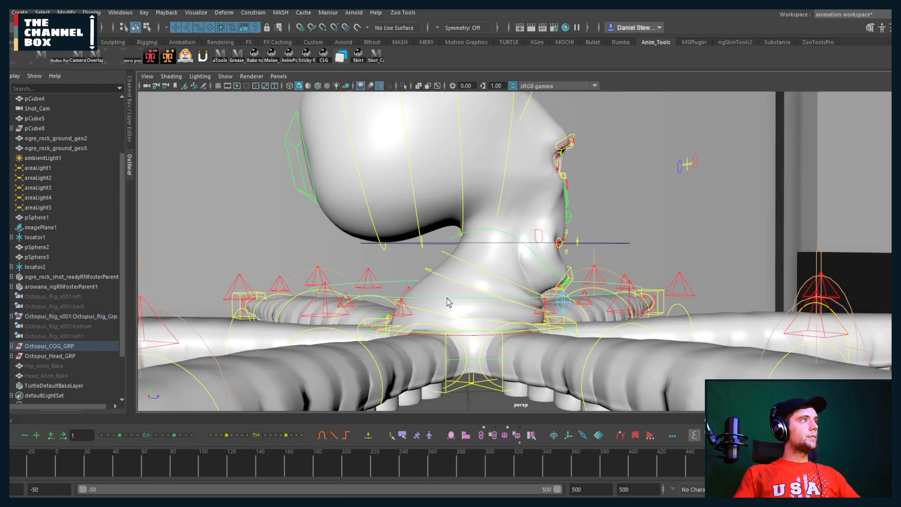
Parent-constrain Neck_01_Ctl to the octopus COG control, and test the constraint by moving the COG control.
{"action": "left_click", "coordinate": [444, 314]}
{"action": "left_click", "coordinate": [252, 13]}
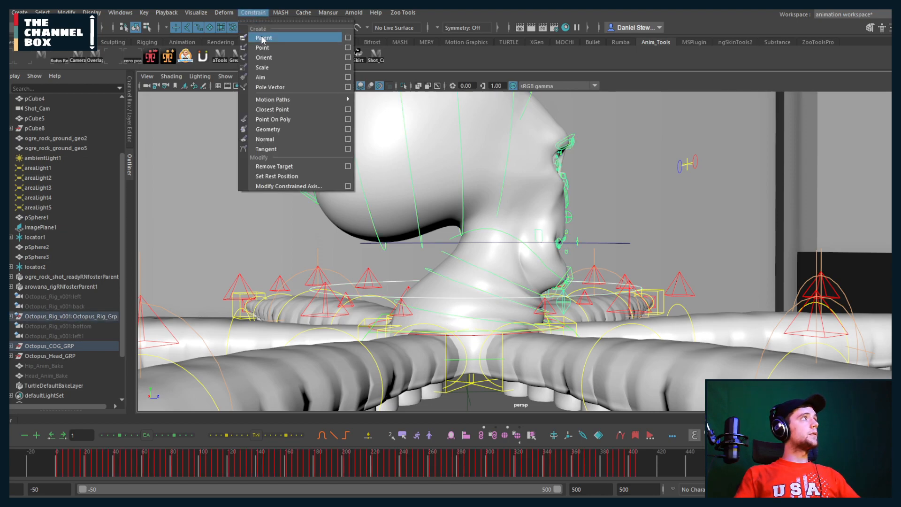
{"action": "left_click", "coordinate": [460, 302]}
{"action": "left_click_drag", "start_coordinate": [543, 221], "coordinate": [475, 307]}
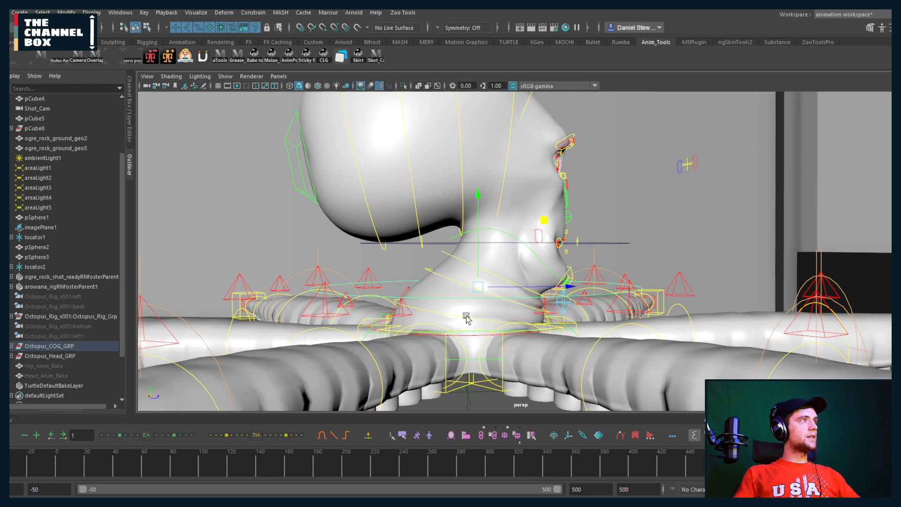
Set Blend Parent 1 on Neck_01_Ctl to 0.5, test-move the COG control, and undo the move.
{"action": "left_click", "coordinate": [70, 316]}
{"action": "left_click", "coordinate": [129, 121]}
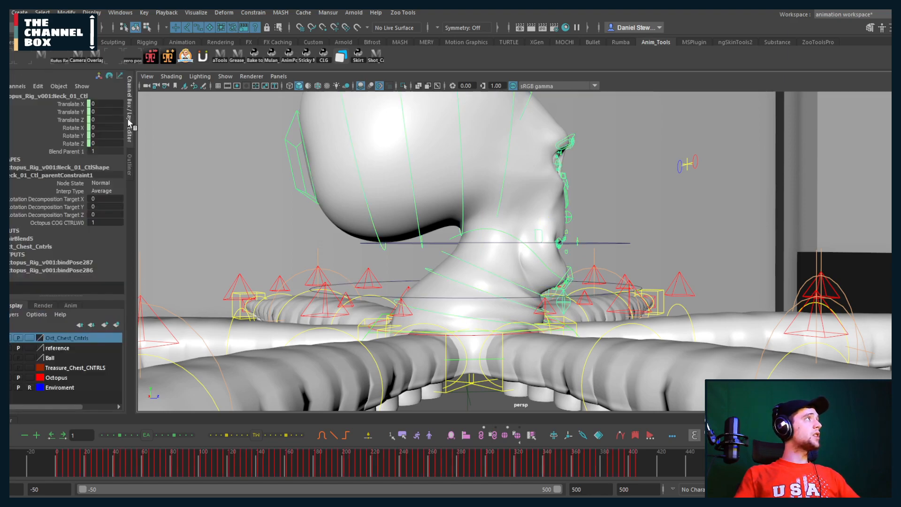
{"action": "left_click", "coordinate": [105, 152]}
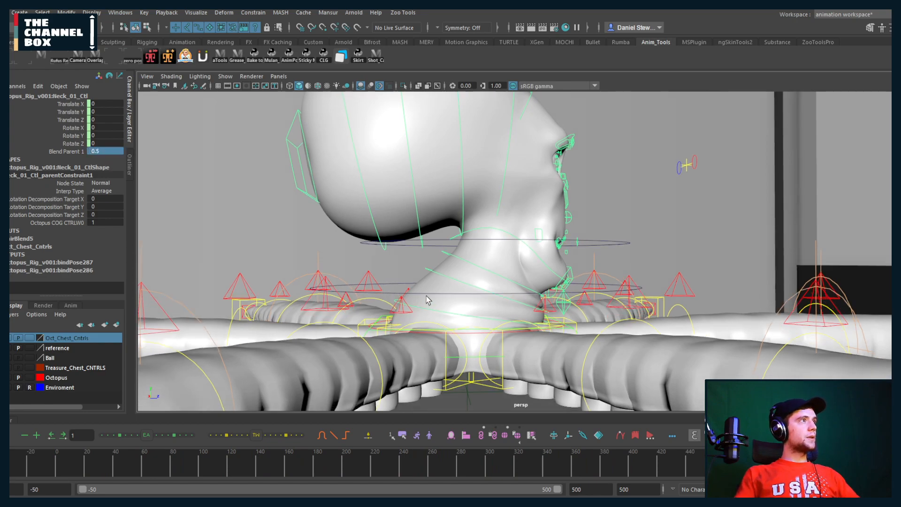
{"action": "left_click", "coordinate": [433, 293]}
{"action": "mouse_move", "coordinate": [545, 222]}
{"action": "left_mouse_down"}
{"action": "mouse_move", "coordinate": [539, 203]}
{"action": "mouse_move", "coordinate": [582, 236]}
{"action": "mouse_move", "coordinate": [494, 204]}
{"action": "mouse_move", "coordinate": [531, 219]}
{"action": "left_mouse_up"}
{"action": "key", "text": "ctrl+z"}
Select the neck controls around the base of the head to check the constraint channels of Neck_02_Ctl.
{"action": "left_click_drag", "start_coordinate": [607, 271], "coordinate": [510, 275], "text": "alt"}
{"action": "left_click", "coordinate": [458, 347]}
{"action": "left_click", "coordinate": [495, 300]}
{"action": "left_click", "coordinate": [477, 286]}
{"action": "key", "text": "ctrl+z"}
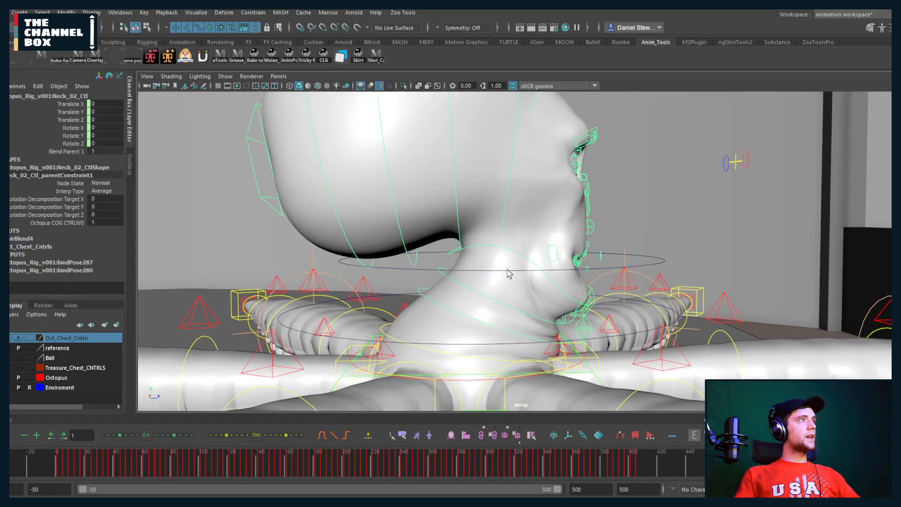
Parent-constrain Head_Ctl to the octopus head control, test the constraint by moving the head control, and undo the move.
{"action": "left_click", "coordinate": [513, 262]}
{"action": "left_click", "coordinate": [516, 255]}
{"action": "left_click", "coordinate": [239, 14]}
{"action": "left_click", "coordinate": [252, 31]}
{"action": "left_click_drag", "start_coordinate": [516, 195], "coordinate": [500, 194], "text": "alt"}
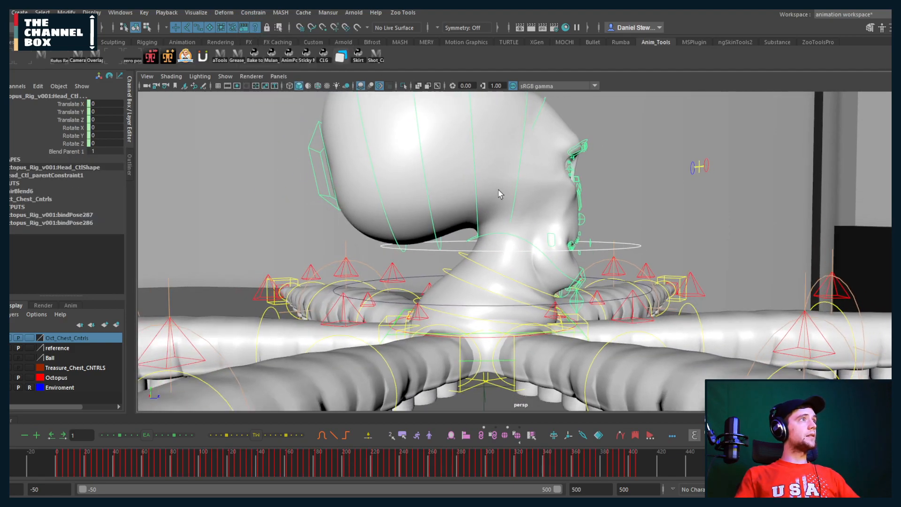
{"action": "left_click", "coordinate": [489, 257]}
{"action": "middle_click_drag", "start_coordinate": [511, 251], "coordinate": [517, 227]}
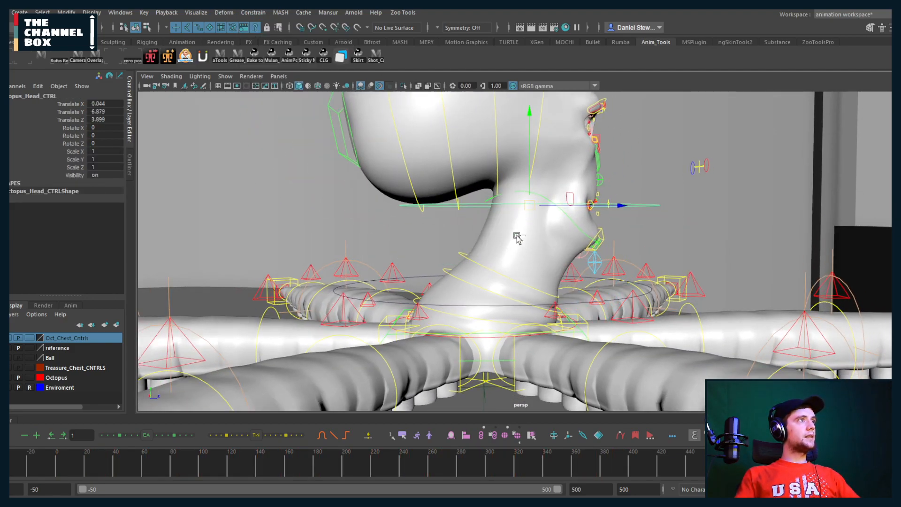
{"action": "key", "text": "ctrl+z"}
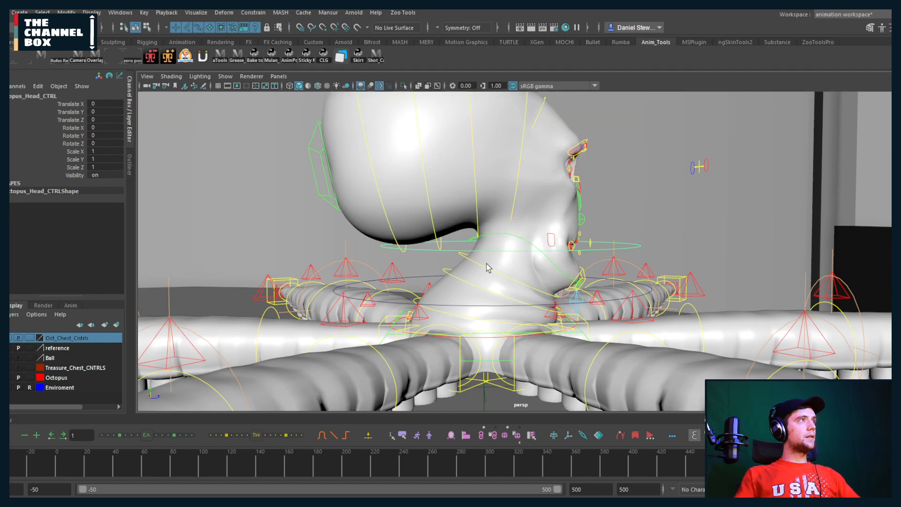
Parent-constrain Neck_03_Ctl to the octopus head control, test-move the head control, and undo the move.
{"action": "left_click", "coordinate": [489, 274]}
{"action": "left_click", "coordinate": [252, 12]}
{"action": "left_click", "coordinate": [509, 247]}
{"action": "left_click_drag", "start_coordinate": [508, 246], "coordinate": [481, 282]}
{"action": "key", "text": "ctrl+z"}
Test-move the octopus head control to check how Neck_02_Ctl and Neck_03_Ctl behave, and undo the move.
{"action": "left_click", "coordinate": [461, 286]}
{"action": "left_click", "coordinate": [471, 289]}
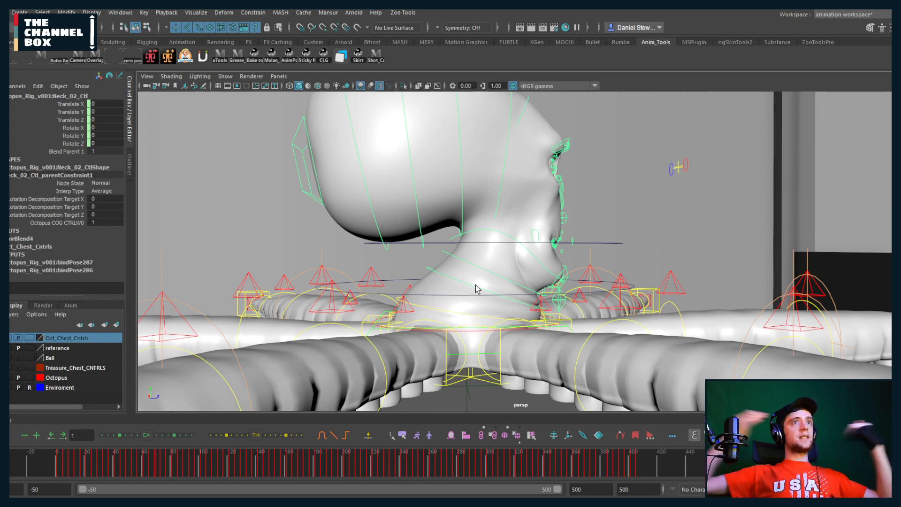
{"action": "left_click", "coordinate": [490, 244]}
{"action": "left_click_drag", "start_coordinate": [492, 251], "coordinate": [483, 212]}
{"action": "left_click", "coordinate": [480, 217]}
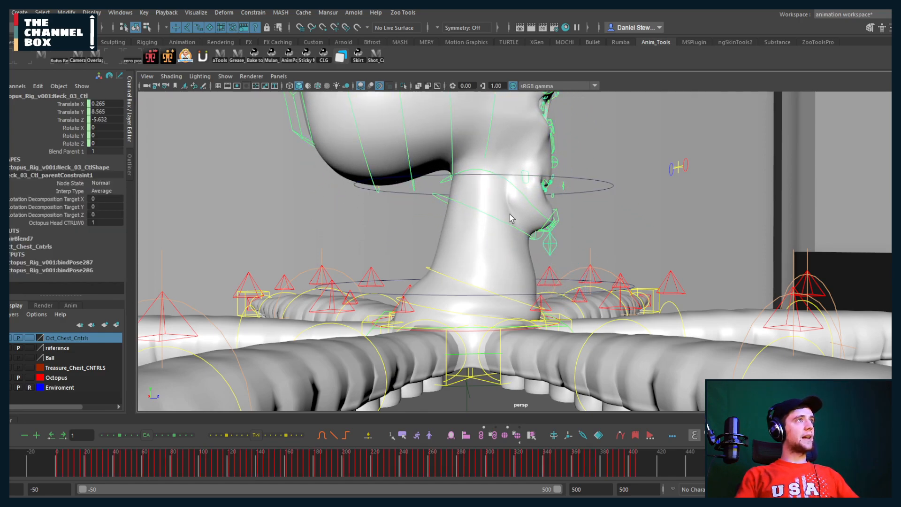
{"action": "left_click", "coordinate": [505, 252]}
{"action": "key", "text": "ctrl+z"}
{"action": "left_click", "coordinate": [490, 279]}
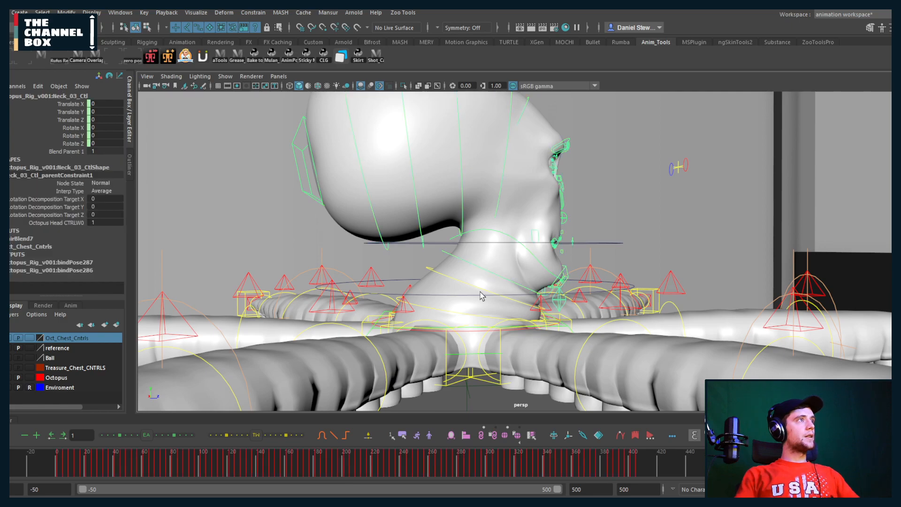
Add the octopus COG control as a second parent-constraint target of Neck_03_Ctl, and select its head and COG weight channels.
{"action": "left_click", "coordinate": [508, 242]}
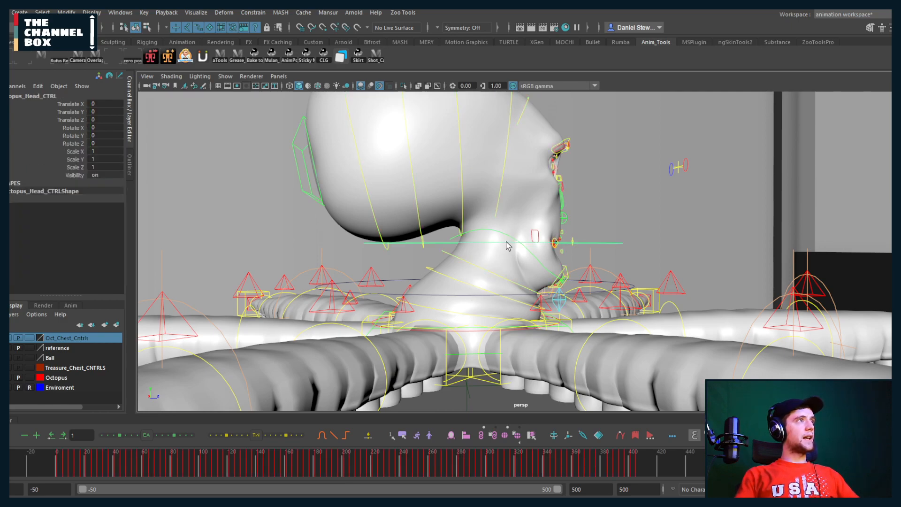
{"action": "left_click", "coordinate": [495, 274]}
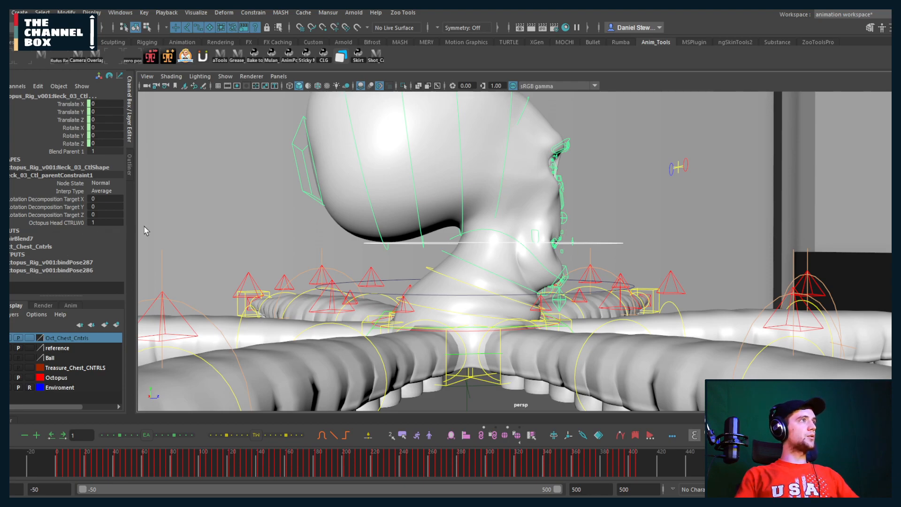
{"action": "left_click", "coordinate": [479, 267]}
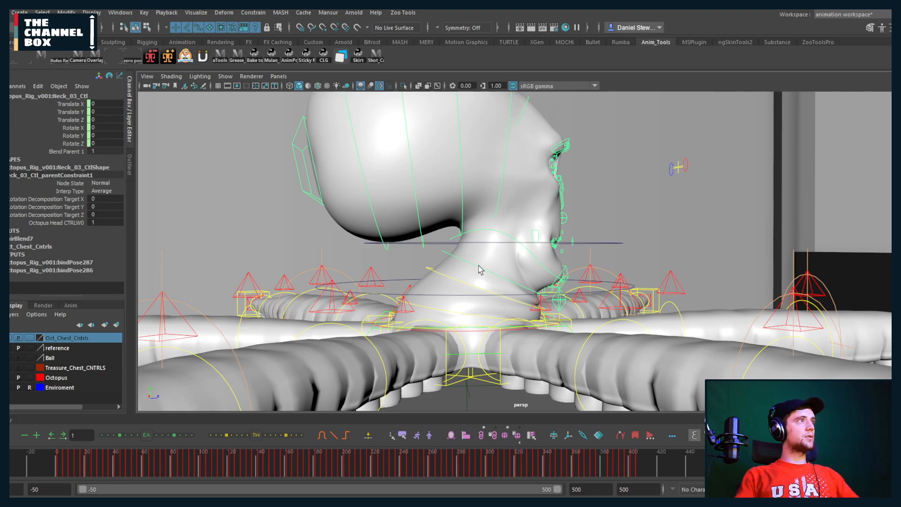
{"action": "left_click", "coordinate": [469, 296]}
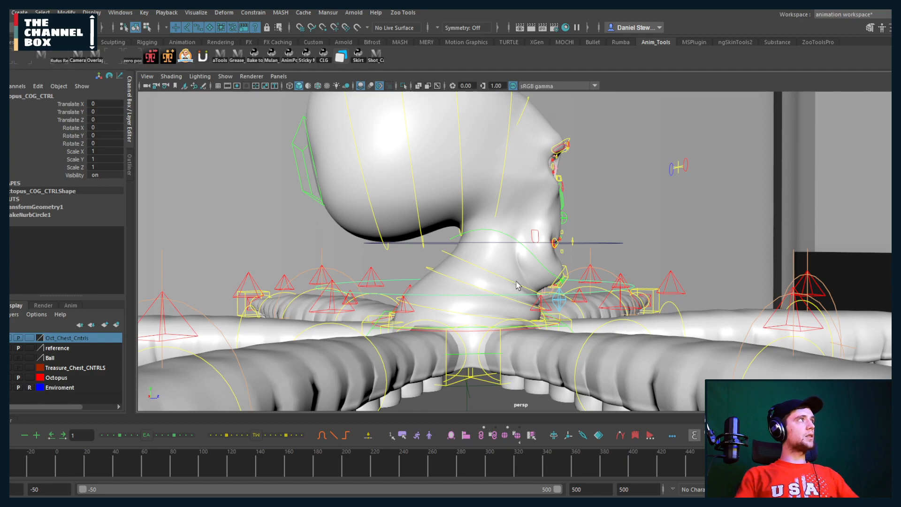
{"action": "left_click", "coordinate": [499, 279]}
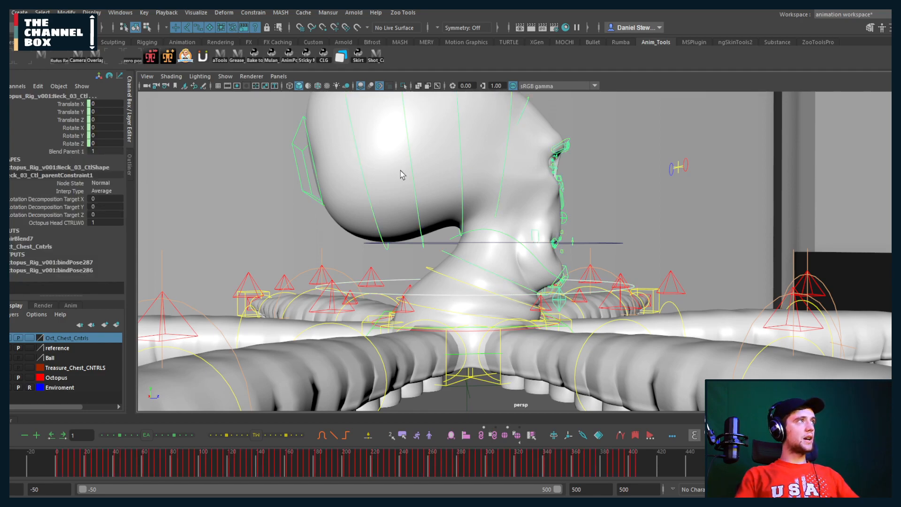
{"action": "left_click", "coordinate": [253, 12]}
{"action": "left_click", "coordinate": [256, 38]}
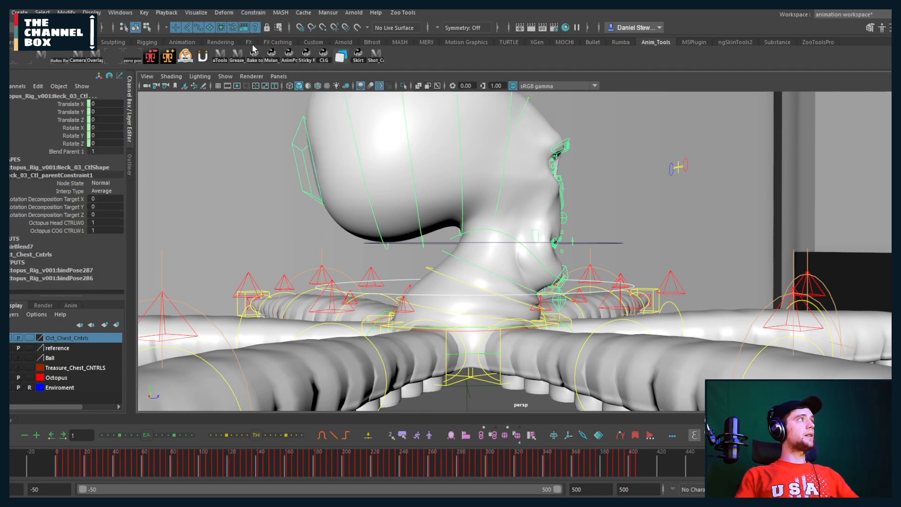
{"action": "left_click_drag", "start_coordinate": [48, 222], "coordinate": [52, 233]}
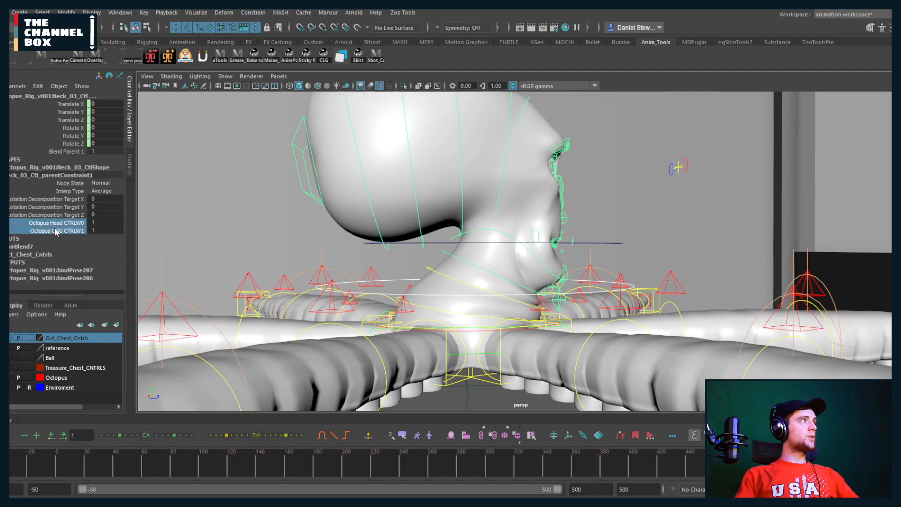
Test the two-target constraint on Neck_03_Ctl by moving the head and COG controls, and undo the moves.
{"action": "left_click", "coordinate": [490, 275]}
{"action": "left_click_drag", "start_coordinate": [492, 272], "coordinate": [554, 264]}
{"action": "key", "text": "ctrl+z"}
{"action": "left_click", "coordinate": [602, 244]}
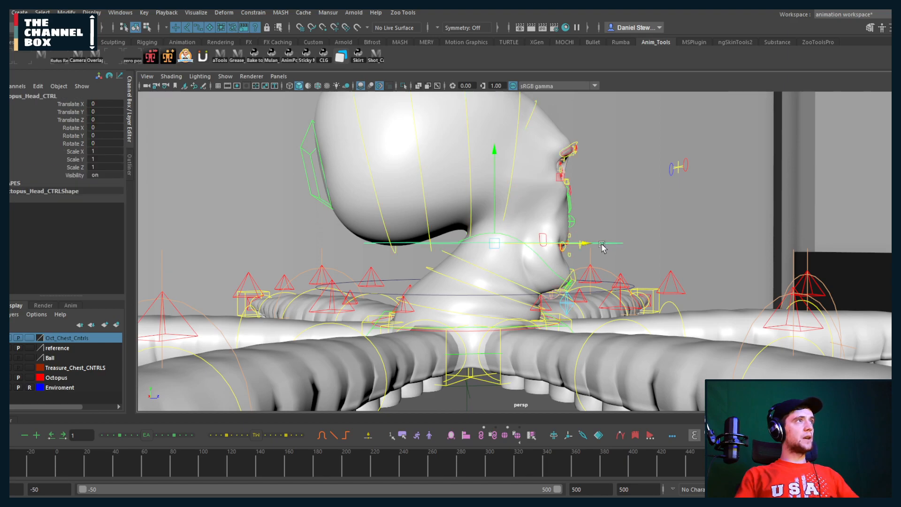
{"action": "left_click_drag", "start_coordinate": [482, 245], "coordinate": [530, 244]}
{"action": "left_click", "coordinate": [472, 301]}
{"action": "left_click", "coordinate": [471, 298]}
{"action": "left_click_drag", "start_coordinate": [477, 286], "coordinate": [424, 288]}
{"action": "key", "text": "ctrl+z"}
{"action": "key", "text": "ctrl+z"}
{"action": "key", "text": "ctrl+z"}
{"action": "key", "text": "ctrl+z"}
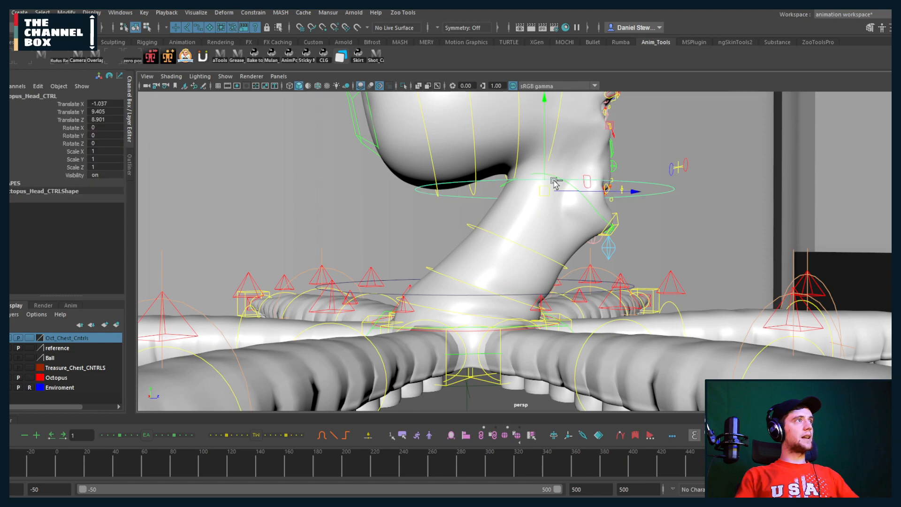
Select the group above the octopus COG control, Octopus_COG_GRP, and parent it under Main_Ctl.
{"action": "scroll", "coordinate": [448, 226], "scroll_direction": "down", "scroll_amount": 3}
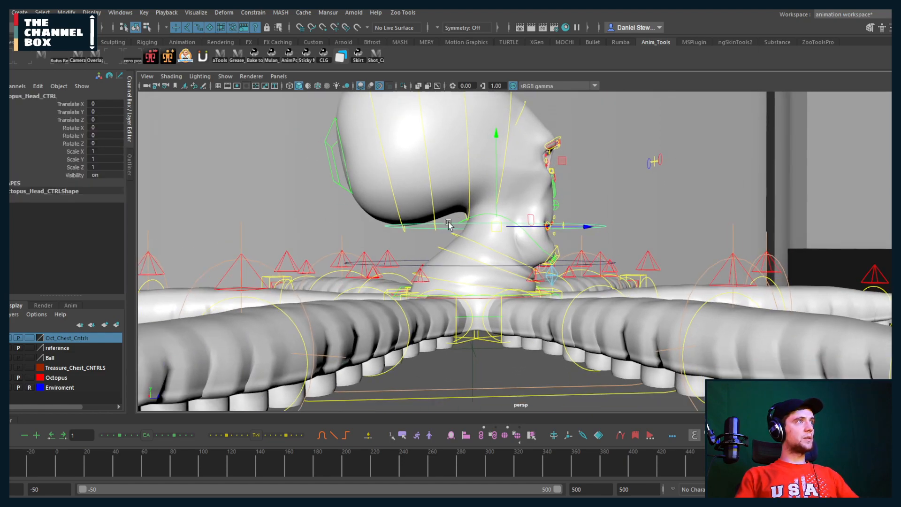
{"action": "left_click_drag", "start_coordinate": [448, 225], "coordinate": [592, 239], "text": "alt"}
{"action": "left_click", "coordinate": [606, 275]}
{"action": "scroll", "coordinate": [626, 250], "scroll_direction": "up", "scroll_amount": 2}
{"action": "key", "text": "ctrl+z"}
{"action": "left_click_drag", "start_coordinate": [529, 236], "coordinate": [540, 241], "text": "alt"}
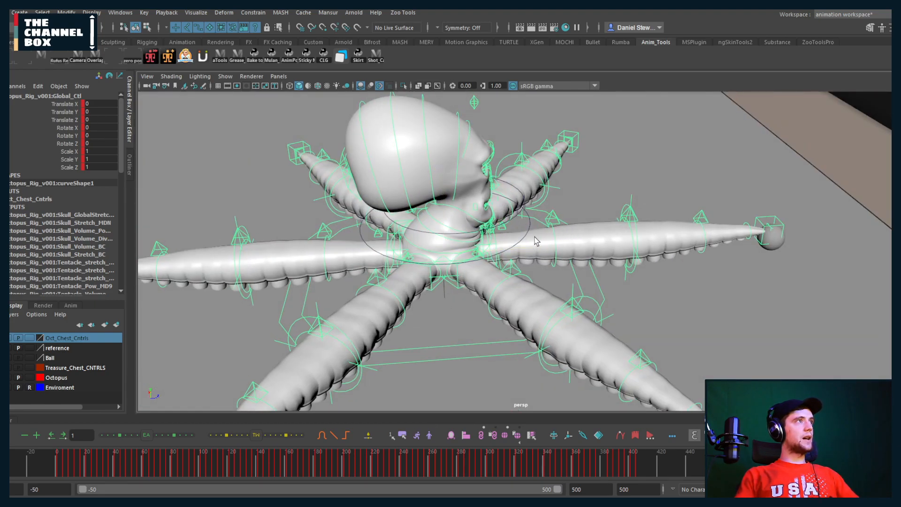
{"action": "left_click", "coordinate": [526, 242]}
{"action": "key", "text": "Up"}
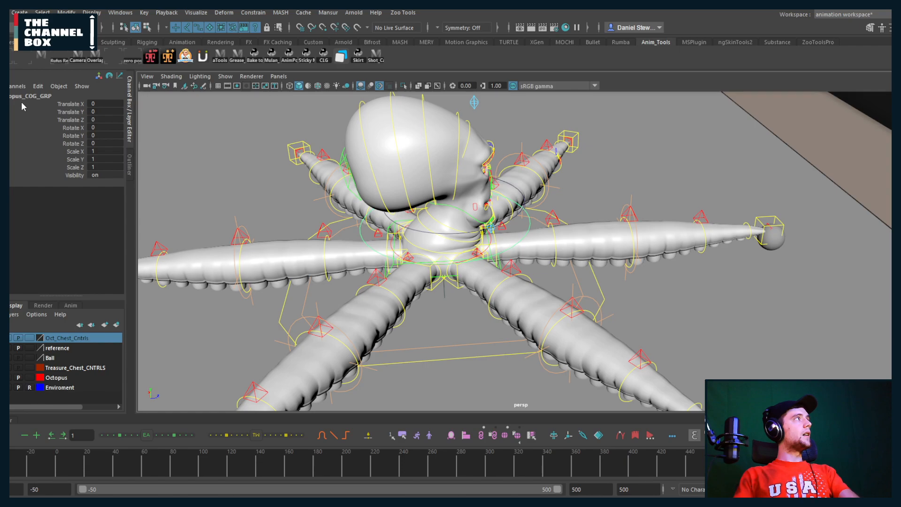
{"action": "left_click", "coordinate": [576, 276], "text": "shift"}
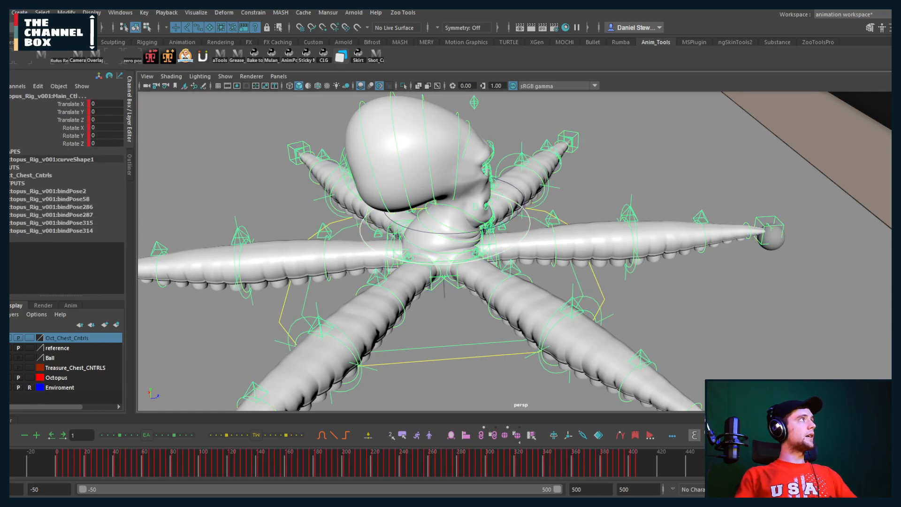
{"action": "left_click", "coordinate": [130, 167]}
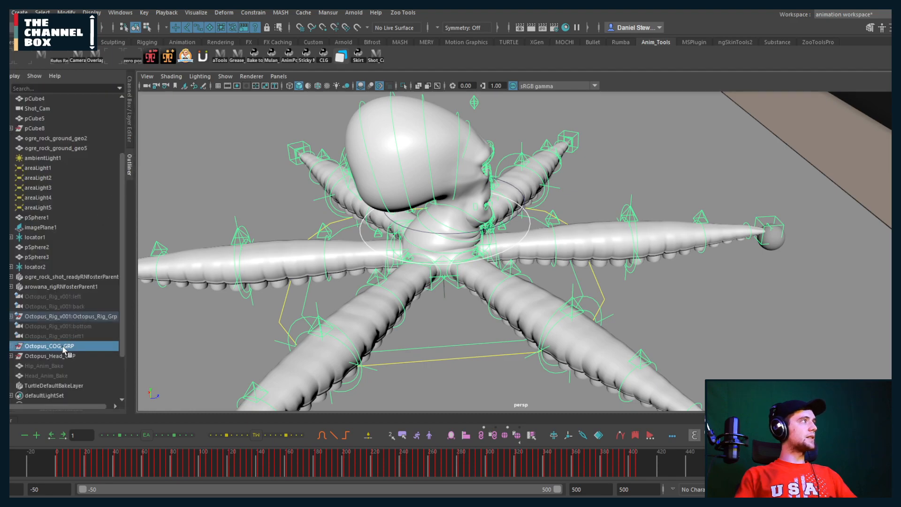
{"action": "left_click", "coordinate": [3, 13]}
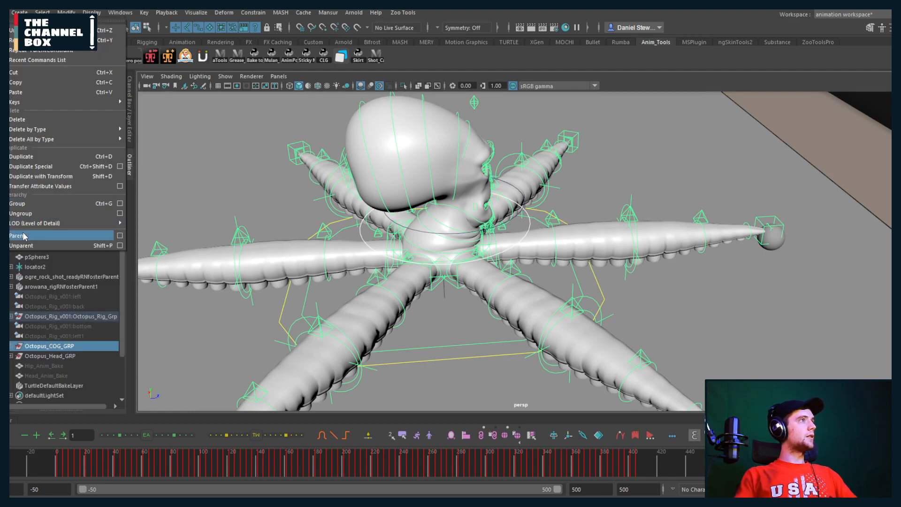
{"action": "left_click", "coordinate": [24, 235]}
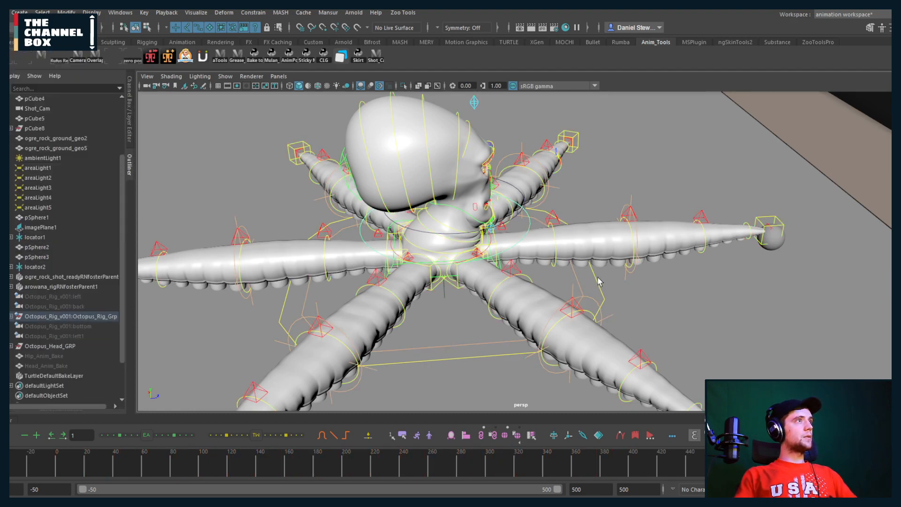
Test-move Main_Ctl, undo the move, and parent Octopus_Head_GRP under Main_Ctl.
{"action": "left_click", "coordinate": [550, 261]}
{"action": "left_click_drag", "start_coordinate": [513, 253], "coordinate": [620, 251]}
{"action": "key", "text": "ctrl+z"}
{"action": "left_click", "coordinate": [510, 216]}
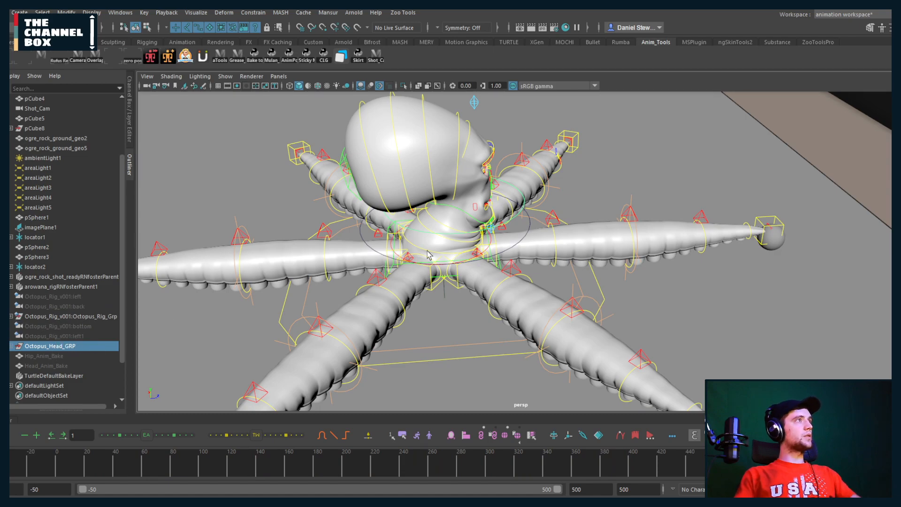
{"action": "left_click", "coordinate": [10, 12]}
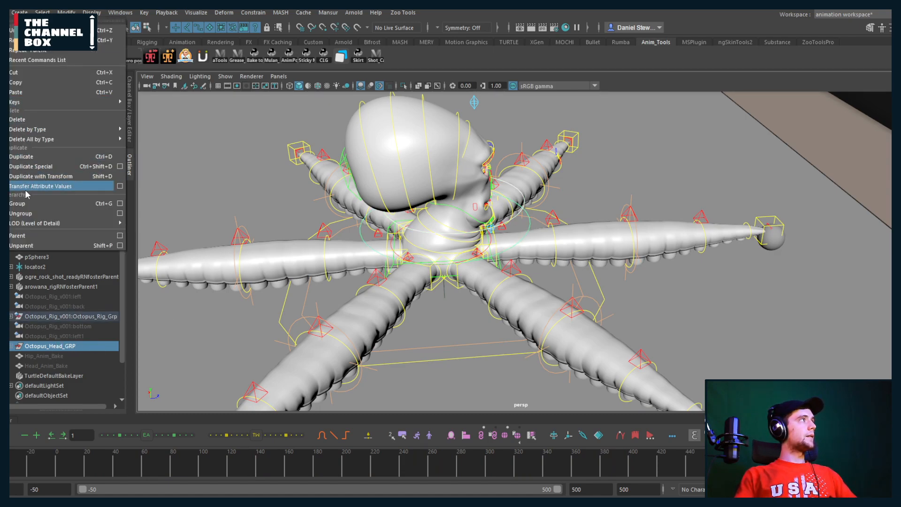
{"action": "left_click", "coordinate": [31, 234]}
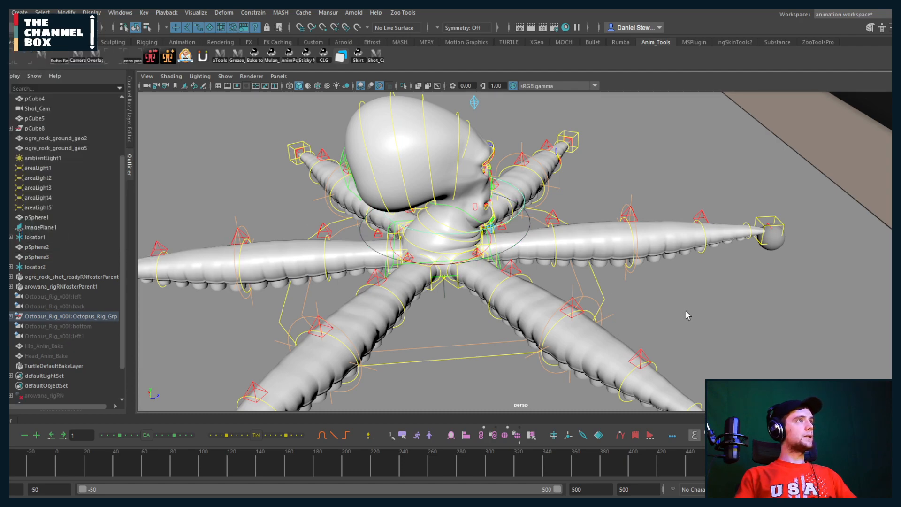
Test the rig by moving the main control, a custom neck control and Hips_Ctl to check which parts follow.
{"action": "left_click_drag", "start_coordinate": [603, 283], "coordinate": [598, 265], "text": "alt"}
{"action": "mouse_move", "coordinate": [450, 241]}
{"action": "left_mouse_down", "text": "alt"}
{"action": "mouse_move", "coordinate": [451, 272]}
{"action": "mouse_move", "coordinate": [528, 258]}
{"action": "left_mouse_up", "text": "alt"}
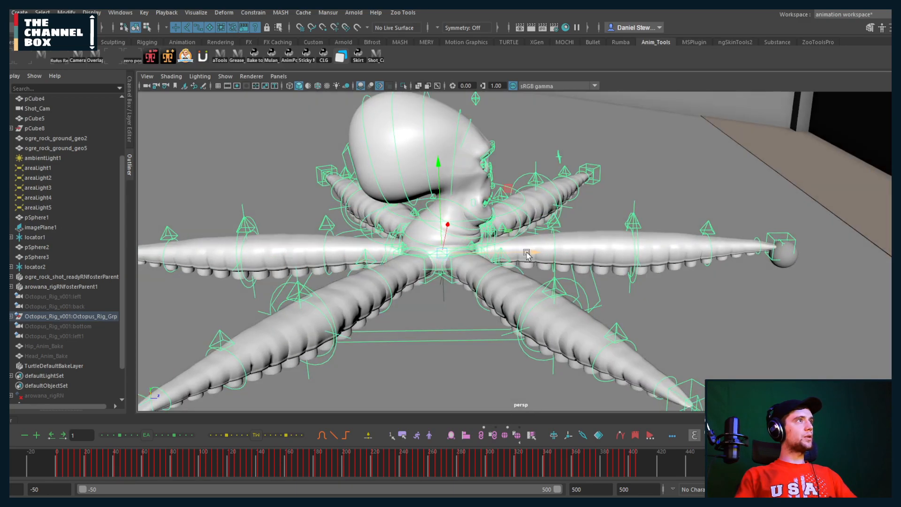
{"action": "left_click", "coordinate": [518, 240]}
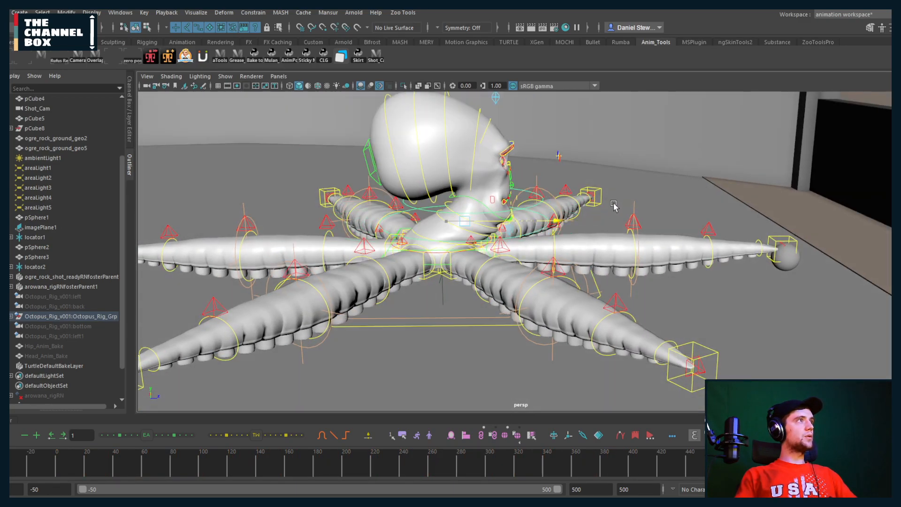
{"action": "left_click_drag", "start_coordinate": [408, 268], "coordinate": [421, 271], "text": "alt"}
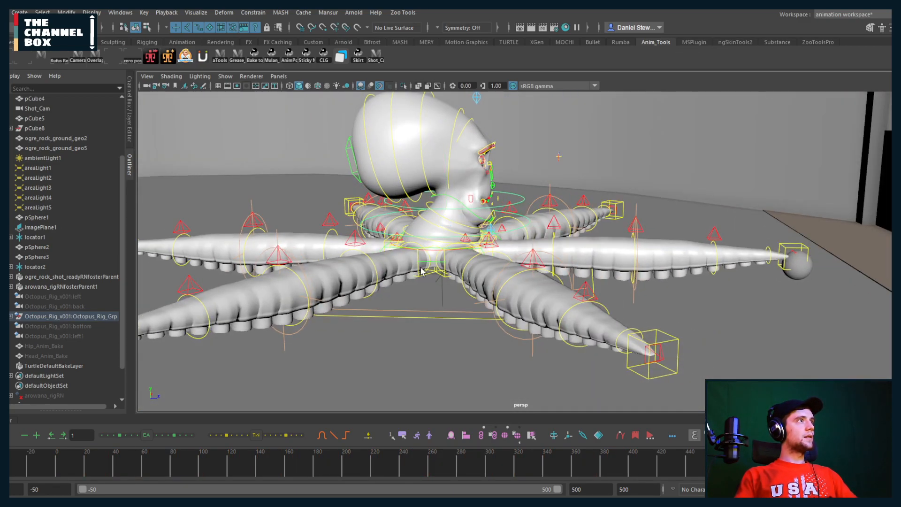
{"action": "left_click", "coordinate": [432, 266]}
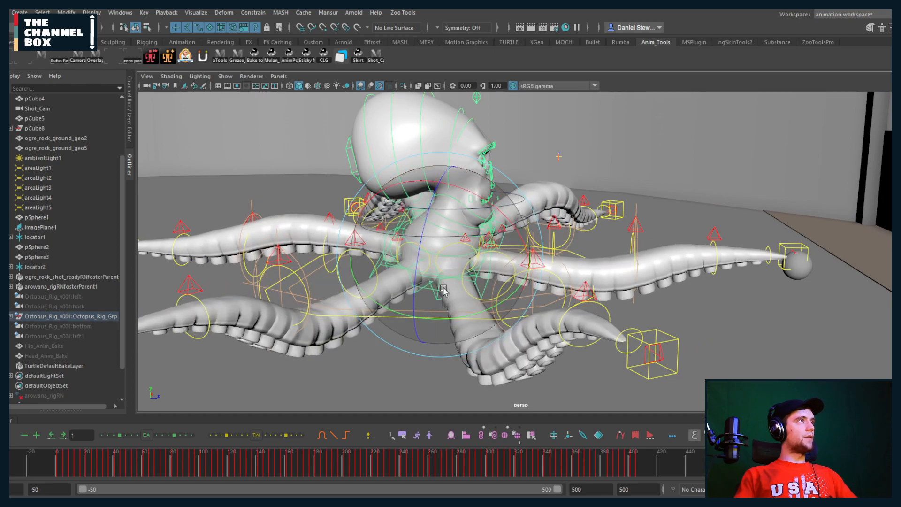
{"action": "left_click_drag", "start_coordinate": [447, 289], "coordinate": [453, 254], "text": "alt"}
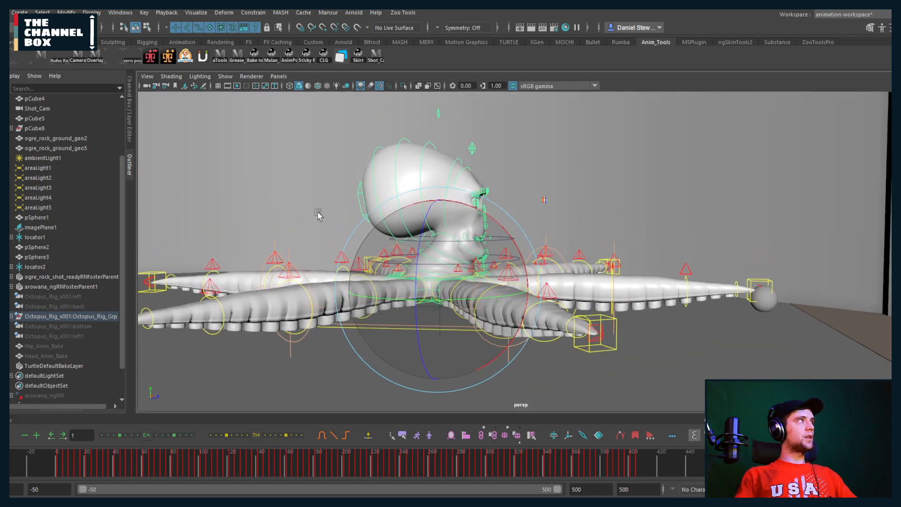
Show the channels of Hips_Ctl, play the animation to examine the body motion, and return to frame 1.
{"action": "left_click", "coordinate": [128, 117]}
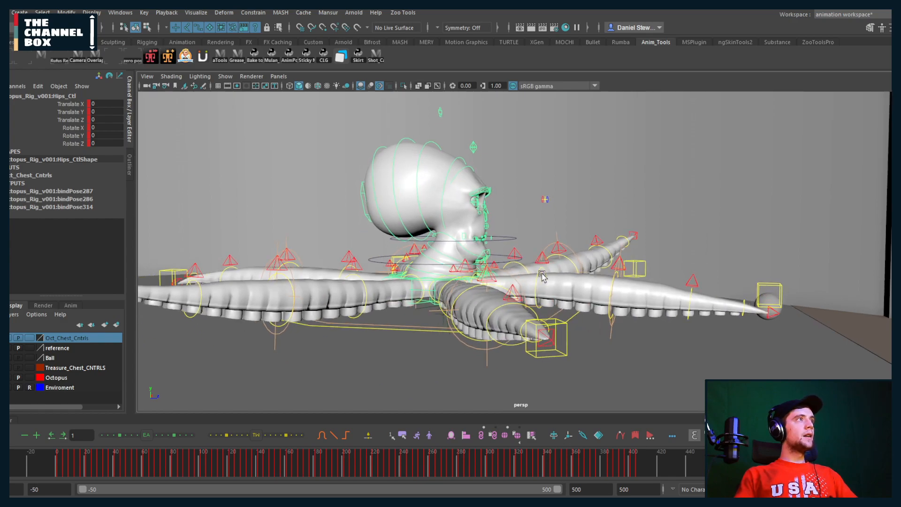
{"action": "left_click_drag", "start_coordinate": [578, 273], "coordinate": [484, 252], "text": "alt"}
{"action": "right_click_drag", "start_coordinate": [549, 305], "coordinate": [518, 239], "text": "alt"}
{"action": "left_click_drag", "start_coordinate": [518, 239], "coordinate": [527, 238], "text": "alt"}
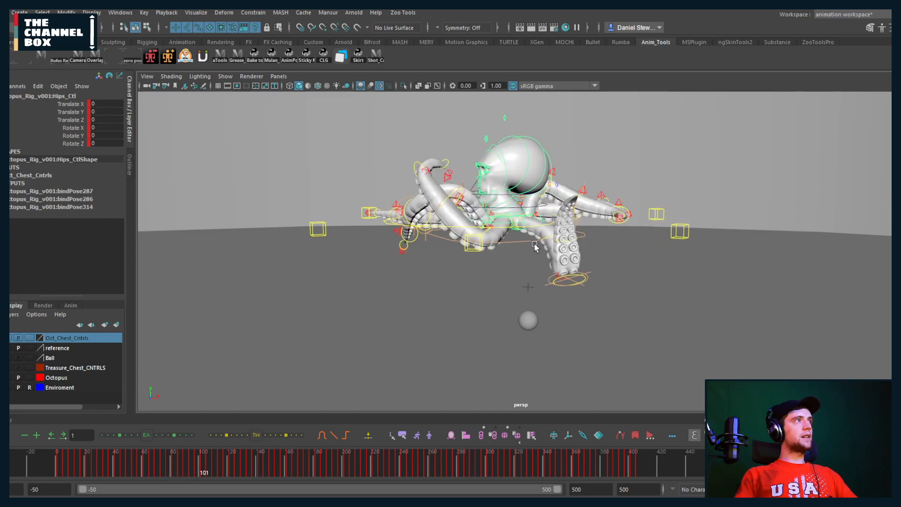
{"action": "key", "text": "alt+v"}
{"action": "left_click_drag", "start_coordinate": [210, 472], "coordinate": [12, 467]}
{"action": "left_click_drag", "start_coordinate": [176, 334], "coordinate": [346, 247], "text": "alt"}
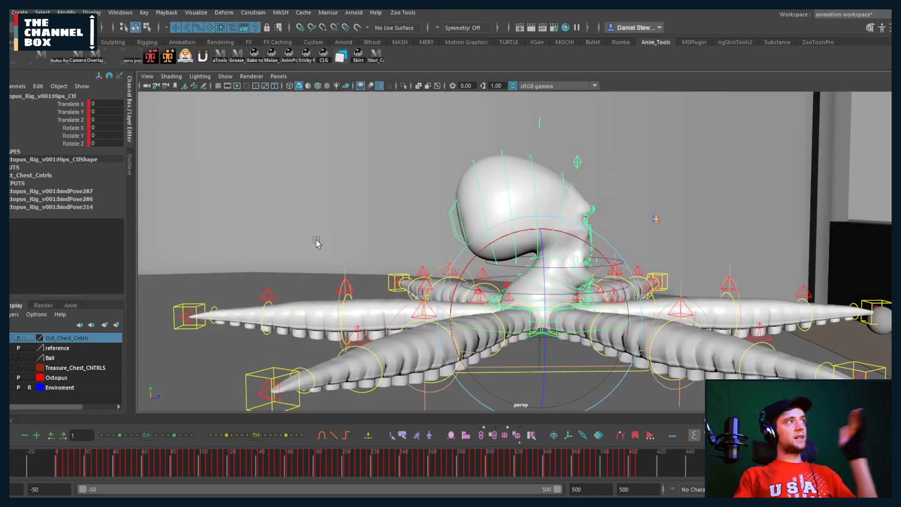
Unhide the Hip_Anim_Bake and Head_Anim_Bake objects near the octopus neck.
{"action": "left_click", "coordinate": [129, 164]}
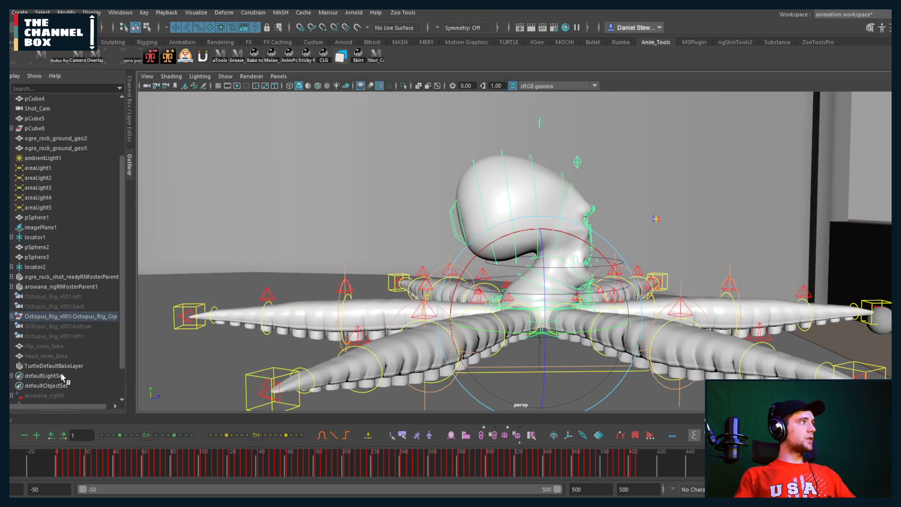
{"action": "scroll", "coordinate": [63, 373], "scroll_direction": "down", "scroll_amount": 2}
{"action": "left_click", "coordinate": [34, 306]}
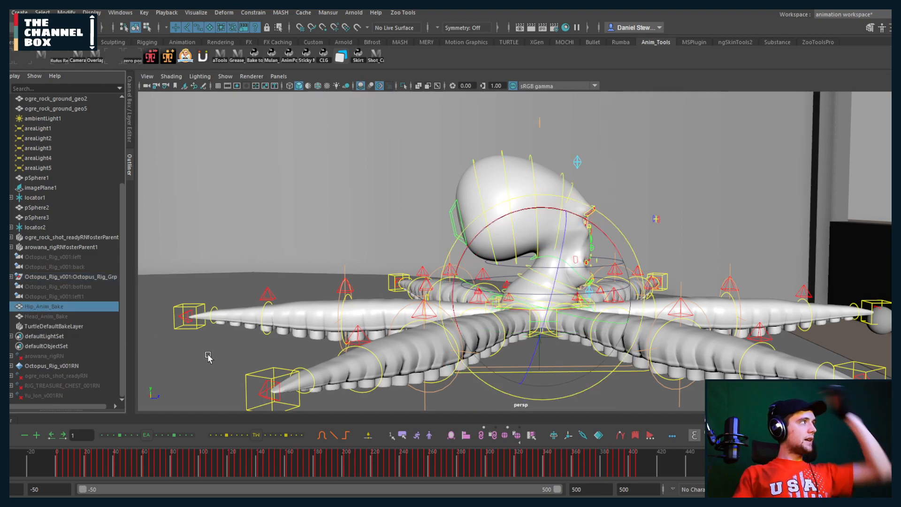
{"action": "left_click", "coordinate": [41, 316]}
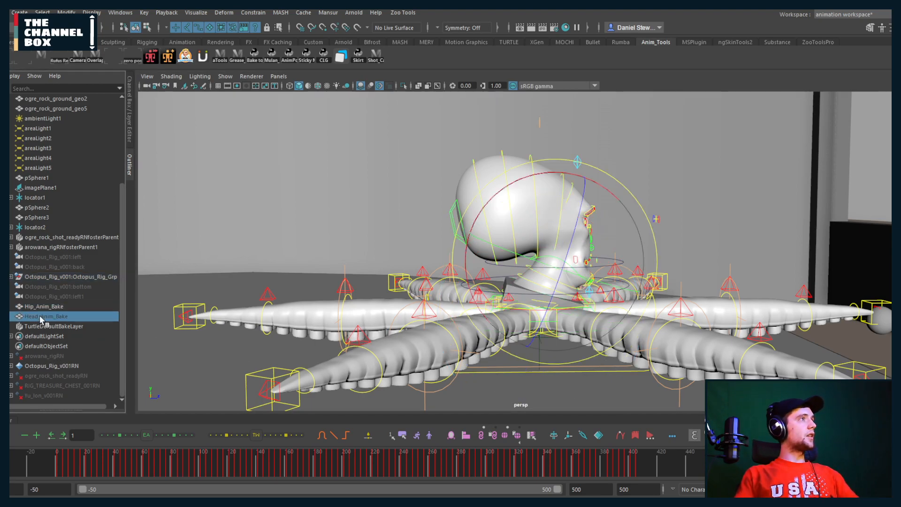
{"action": "left_click_drag", "start_coordinate": [521, 253], "coordinate": [391, 284], "text": "alt"}
{"action": "scroll", "coordinate": [391, 299], "scroll_direction": "up", "scroll_amount": 3}
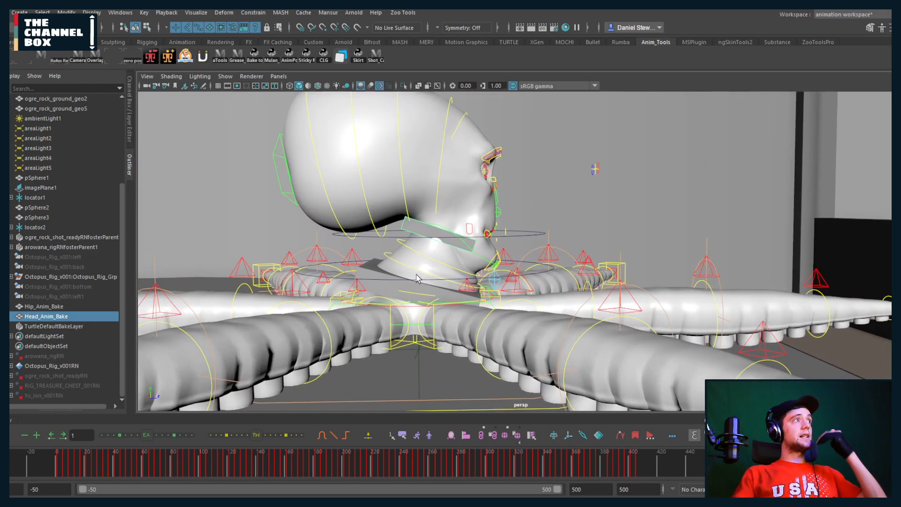
Copy the transform relationship between Hip_Anim_Bake and Octopus_COG_CTRL and paste it on all keys.
{"action": "left_click", "coordinate": [375, 281]}
{"action": "left_click_drag", "start_coordinate": [376, 281], "coordinate": [417, 314], "text": "alt"}
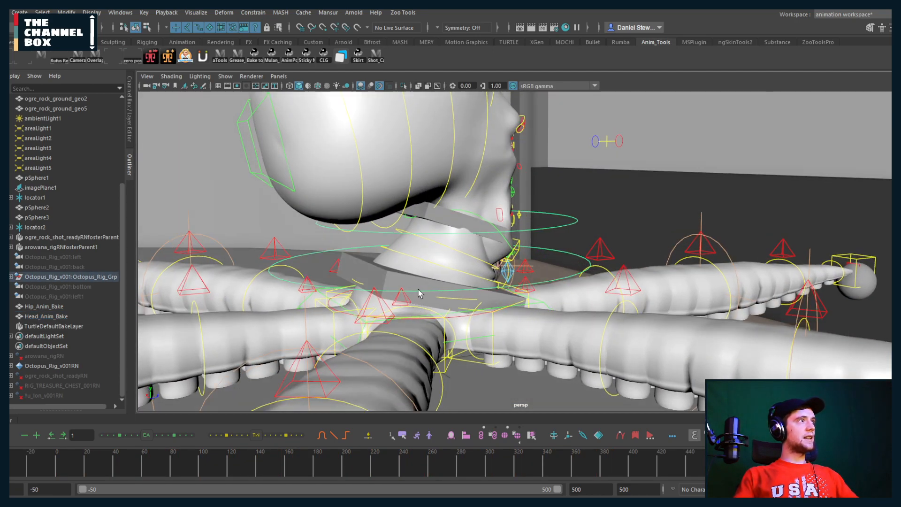
{"action": "left_click", "coordinate": [388, 278]}
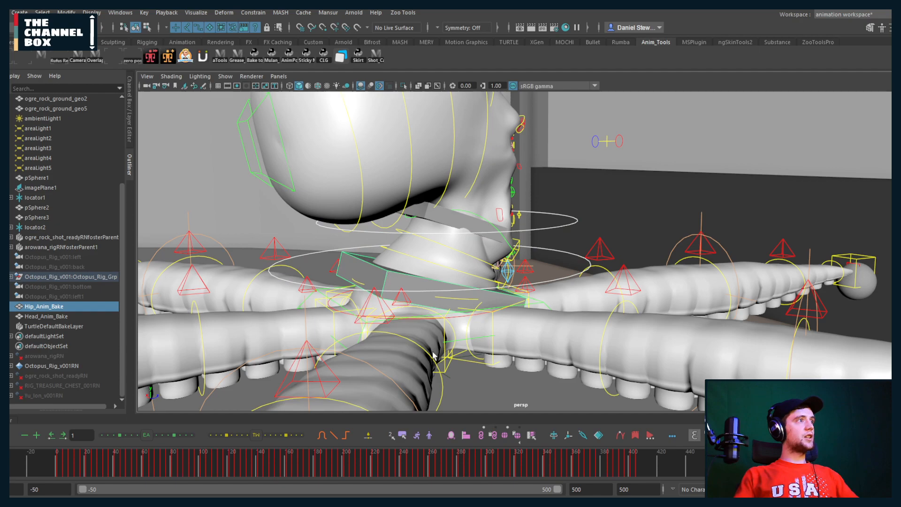
{"action": "left_click", "coordinate": [481, 436]}
{"action": "right_click", "coordinate": [492, 434]}
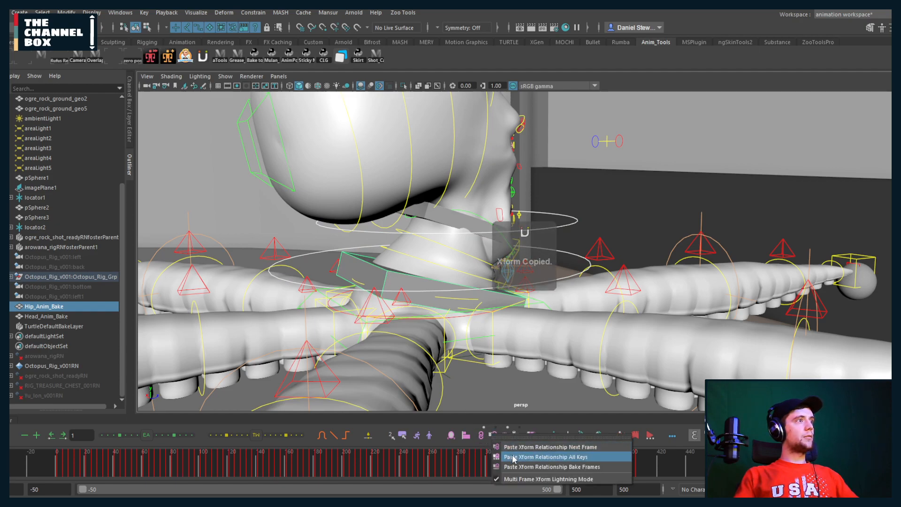
{"action": "left_click", "coordinate": [512, 455]}
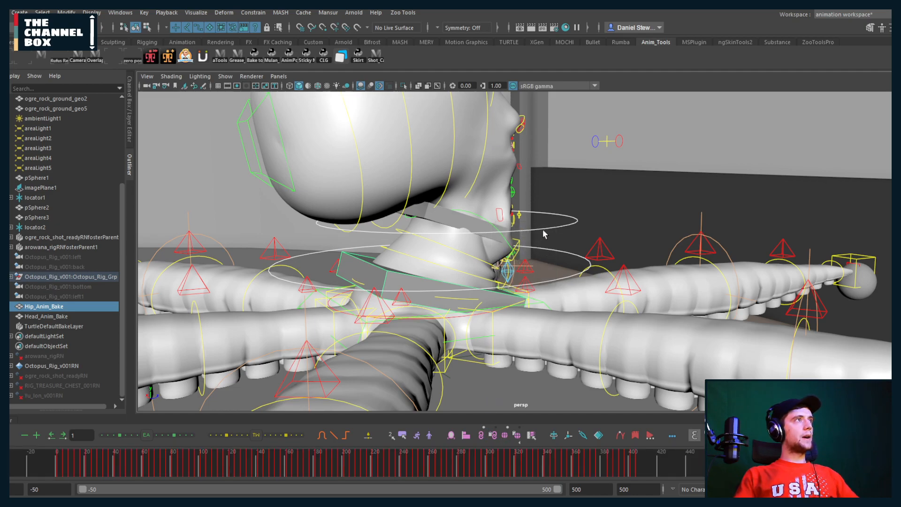
Copy the transform relationship between Head_Anim_Bake and Octopus_Head_CTRL and paste it on all keys.
{"action": "left_click", "coordinate": [540, 227]}
{"action": "left_click", "coordinate": [434, 218]}
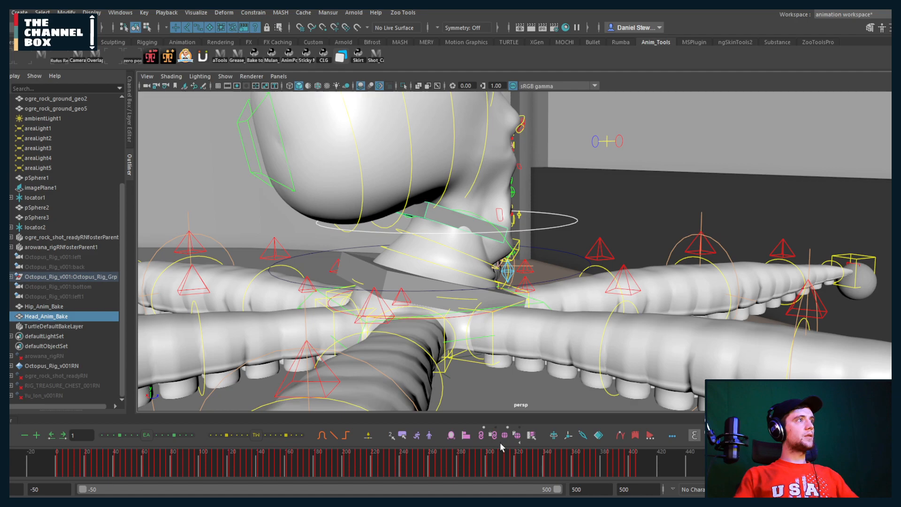
{"action": "left_click", "coordinate": [482, 436]}
{"action": "right_click", "coordinate": [492, 437]}
{"action": "left_click", "coordinate": [517, 455]}
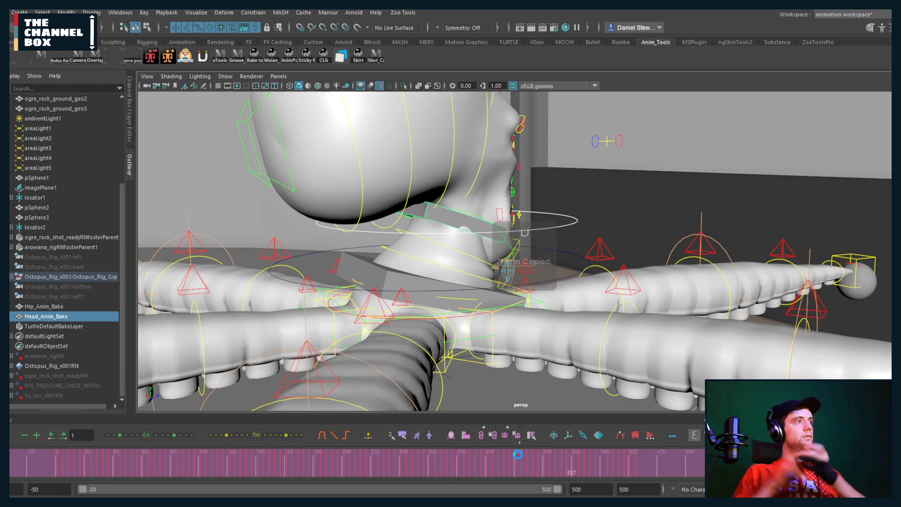
Play the animation from the start, examine the octopus body and head motion, and stop at frame 146.
{"action": "left_click_drag", "start_coordinate": [554, 329], "coordinate": [613, 327], "text": "alt"}
{"action": "right_click_drag", "start_coordinate": [614, 327], "coordinate": [547, 334], "text": "alt"}
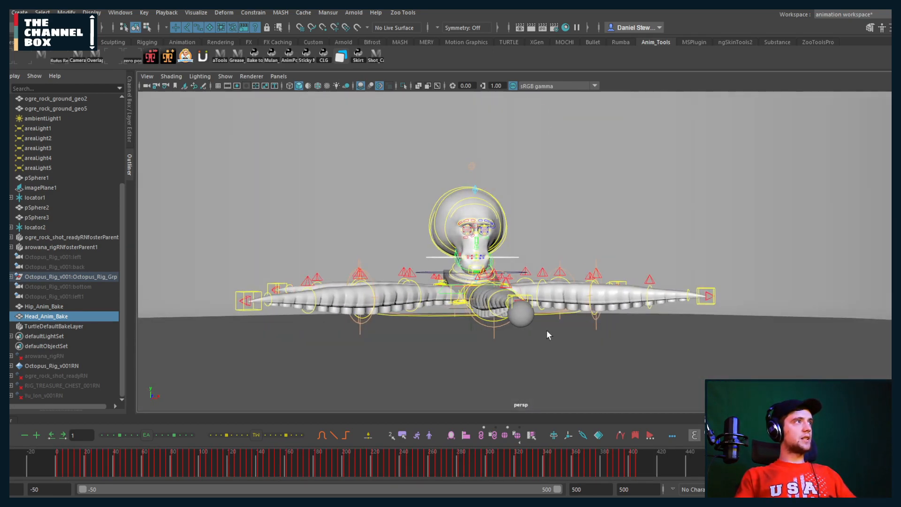
{"action": "left_click", "coordinate": [55, 466]}
{"action": "key", "text": "alt+v"}
{"action": "left_click_drag", "start_coordinate": [359, 274], "coordinate": [457, 277], "text": "alt"}
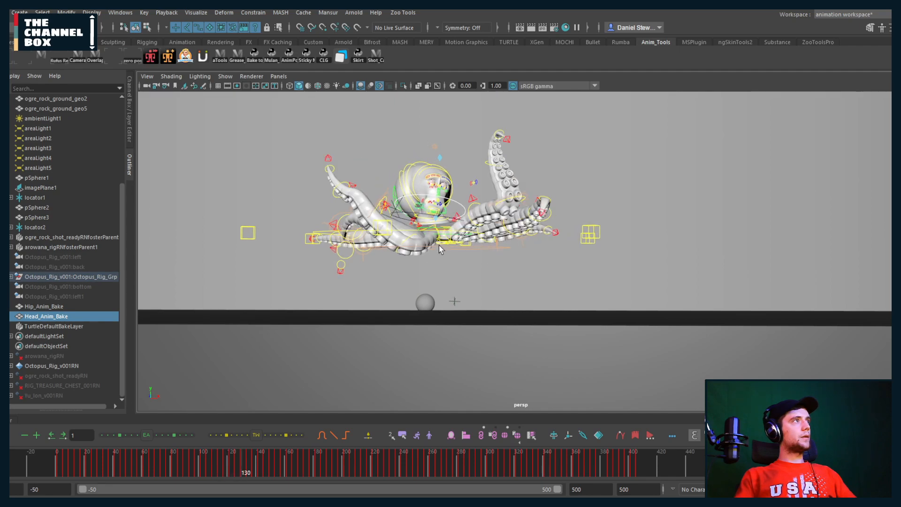
{"action": "key", "text": "alt+v"}
{"action": "left_click_drag", "start_coordinate": [438, 243], "coordinate": [433, 270], "text": "alt"}
{"action": "right_click_drag", "start_coordinate": [433, 269], "coordinate": [487, 251], "text": "alt"}
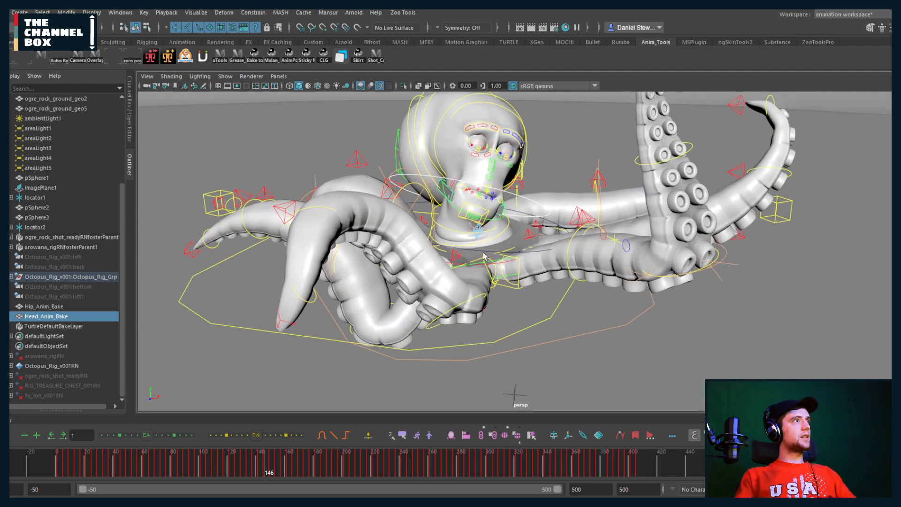
Set all animation keys of Octopus_COG_CTRL and Octopus_Head_CTRL to stepped tangents in the Graph Editor.
{"action": "left_click", "coordinate": [483, 251]}
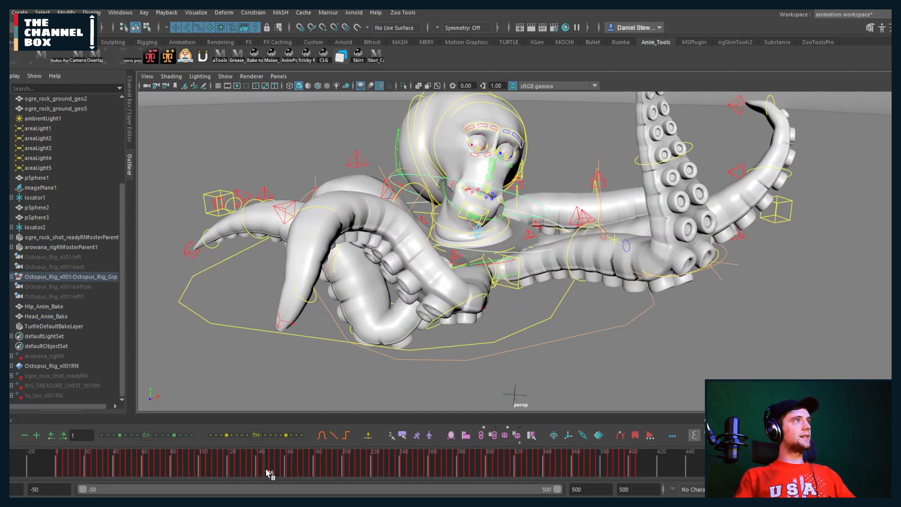
{"action": "left_click", "coordinate": [11, 420]}
{"action": "scroll", "coordinate": [336, 346], "scroll_direction": "down", "scroll_amount": 4}
{"action": "left_click_drag", "start_coordinate": [185, 341], "coordinate": [746, 398]}
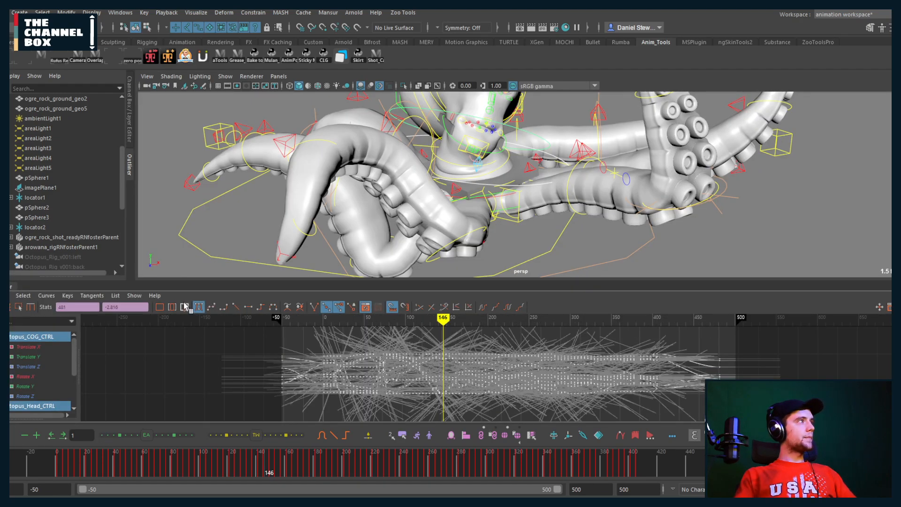
{"action": "left_click", "coordinate": [259, 308]}
{"action": "left_click", "coordinate": [199, 353]}
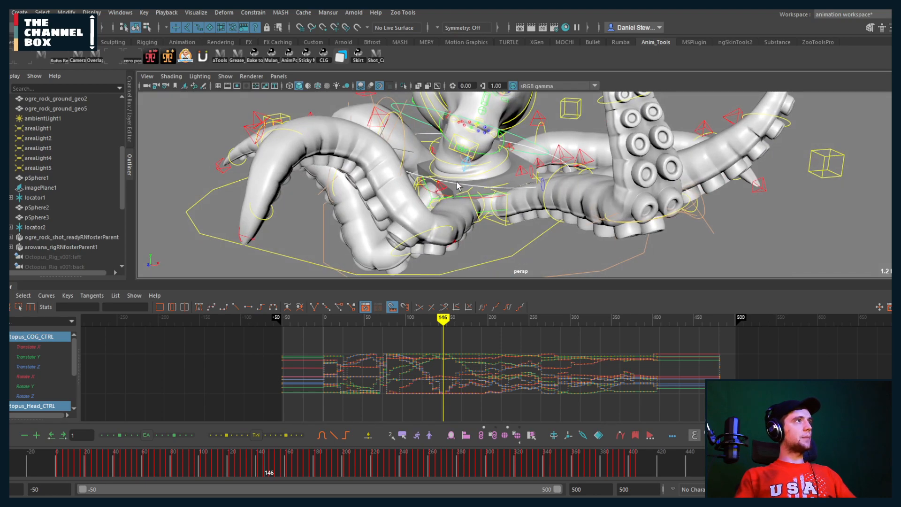
Change the rotate order of Octopus_COG_CTRL to zxy on all keys.
{"action": "left_click", "coordinate": [456, 184]}
{"action": "left_click_drag", "start_coordinate": [457, 205], "coordinate": [463, 194], "text": "alt"}
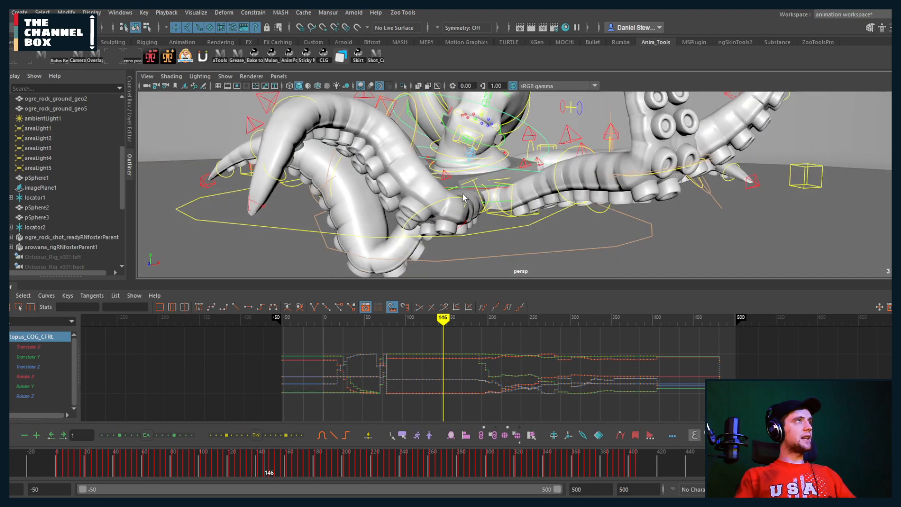
{"action": "left_click", "coordinate": [532, 435]}
{"action": "mouse_move", "coordinate": [554, 409]}
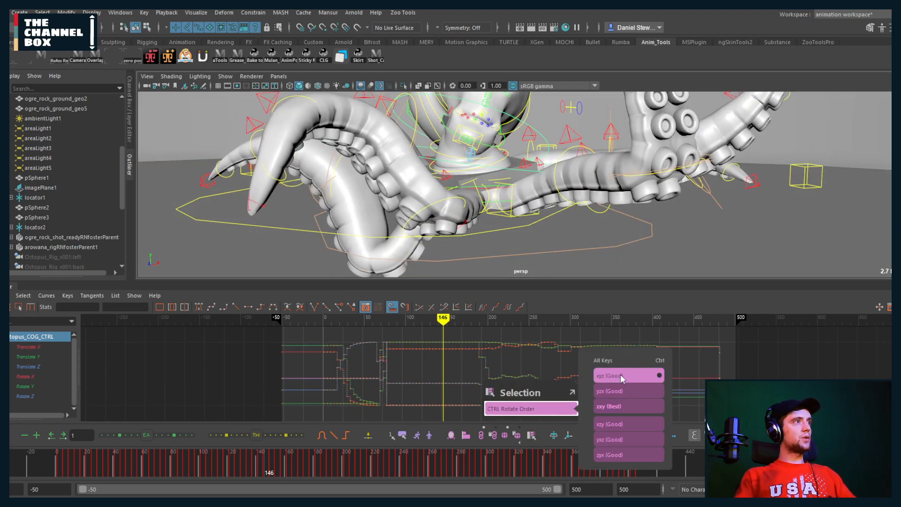
{"action": "left_click", "coordinate": [612, 407]}
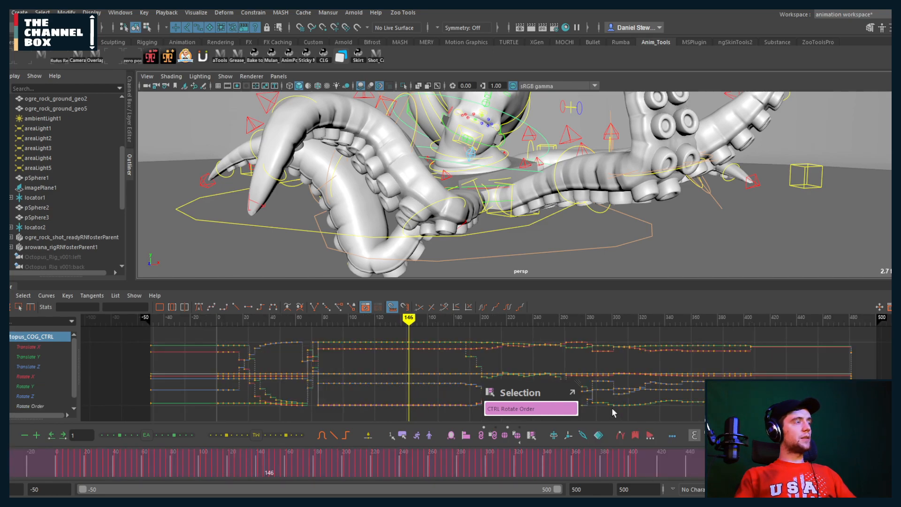
Change the rotate order of Octopus_Head_CTRL to zxy on all keys.
{"action": "left_click_drag", "start_coordinate": [452, 167], "coordinate": [446, 201], "text": "alt"}
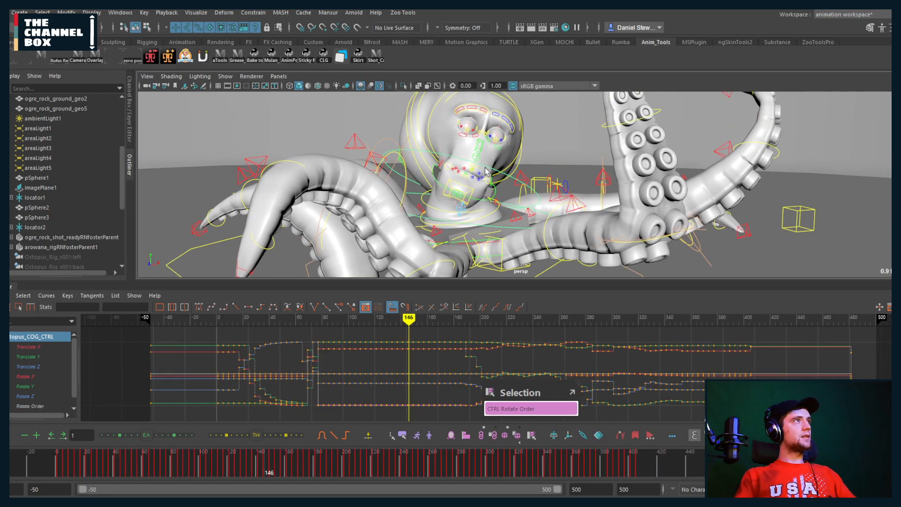
{"action": "left_click", "coordinate": [486, 171]}
{"action": "mouse_move", "coordinate": [553, 409]}
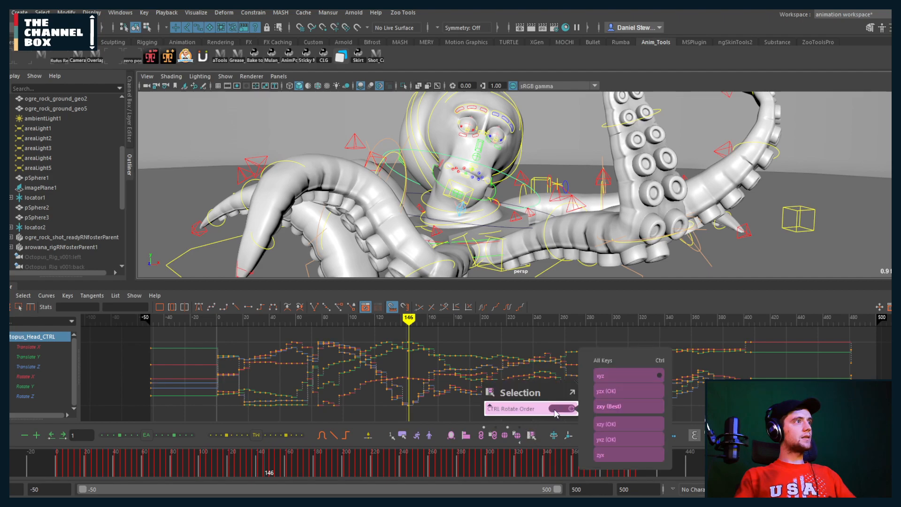
{"action": "left_click", "coordinate": [610, 406]}
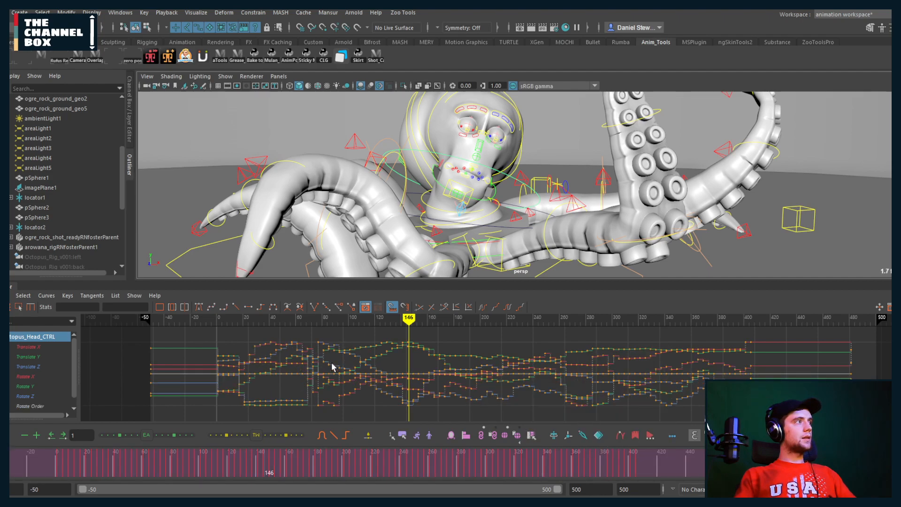
Close the Graph Editor, split the view into two side-by-side panes, and show the shot camera without rig controls in the second.
{"action": "left_click", "coordinate": [9, 287]}
{"action": "left_click", "coordinate": [283, 78]}
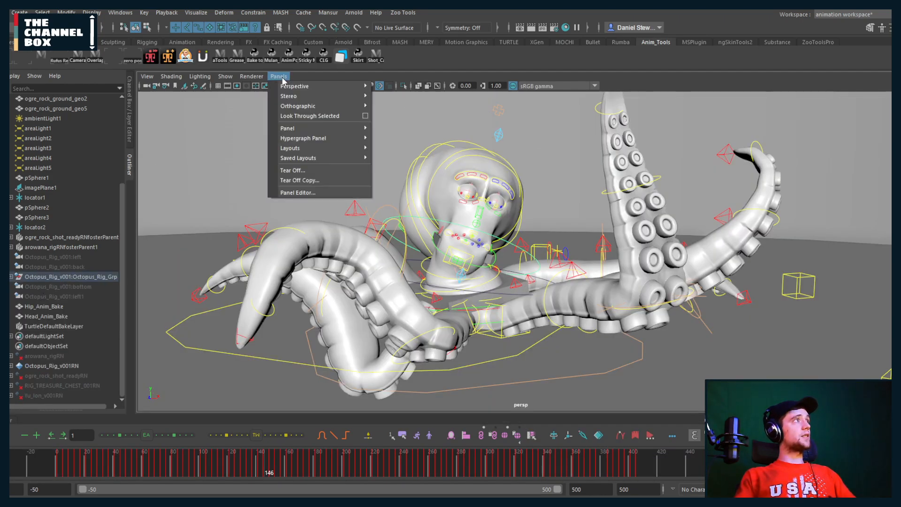
{"action": "mouse_move", "coordinate": [319, 148]}
{"action": "left_click", "coordinate": [404, 158]}
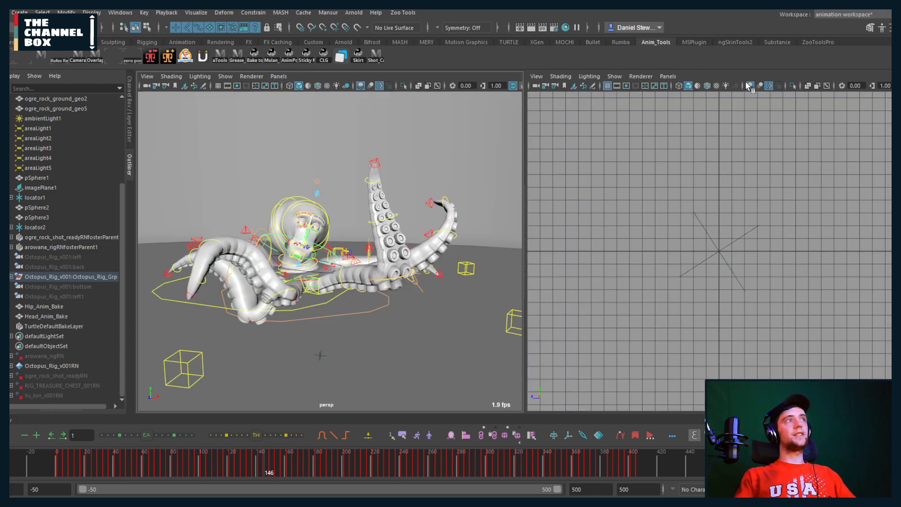
{"action": "left_click", "coordinate": [663, 78]}
{"action": "mouse_move", "coordinate": [682, 85]}
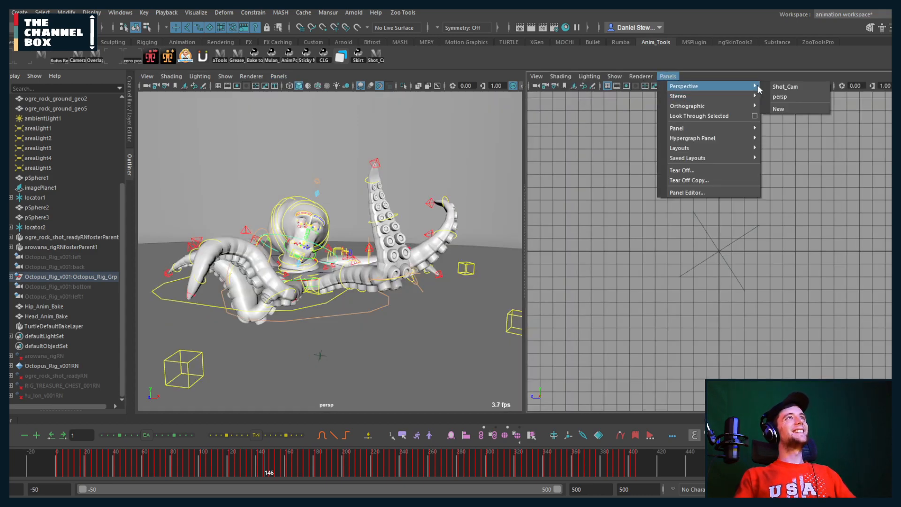
{"action": "left_click", "coordinate": [786, 97]}
{"action": "left_click", "coordinate": [614, 77]}
{"action": "left_click", "coordinate": [626, 123]}
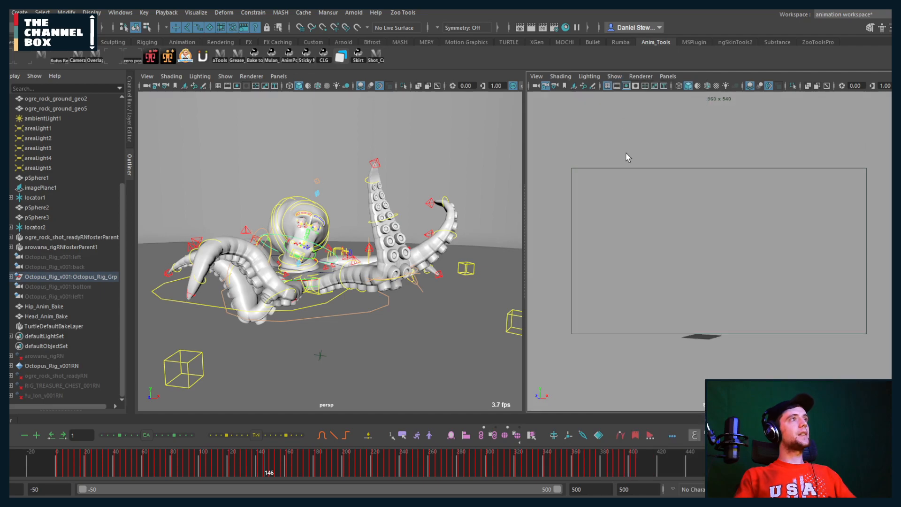
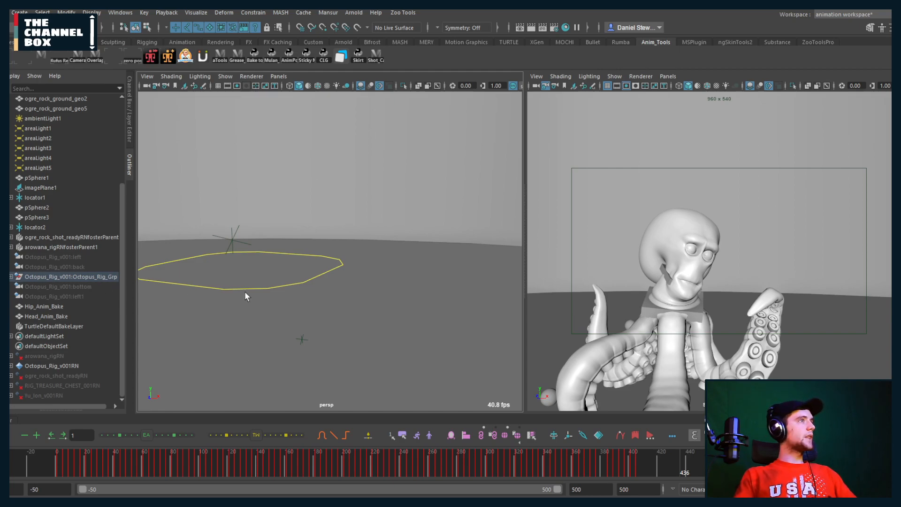
Delete the Head_Anim_Bake and Hip_Anim_Bake objects around the octopus neck.
{"action": "middle_click_drag", "start_coordinate": [278, 273], "coordinate": [194, 288], "text": "alt"}
{"action": "scroll", "coordinate": [244, 266], "scroll_direction": "down", "scroll_amount": 6}
{"action": "mouse_move", "coordinate": [291, 295]}
{"action": "left_mouse_down", "text": "alt"}
{"action": "mouse_move", "coordinate": [357, 297]}
{"action": "mouse_move", "coordinate": [338, 319]}
{"action": "mouse_move", "coordinate": [409, 346]}
{"action": "left_mouse_up", "text": "alt"}
{"action": "scroll", "coordinate": [339, 319], "scroll_direction": "up", "scroll_amount": 5}
{"action": "scroll", "coordinate": [339, 323], "scroll_direction": "up", "scroll_amount": 3}
{"action": "middle_click_drag", "start_coordinate": [410, 345], "coordinate": [375, 293], "text": "alt"}
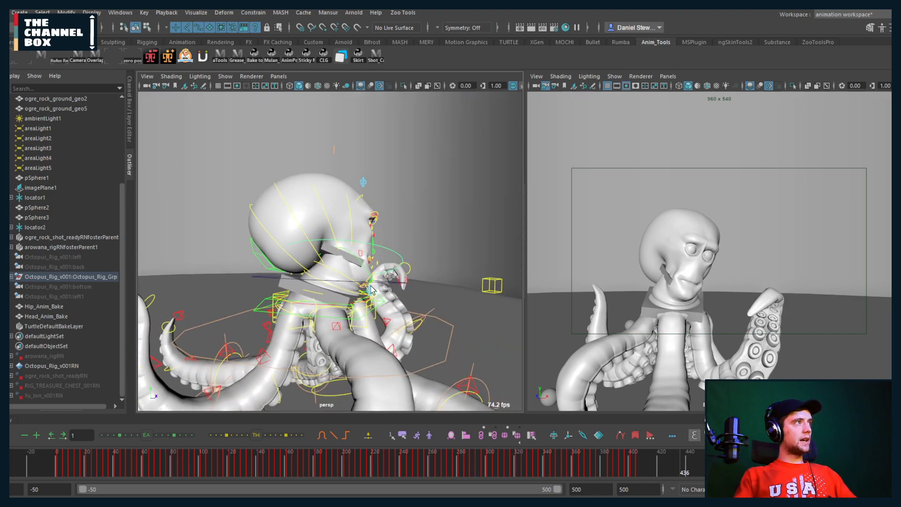
{"action": "scroll", "coordinate": [375, 294], "scroll_direction": "up", "scroll_amount": 2}
{"action": "left_click_drag", "start_coordinate": [375, 293], "coordinate": [363, 281], "text": "alt"}
{"action": "left_click", "coordinate": [341, 256]}
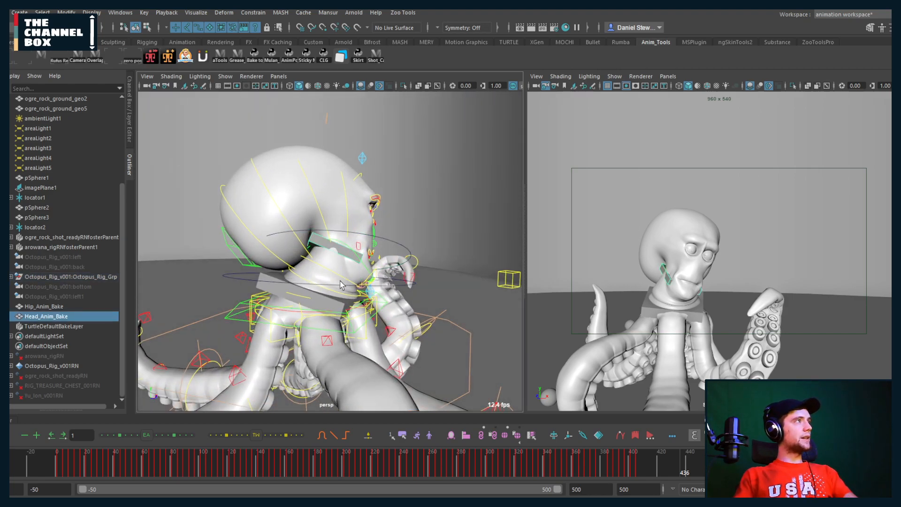
{"action": "key", "text": "Delete"}
{"action": "left_click", "coordinate": [336, 305]}
{"action": "key", "text": "Delete"}
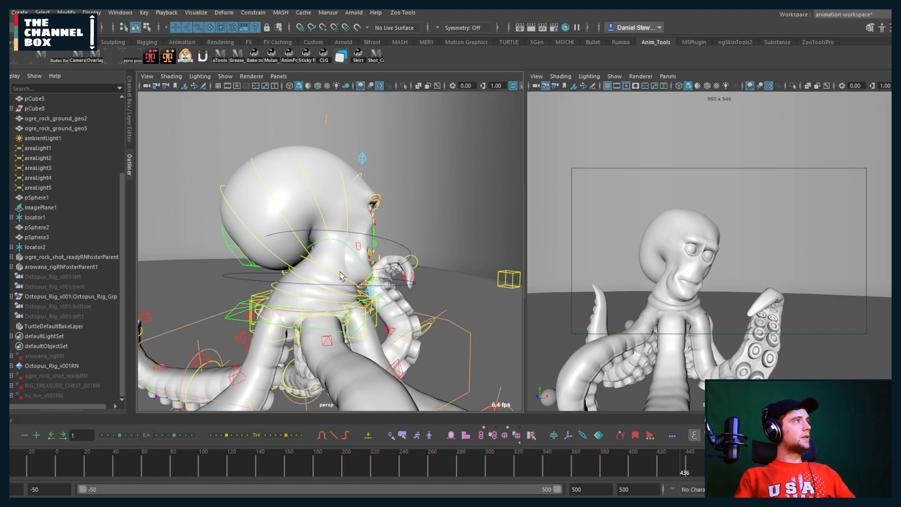
Expand Octopus_Rig_Grp in the Outliner through Ctrls_Grp and Global_Ctl down to Main_Ctl, and widen the Outliner.
{"action": "left_click", "coordinate": [112, 297]}
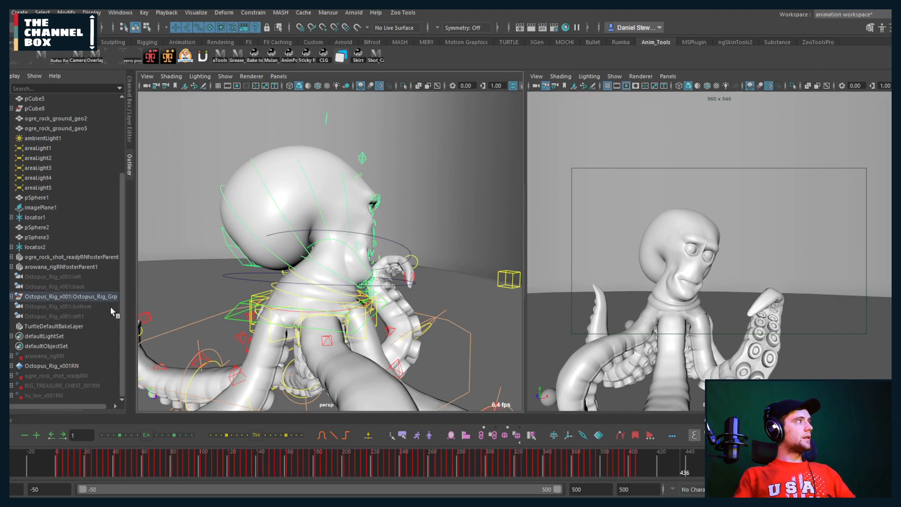
{"action": "left_click", "coordinate": [12, 297]}
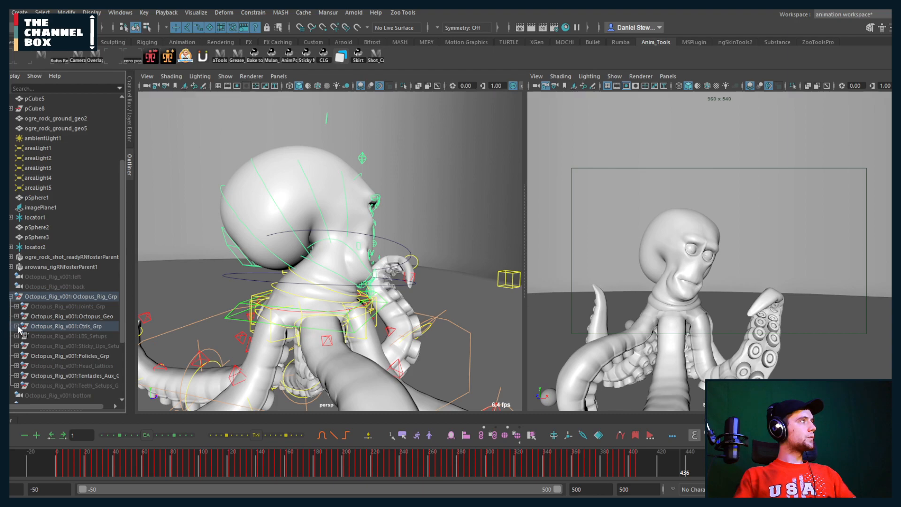
{"action": "left_click", "coordinate": [17, 326]}
{"action": "left_click", "coordinate": [22, 336]}
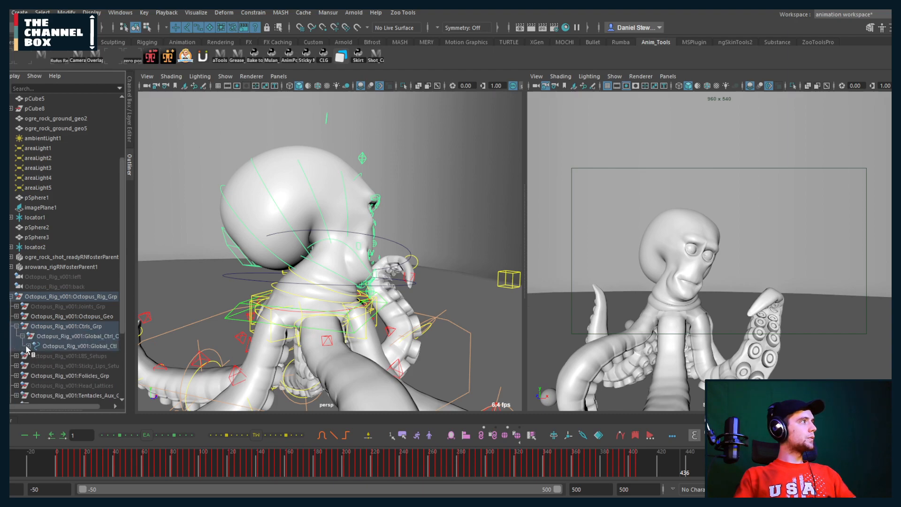
{"action": "left_click", "coordinate": [28, 346]}
{"action": "left_click", "coordinate": [34, 355]}
{"action": "left_click_drag", "start_coordinate": [138, 351], "coordinate": [222, 351]}
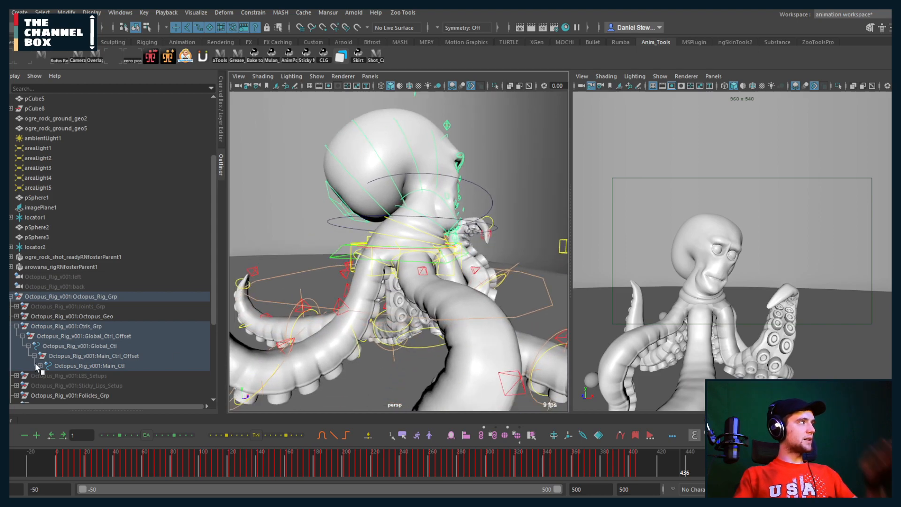
Expand Main_Ctl and Hips_Ctl_Offs down to Neck_03_Ctl, and look closely at the octopus neck.
{"action": "left_click", "coordinate": [40, 366]}
{"action": "scroll", "coordinate": [69, 353], "scroll_direction": "down", "scroll_amount": 3}
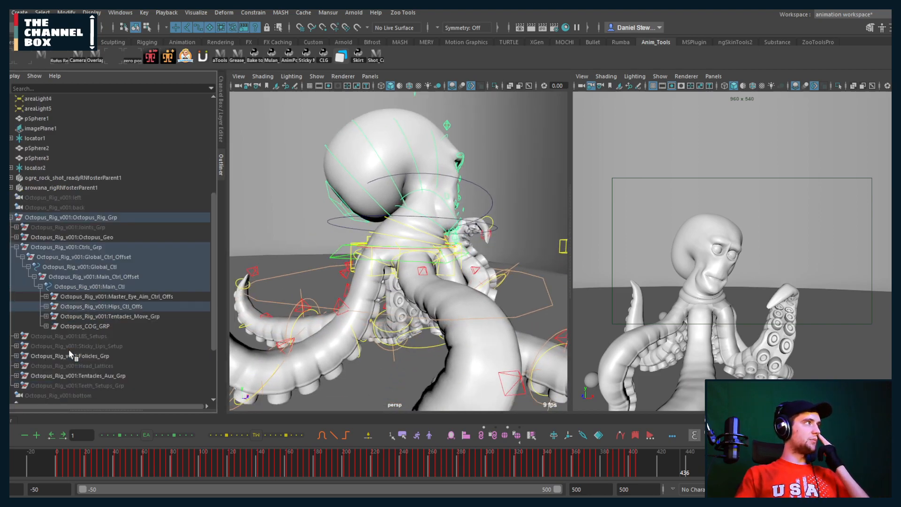
{"action": "left_click", "coordinate": [46, 307]}
{"action": "left_click", "coordinate": [52, 317]}
{"action": "scroll", "coordinate": [68, 331], "scroll_direction": "down", "scroll_amount": 3}
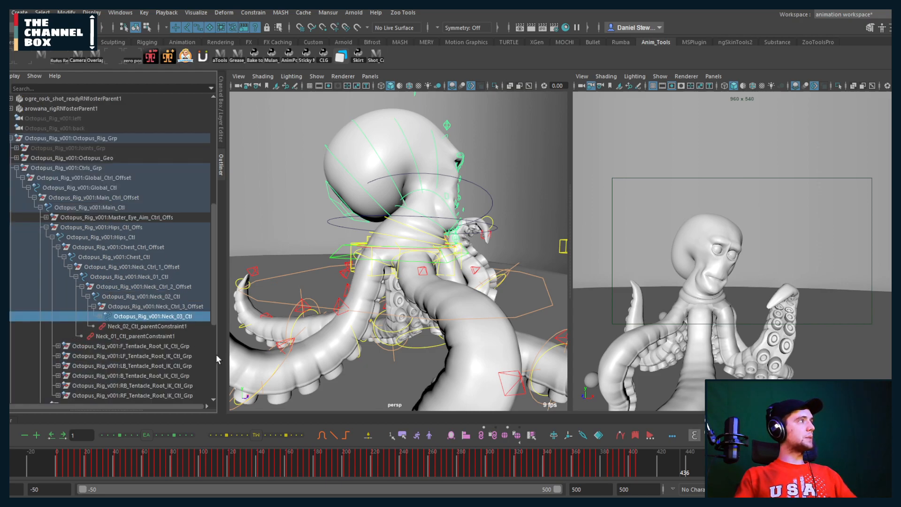
{"action": "left_click_drag", "start_coordinate": [228, 354], "coordinate": [250, 355]}
{"action": "scroll", "coordinate": [300, 247], "scroll_direction": "up", "scroll_amount": 4}
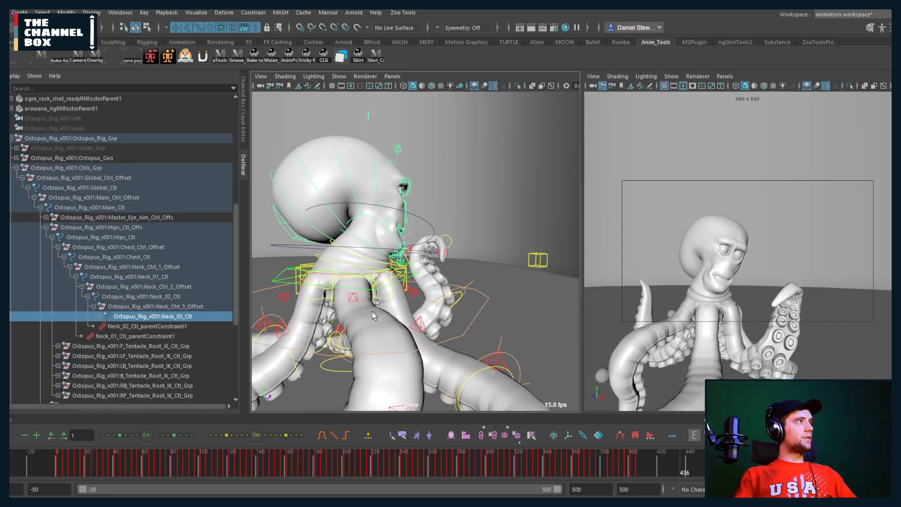
{"action": "left_click_drag", "start_coordinate": [490, 228], "coordinate": [467, 226], "text": "alt"}
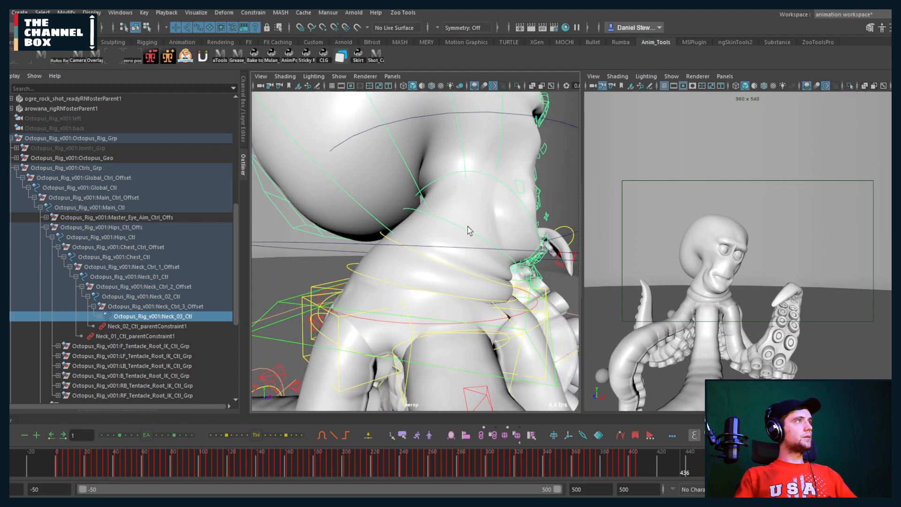
Examine the Neck_01_Ctl and Neck_02_Ctl parent constraints and the controls around the octopus neck.
{"action": "scroll", "coordinate": [467, 226], "scroll_direction": "down", "scroll_amount": 5}
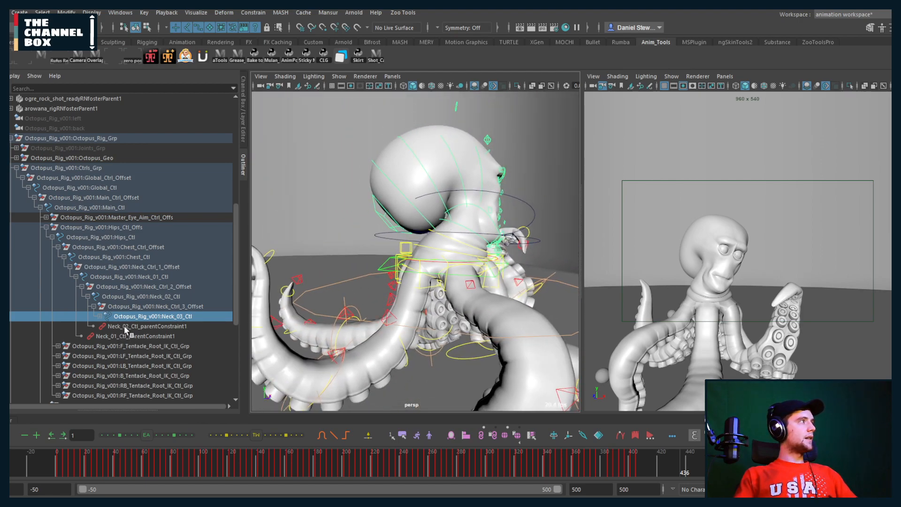
{"action": "left_click", "coordinate": [117, 327]}
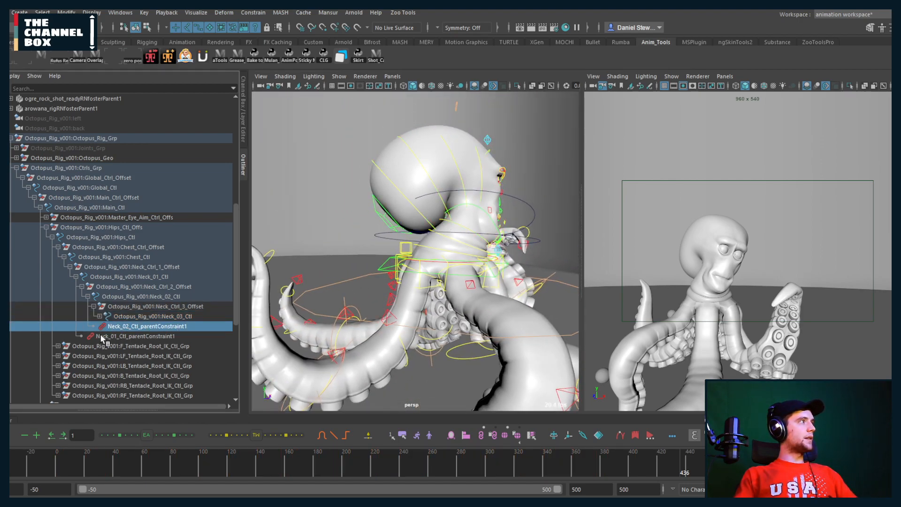
{"action": "left_click", "coordinate": [109, 336]}
{"action": "left_click_drag", "start_coordinate": [482, 237], "coordinate": [466, 228], "text": "alt"}
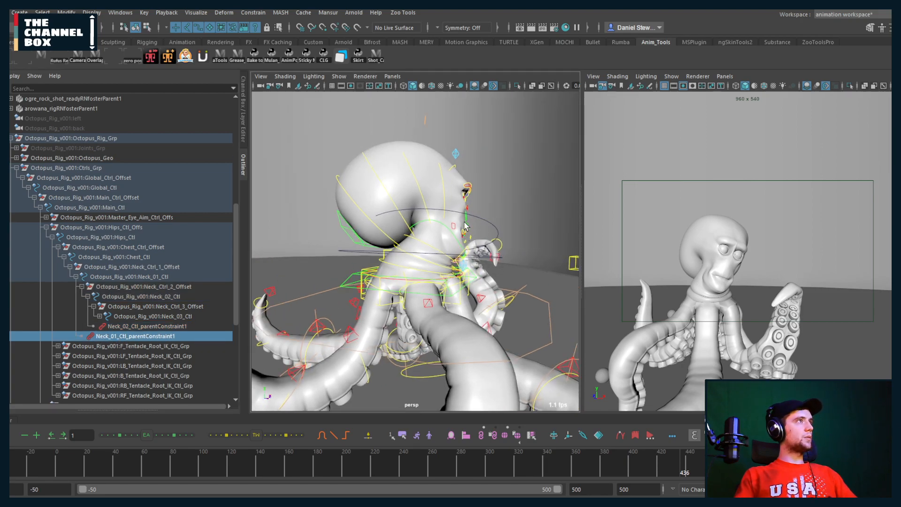
{"action": "left_click", "coordinate": [447, 245]}
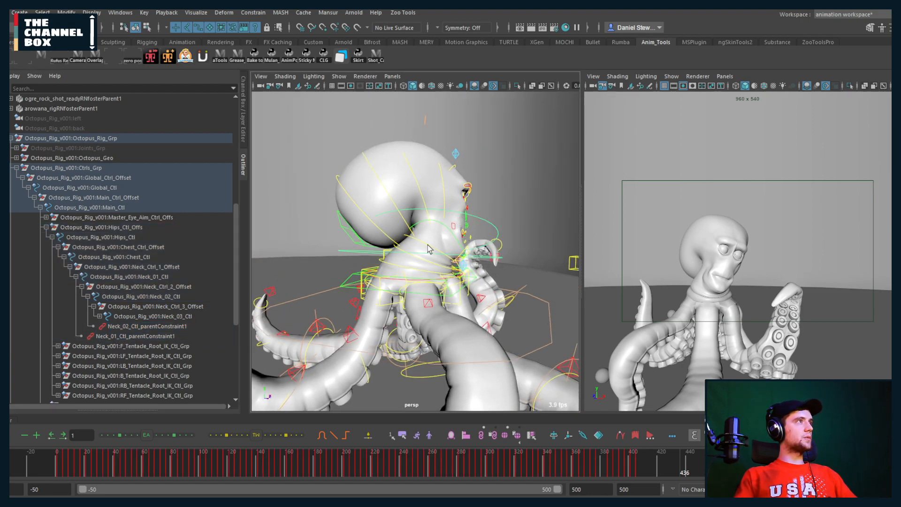
{"action": "left_click", "coordinate": [421, 263]}
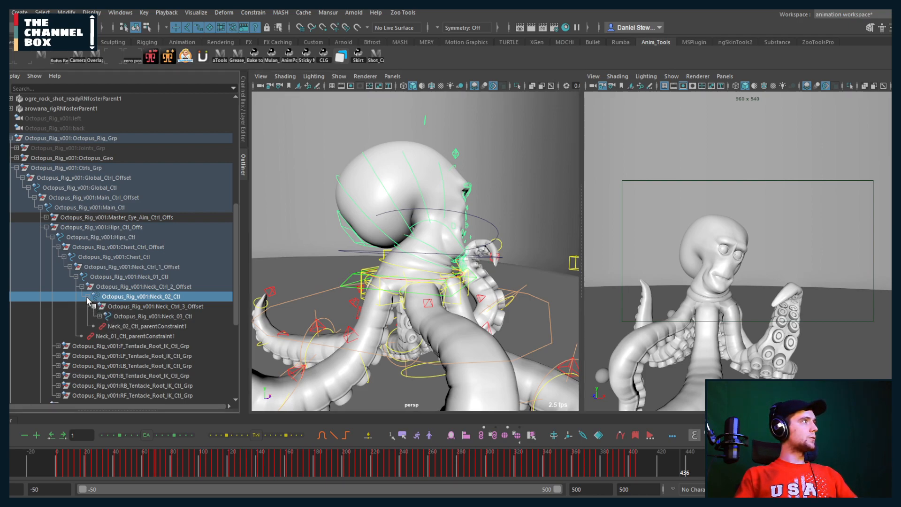
{"action": "left_click", "coordinate": [127, 326]}
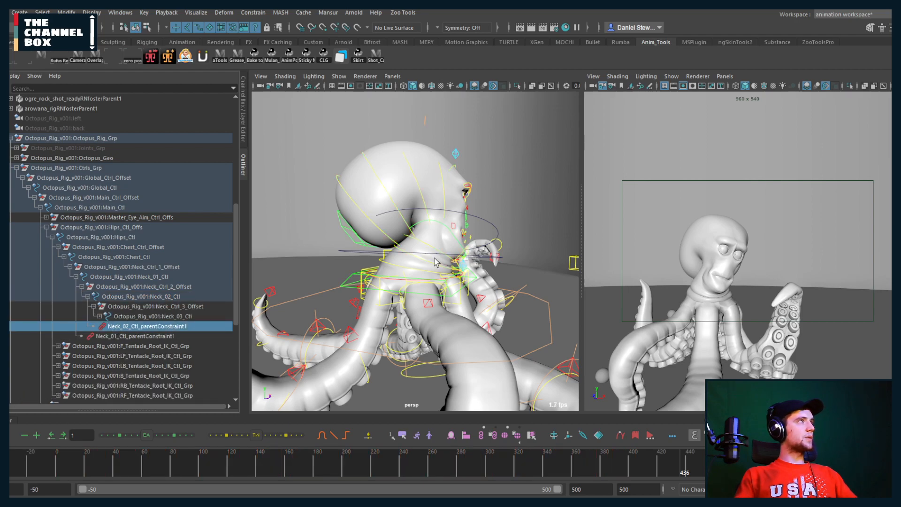
{"action": "key", "text": "f"}
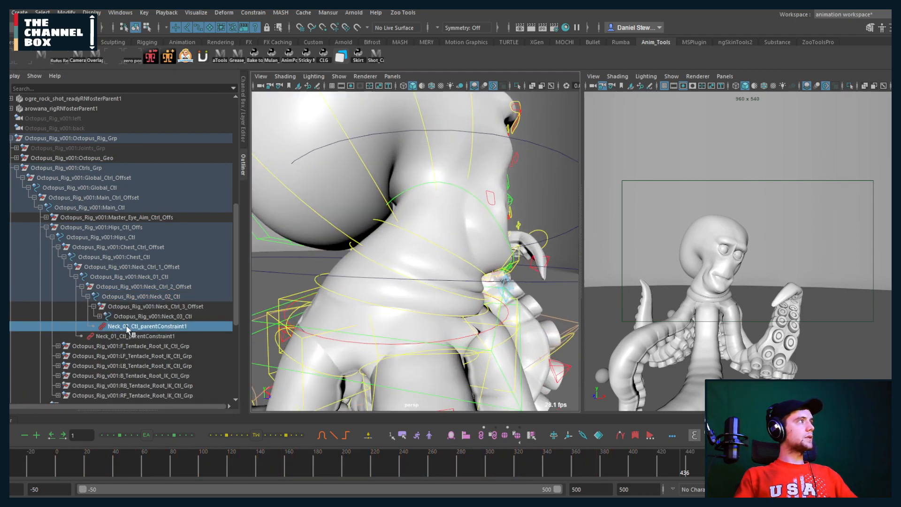
{"action": "left_click", "coordinate": [123, 336]}
{"action": "key", "text": "f"}
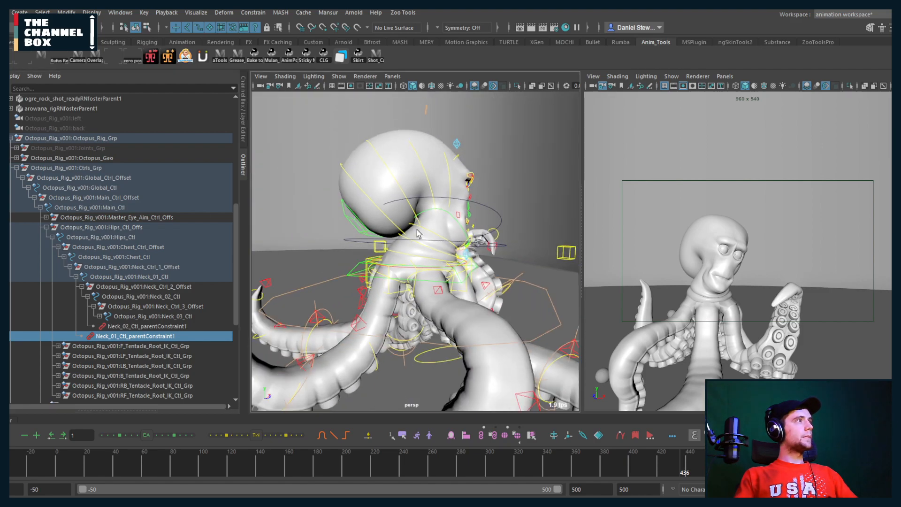
Test the octopus head control by moving it, and undo the move.
{"action": "left_click", "coordinate": [422, 243]}
{"action": "left_click_drag", "start_coordinate": [422, 242], "coordinate": [490, 210]}
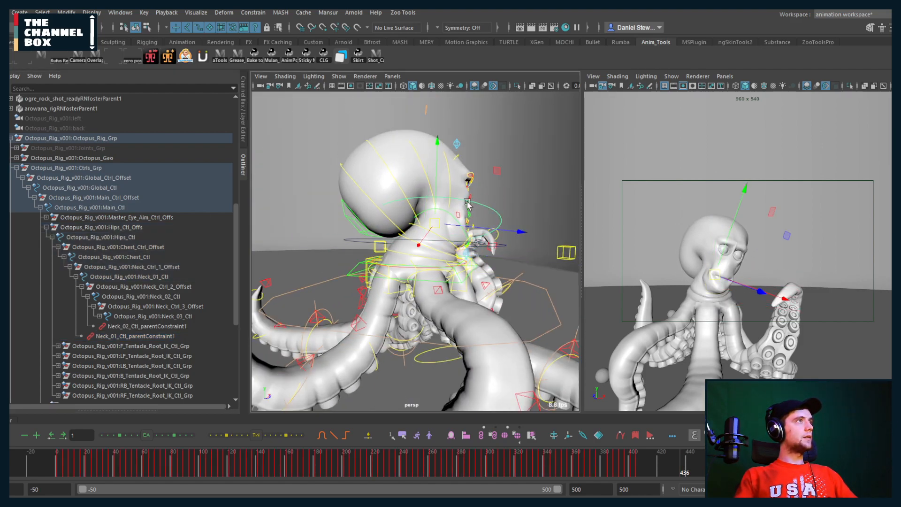
{"action": "left_click_drag", "start_coordinate": [438, 222], "coordinate": [420, 195]}
{"action": "key", "text": "ctrl+z"}
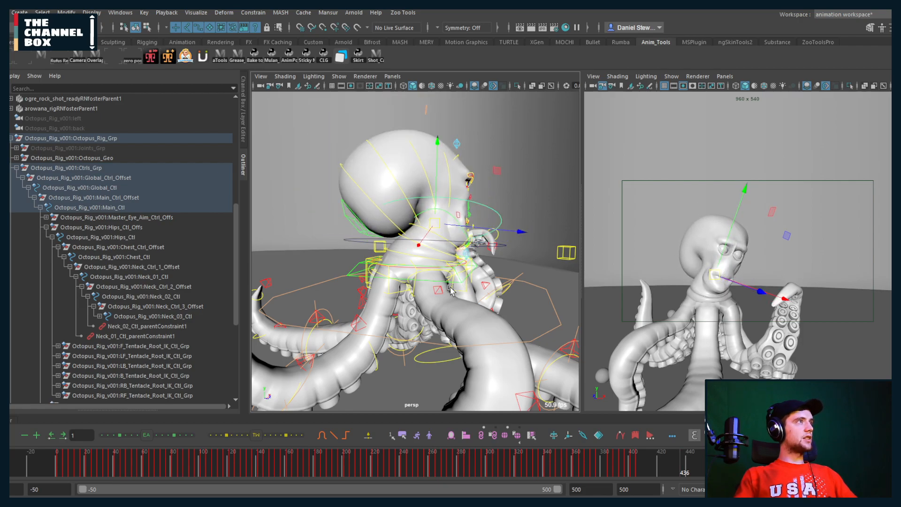
Select Hips_Ctl, show its channels in place of the Outliner, and go to frame 1 with the octopus framed.
{"action": "left_click", "coordinate": [442, 281]}
{"action": "mouse_move", "coordinate": [443, 281]}
{"action": "left_mouse_down"}
{"action": "mouse_move", "coordinate": [451, 313]}
{"action": "mouse_move", "coordinate": [425, 278]}
{"action": "left_mouse_up"}
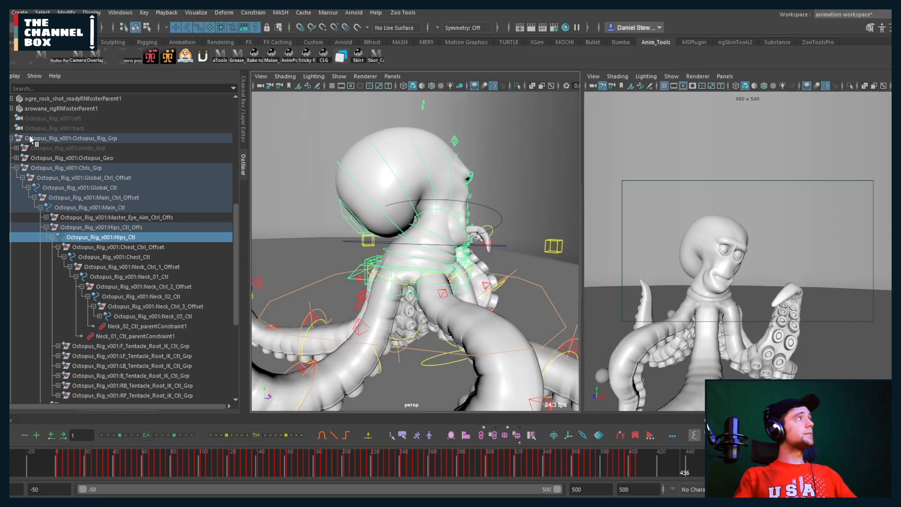
{"action": "left_click", "coordinate": [243, 168]}
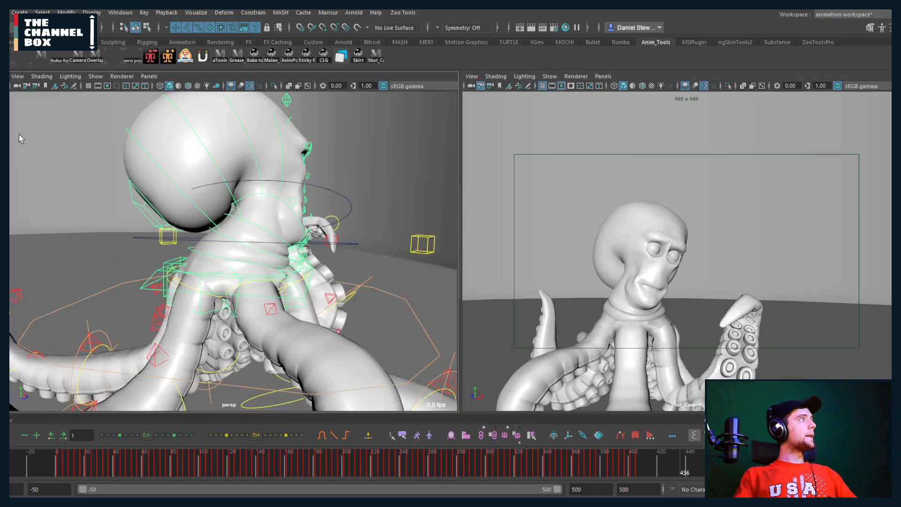
{"action": "left_click", "coordinate": [4, 109]}
{"action": "left_click_drag", "start_coordinate": [203, 195], "coordinate": [352, 254], "text": "alt"}
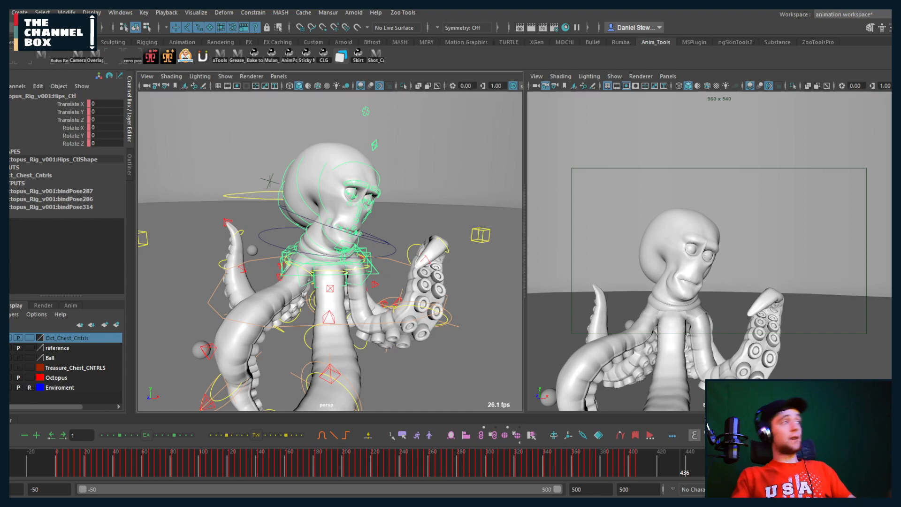
{"action": "mouse_move", "coordinate": [66, 460]}
{"action": "left_mouse_down"}
{"action": "mouse_move", "coordinate": [30, 459]}
{"action": "mouse_move", "coordinate": [58, 460]}
{"action": "left_mouse_up"}
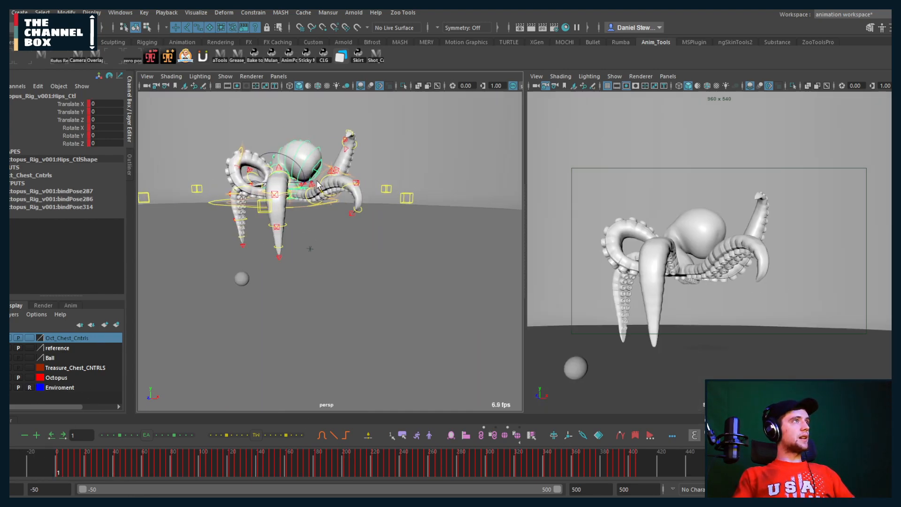
{"action": "key", "text": "f"}
{"action": "left_click_drag", "start_coordinate": [361, 204], "coordinate": [291, 229], "text": "alt"}
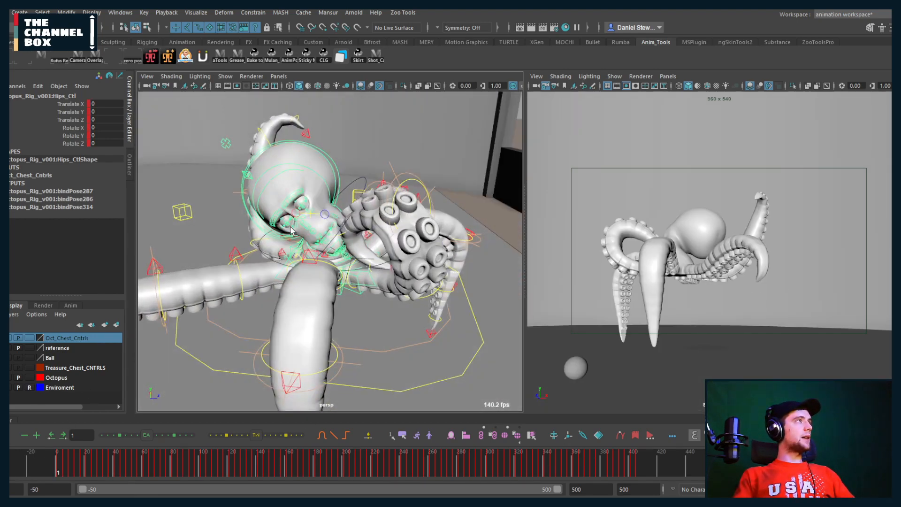
Go to frame 109 and select Octopus_COG_CTRL.
{"action": "left_click", "coordinate": [336, 243]}
{"action": "left_click_drag", "start_coordinate": [118, 469], "coordinate": [217, 469]}
{"action": "left_click_drag", "start_coordinate": [306, 371], "coordinate": [343, 296], "text": "alt"}
{"action": "key", "text": "e"}
{"action": "key", "text": "w"}
{"action": "left_click", "coordinate": [340, 259]}
{"action": "key", "text": "e"}
{"action": "key", "text": "q"}
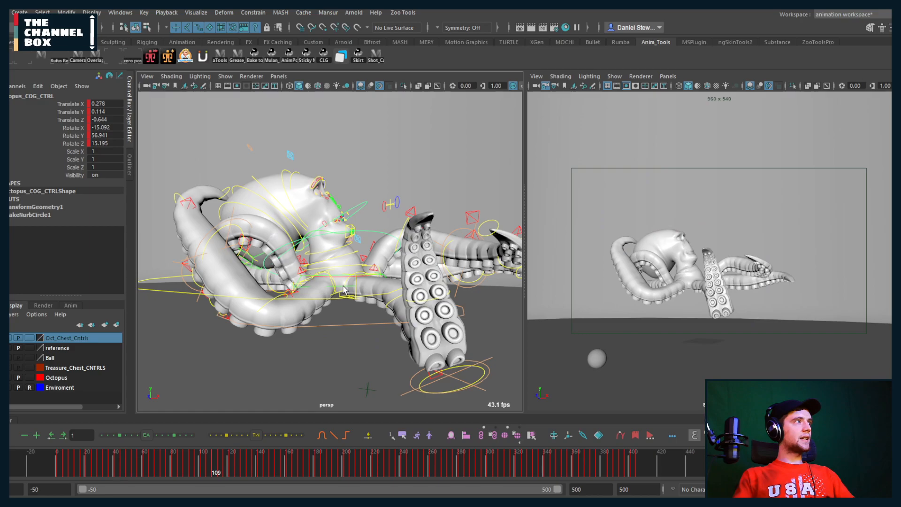
Try rotating Hips_Ctl at frame 109, and undo back to frame 1.
{"action": "left_click", "coordinate": [344, 286]}
{"action": "key", "text": "e"}
{"action": "left_click_drag", "start_coordinate": [323, 257], "coordinate": [361, 283]}
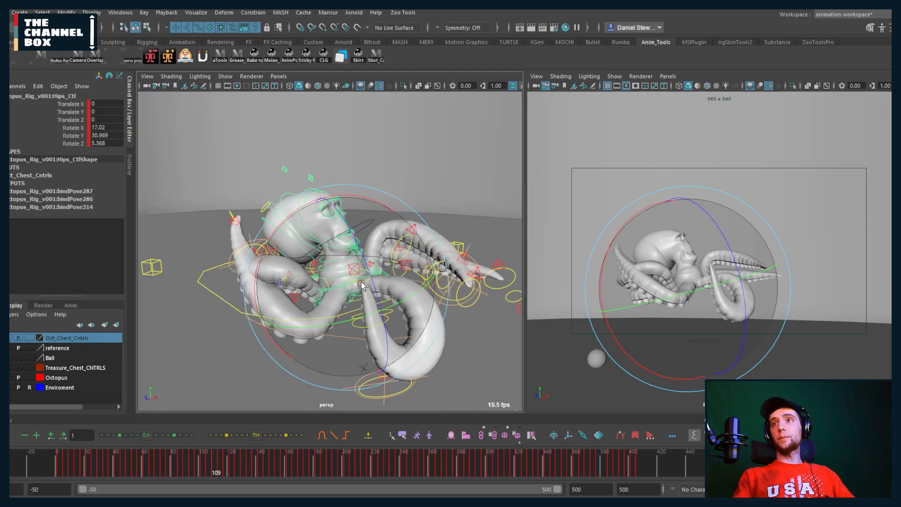
{"action": "key", "text": "ctrl+z"}
{"action": "key", "text": "ctrl+z"}
{"action": "key", "text": "ctrl+z"}
{"action": "key", "text": "ctrl+z"}
{"action": "key", "text": "ctrl+z"}
{"action": "key", "text": "ctrl+z"}
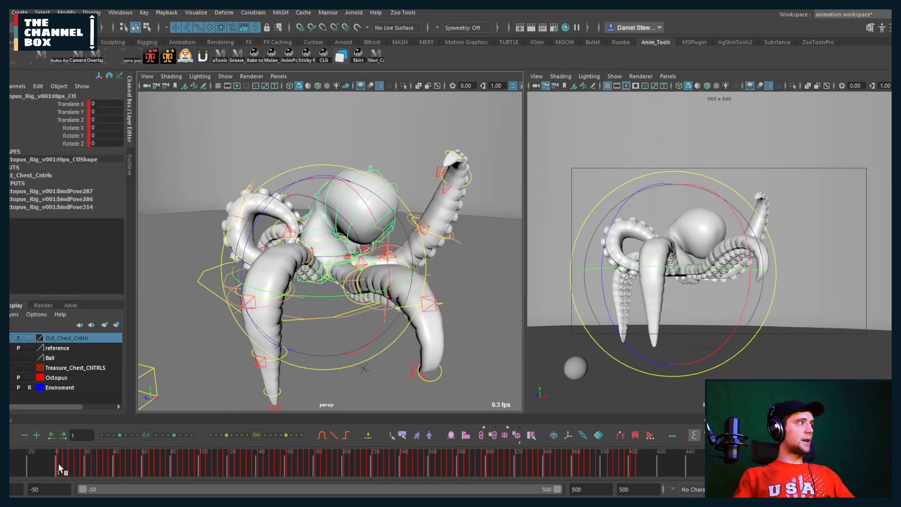
Scrub to the octopus's rest pose before frame 0 and view the tentacle roots up close.
{"action": "left_click_drag", "start_coordinate": [59, 465], "coordinate": [10, 466]}
{"action": "left_click_drag", "start_coordinate": [249, 331], "coordinate": [408, 352], "text": "alt"}
{"action": "right_click_drag", "start_coordinate": [374, 311], "coordinate": [402, 301], "text": "alt"}
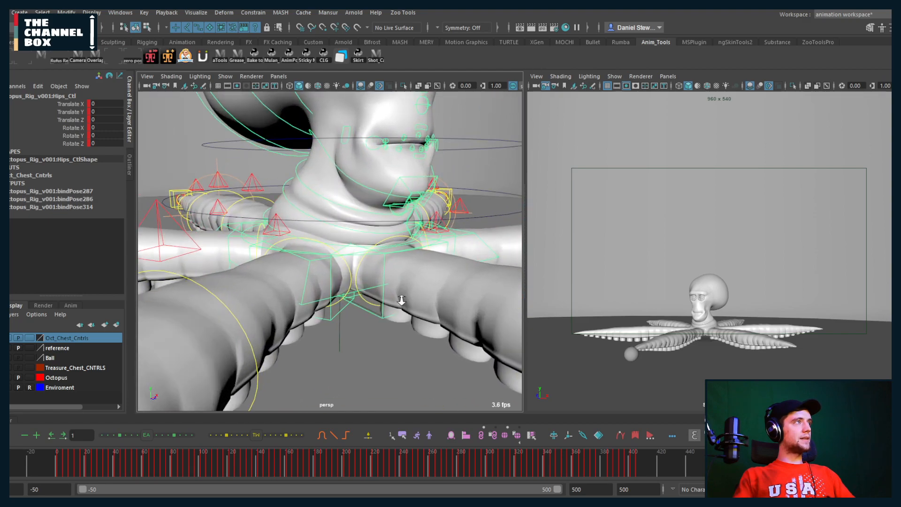
{"action": "left_click_drag", "start_coordinate": [368, 308], "coordinate": [371, 307], "text": "alt"}
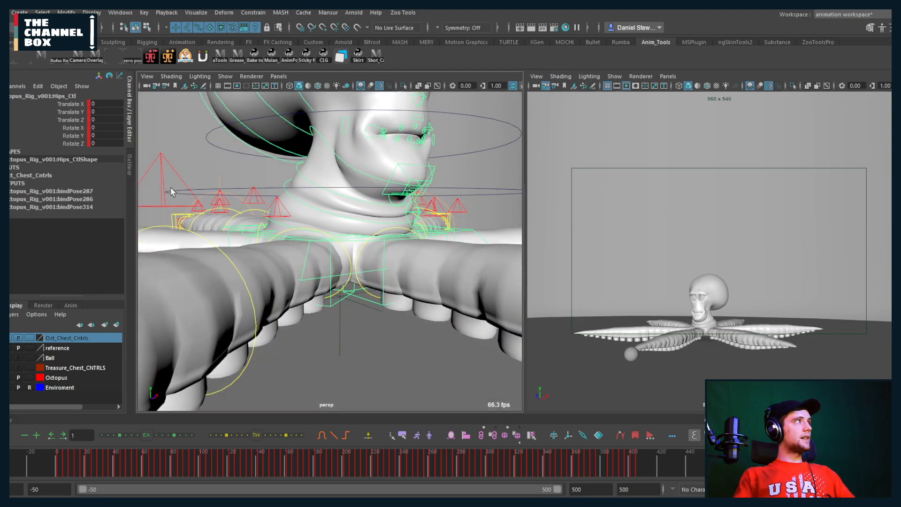
Parent-constrain F_Tentacle_Root_IK_Ctl to Hips_Ctl.
{"action": "left_click", "coordinate": [384, 306]}
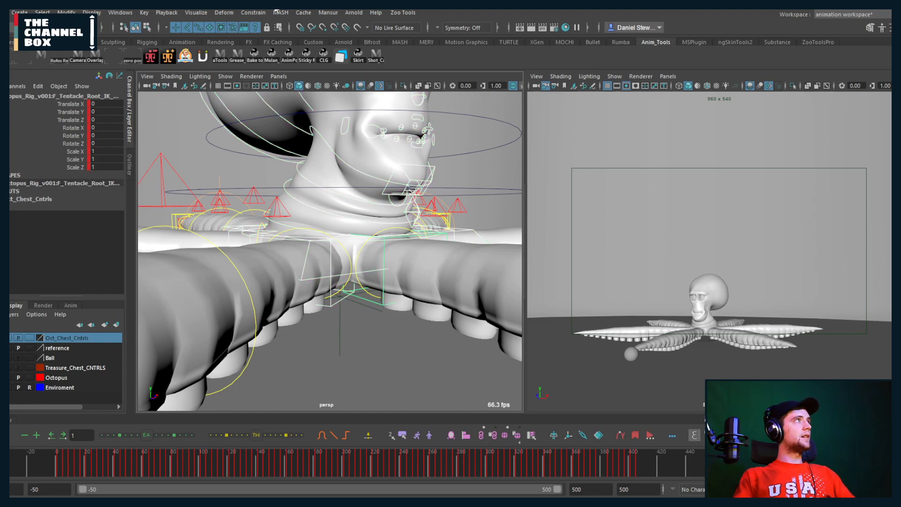
{"action": "left_click", "coordinate": [254, 12]}
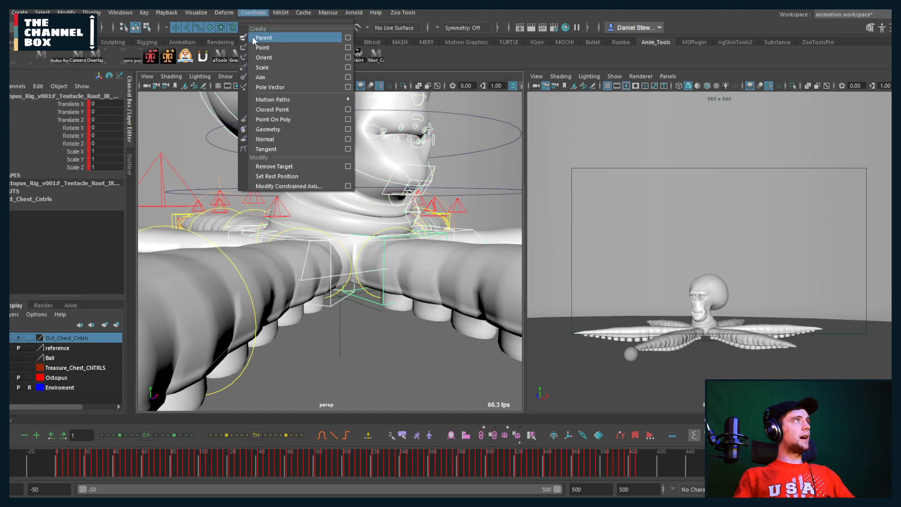
{"action": "left_click", "coordinate": [258, 17]}
{"action": "left_click", "coordinate": [254, 13]}
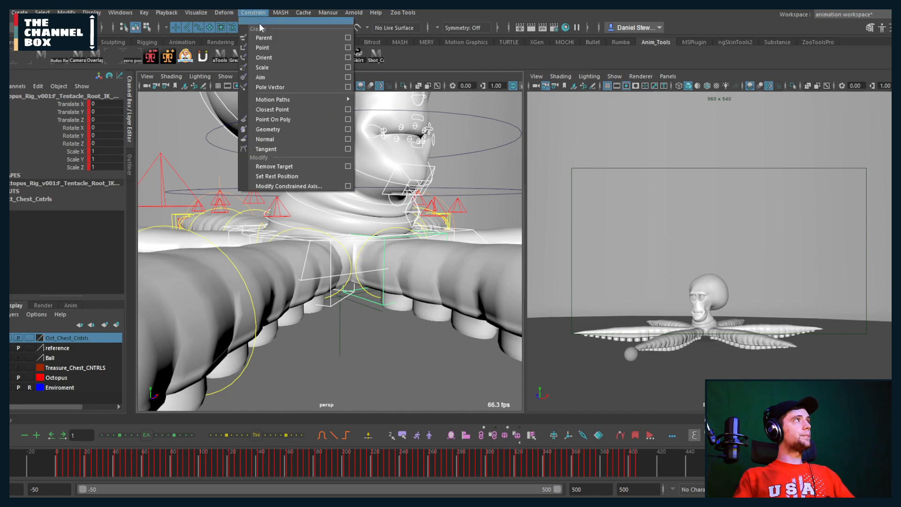
{"action": "left_click", "coordinate": [261, 39]}
Test F_Tentacle_Root_IK_Ctl by rotating it, and undo the rotation.
{"action": "left_click_drag", "start_coordinate": [407, 261], "coordinate": [440, 241], "text": "alt"}
{"action": "key", "text": "e"}
{"action": "key", "text": "ctrl+z"}
{"action": "key", "text": "ctrl+z"}
{"action": "key", "text": "ctrl+z"}
{"action": "key", "text": "ctrl+z"}
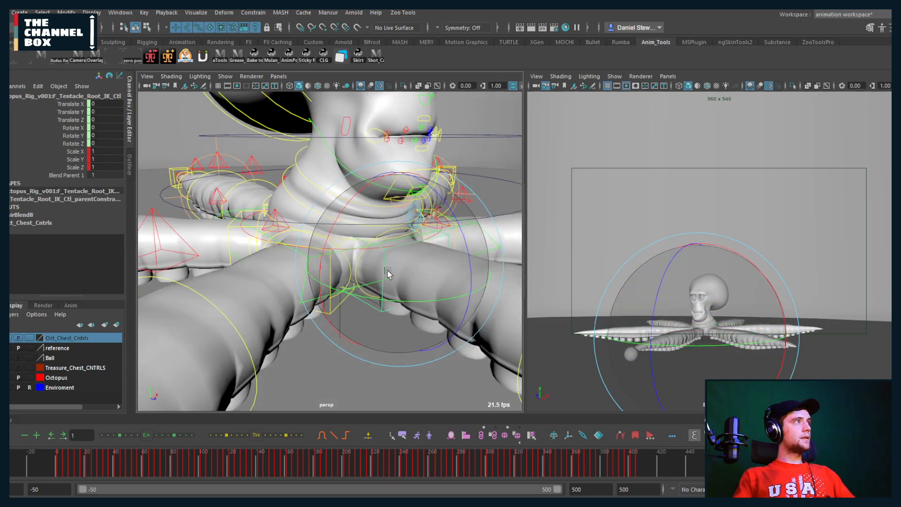
{"action": "left_click_drag", "start_coordinate": [392, 262], "coordinate": [415, 267]}
{"action": "key", "text": "ctrl+z"}
Try rotating a control at the base of the tentacles, undo the rotation, and select Hips_Ctl again.
{"action": "left_click_drag", "start_coordinate": [350, 276], "coordinate": [345, 268], "text": "alt"}
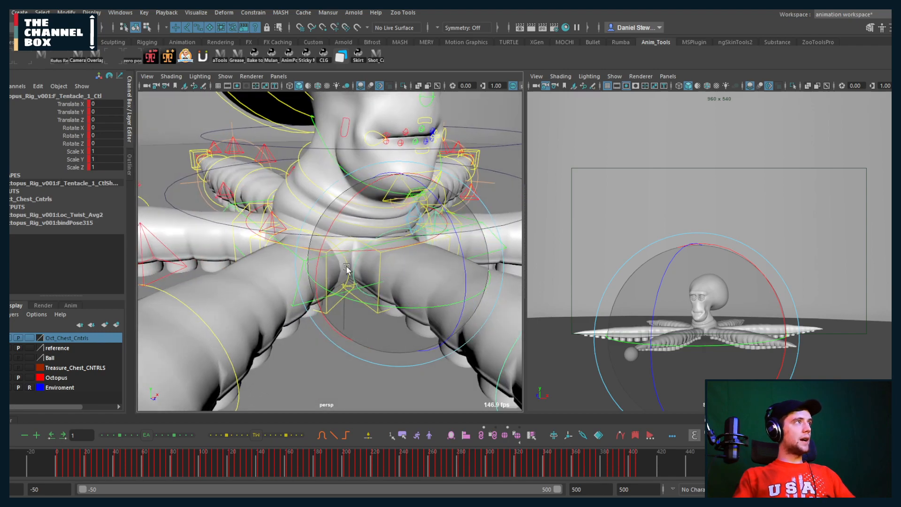
{"action": "key", "text": "q"}
{"action": "left_click", "coordinate": [350, 270]}
{"action": "key", "text": "e"}
{"action": "right_click_drag", "start_coordinate": [349, 270], "coordinate": [287, 274], "text": "alt"}
{"action": "mouse_move", "coordinate": [286, 274]}
{"action": "left_mouse_down"}
{"action": "mouse_move", "coordinate": [306, 300]}
{"action": "mouse_move", "coordinate": [361, 337]}
{"action": "mouse_move", "coordinate": [376, 341]}
{"action": "mouse_move", "coordinate": [380, 315]}
{"action": "mouse_move", "coordinate": [365, 357]}
{"action": "mouse_move", "coordinate": [382, 305]}
{"action": "mouse_move", "coordinate": [402, 306]}
{"action": "mouse_move", "coordinate": [302, 281]}
{"action": "left_mouse_up"}
{"action": "key", "text": "ctrl+z"}
{"action": "key", "text": "ctrl+z"}
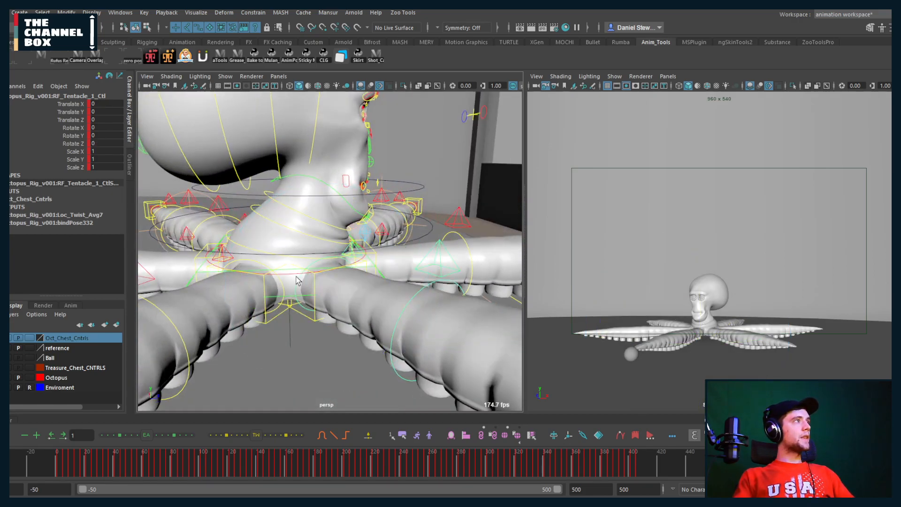
{"action": "left_click", "coordinate": [318, 294]}
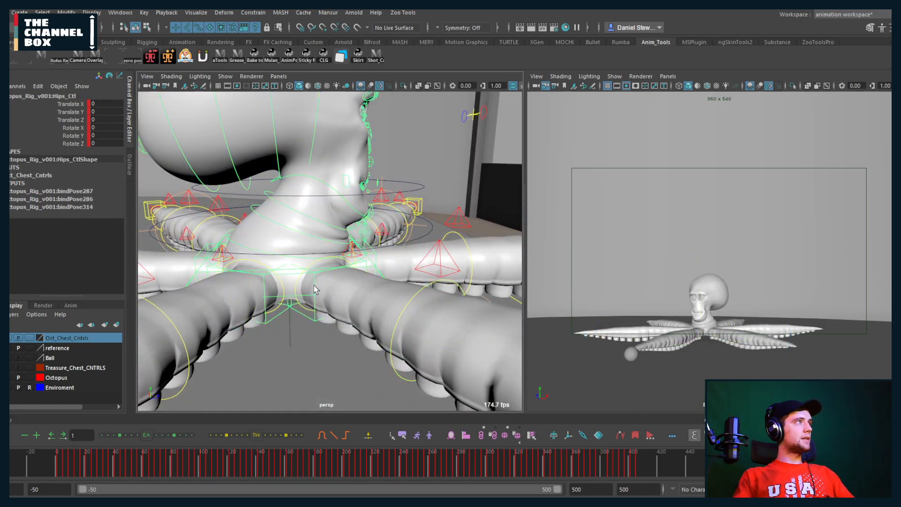
Parent-constrain RF_Tentacle_Root_IK_Ctl to Hips_Ctl.
{"action": "key", "text": "ctrl+z"}
{"action": "left_click", "coordinate": [243, 13]}
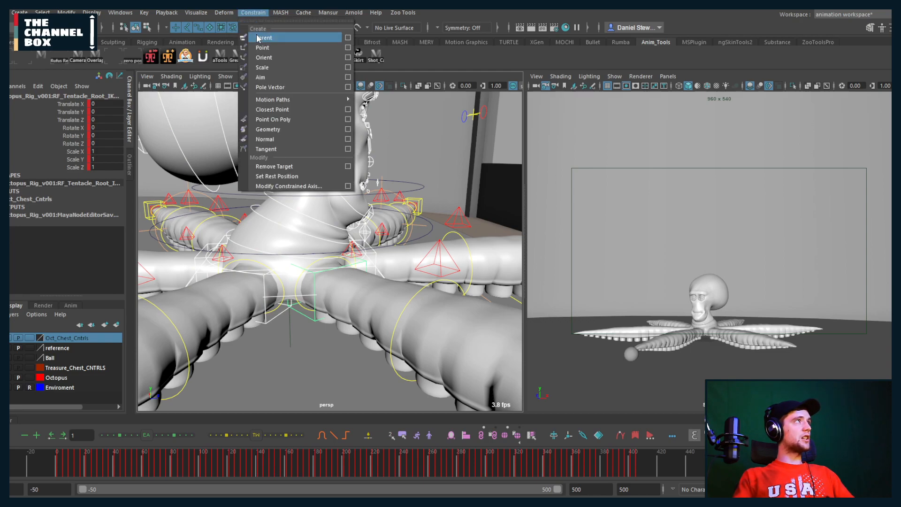
{"action": "left_click", "coordinate": [260, 35]}
Parent-constrain RB_Tentacle_Root_IK_Ctl to the hips control.
{"action": "left_click_drag", "start_coordinate": [333, 287], "coordinate": [332, 289], "text": "alt"}
{"action": "left_click", "coordinate": [332, 289]}
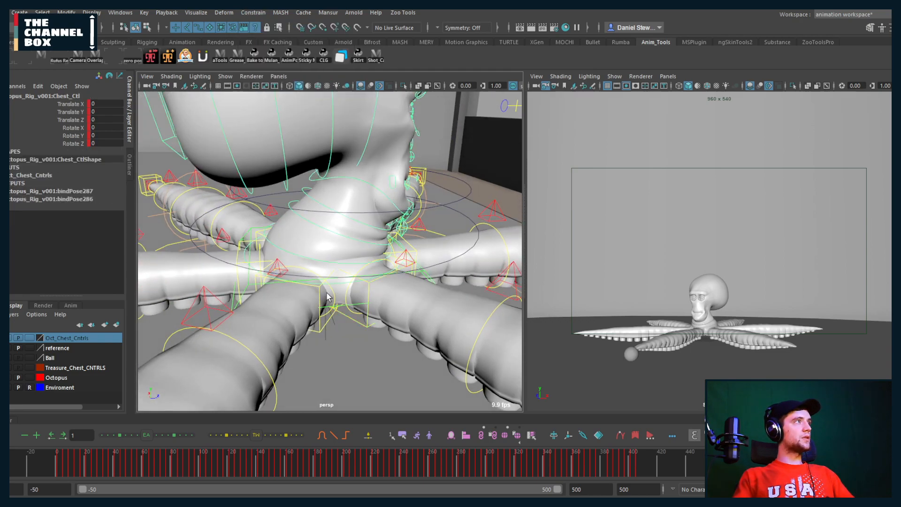
{"action": "left_click", "coordinate": [315, 219]}
{"action": "left_click", "coordinate": [268, 13]}
{"action": "left_click", "coordinate": [261, 36]}
Parent-constrain B_Tentacle_Root_IK_Ctl at the back of the octopus to the hips control.
{"action": "left_click_drag", "start_coordinate": [254, 287], "coordinate": [277, 293], "text": "alt"}
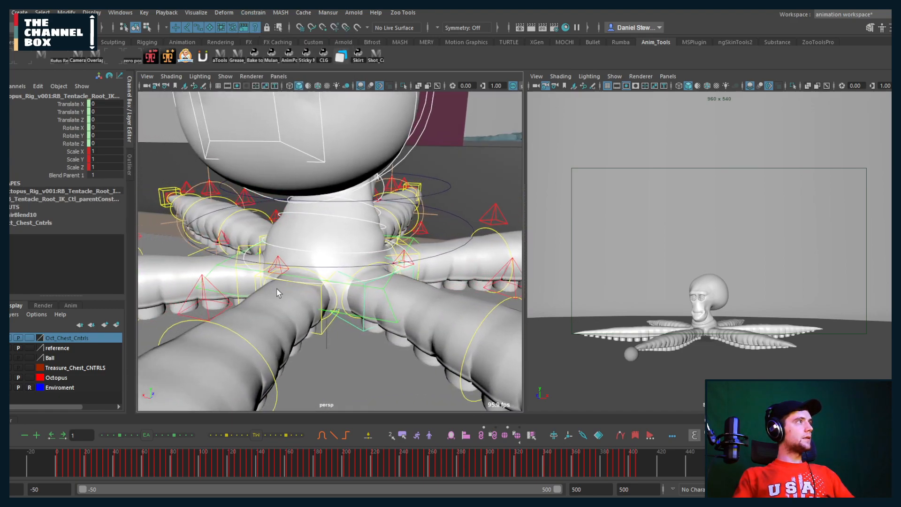
{"action": "left_click", "coordinate": [339, 289]}
{"action": "left_click", "coordinate": [326, 308]}
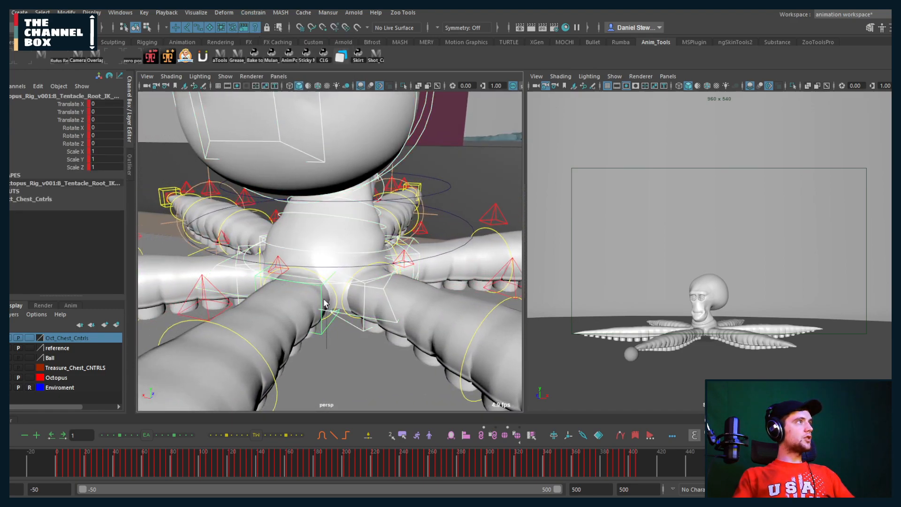
{"action": "left_click", "coordinate": [253, 13]}
{"action": "left_click", "coordinate": [257, 33]}
Parent-constrain LB_Tentacle_Root_IK_Ctl to the hips control.
{"action": "left_click_drag", "start_coordinate": [300, 296], "coordinate": [259, 291], "text": "alt"}
{"action": "left_click", "coordinate": [275, 309]}
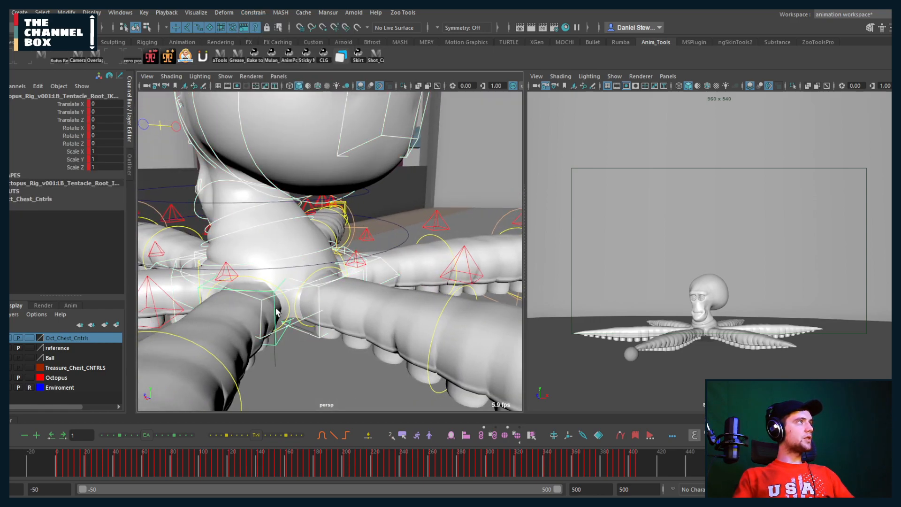
{"action": "left_click", "coordinate": [248, 13]}
{"action": "left_click", "coordinate": [257, 34]}
Parent-constrain the root IK control of the tentacle in front of the left back one to the hips control.
{"action": "left_click_drag", "start_coordinate": [281, 282], "coordinate": [257, 296], "text": "alt"}
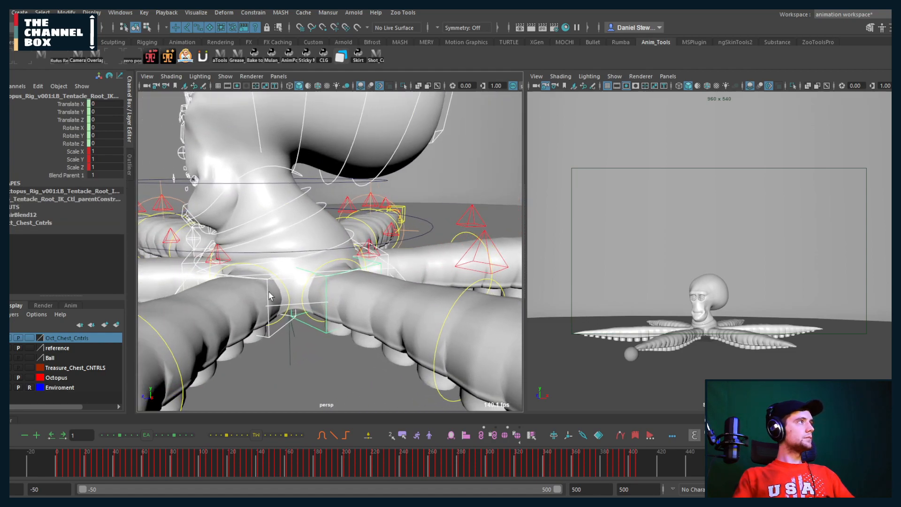
{"action": "left_click", "coordinate": [270, 296]}
{"action": "left_click", "coordinate": [272, 312]}
{"action": "left_click", "coordinate": [257, 320], "text": "shift"}
{"action": "left_click", "coordinate": [258, 15]}
{"action": "left_click", "coordinate": [263, 37]}
Try out the hips control and the front tentacle's root controls up close, and undo each trial change.
{"action": "left_click_drag", "start_coordinate": [270, 255], "coordinate": [445, 280], "text": "alt"}
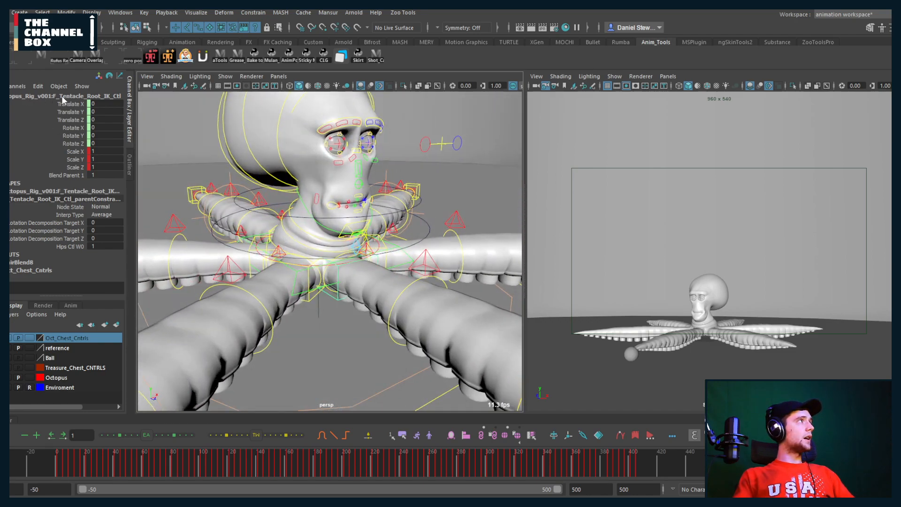
{"action": "left_click_drag", "start_coordinate": [297, 198], "coordinate": [324, 272], "text": "alt"}
{"action": "left_click", "coordinate": [319, 241]}
{"action": "key", "text": "ctrl+z"}
{"action": "left_click_drag", "start_coordinate": [277, 291], "coordinate": [324, 320], "text": "alt"}
{"action": "key", "text": "q"}
{"action": "left_click", "coordinate": [314, 275]}
{"action": "key", "text": "e"}
{"action": "key", "text": "ctrl+z"}
{"action": "right_click_drag", "start_coordinate": [324, 314], "coordinate": [319, 281], "text": "alt"}
{"action": "left_click_drag", "start_coordinate": [319, 282], "coordinate": [342, 281], "text": "alt"}
{"action": "key", "text": "ctrl+z"}
{"action": "left_click", "coordinate": [310, 281]}
{"action": "key", "text": "ctrl+z"}
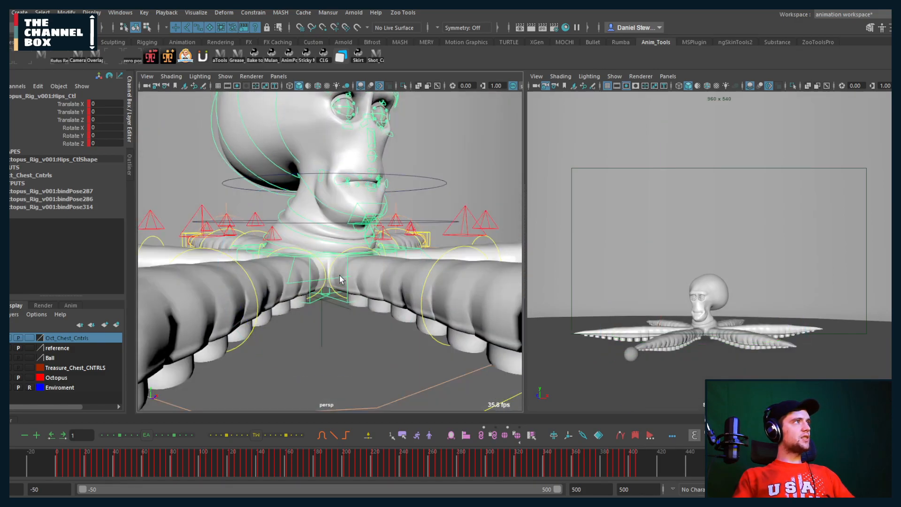
Try moving F_Tentacle_1_Ctl at the base of the front tentacle, and undo the move.
{"action": "left_click", "coordinate": [350, 314]}
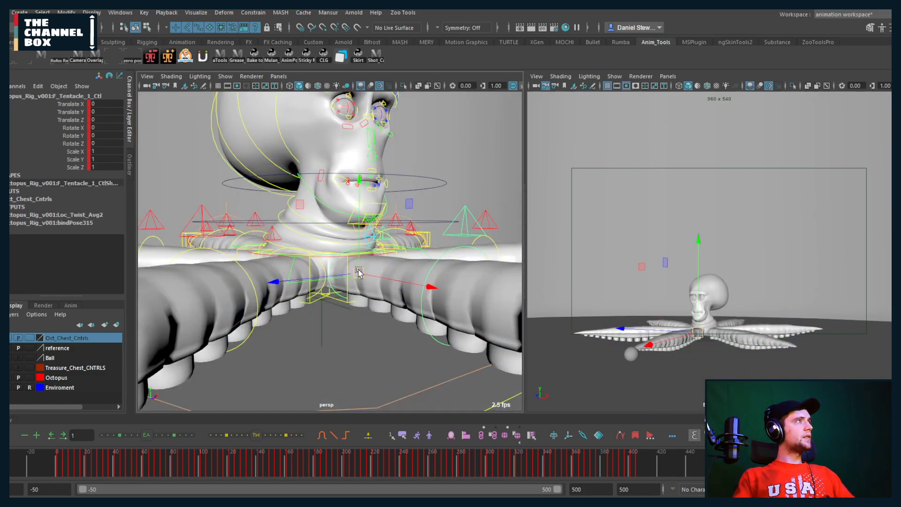
{"action": "left_click_drag", "start_coordinate": [350, 315], "coordinate": [354, 278]}
{"action": "key", "text": "ctrl+z"}
Parent-constrain F_Tentacle_1_Ctl to Hips_Ctl.
{"action": "scroll", "coordinate": [337, 270], "scroll_direction": "down", "scroll_amount": 2}
{"action": "left_click", "coordinate": [340, 266]}
{"action": "scroll", "coordinate": [340, 272], "scroll_direction": "up", "scroll_amount": 3}
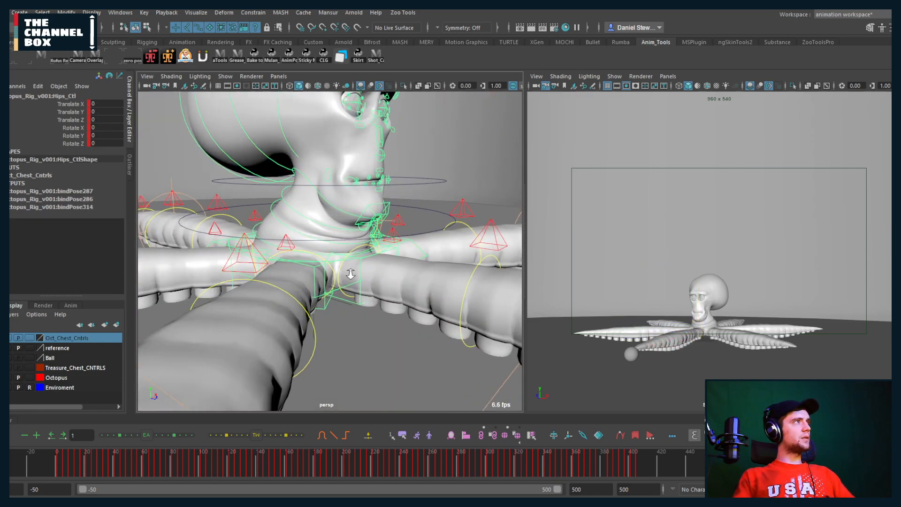
{"action": "left_click", "coordinate": [337, 275]}
{"action": "left_click", "coordinate": [253, 12]}
{"action": "left_click", "coordinate": [263, 27]}
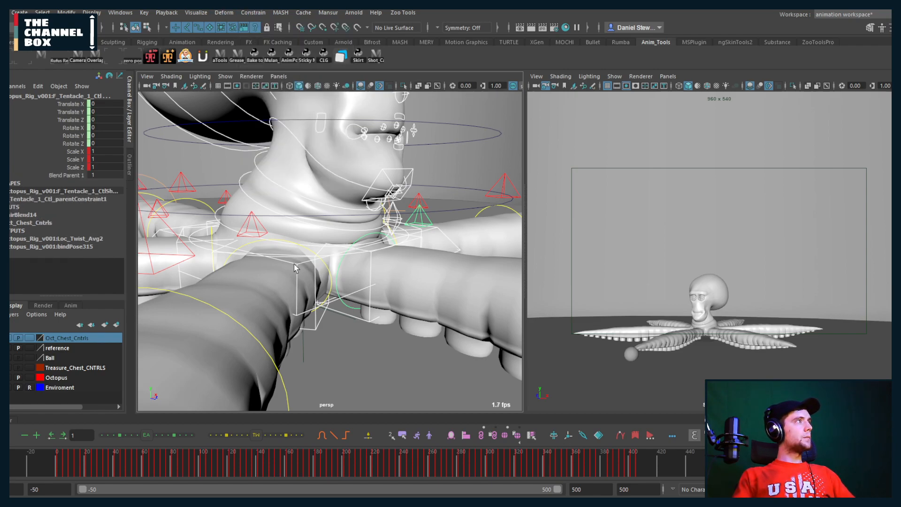
Test how the tentacles follow by rotating Hips_Ctl, and undo the rotation.
{"action": "left_click", "coordinate": [296, 265]}
{"action": "key", "text": "e"}
{"action": "left_click_drag", "start_coordinate": [330, 256], "coordinate": [308, 182]}
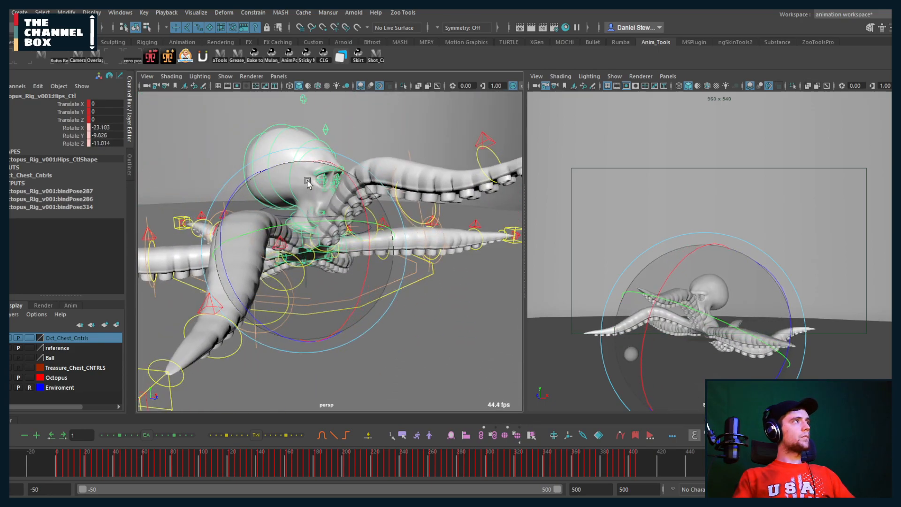
{"action": "key", "text": "ctrl+z"}
{"action": "key", "text": "ctrl+z"}
{"action": "key", "text": "ctrl+z"}
Move the octopus's body with its body control and try rotating it to test the constrained tentacle roots.
{"action": "left_click_drag", "start_coordinate": [318, 249], "coordinate": [402, 303], "text": "alt"}
{"action": "left_click", "coordinate": [369, 334]}
{"action": "key", "text": "w"}
{"action": "left_click_drag", "start_coordinate": [305, 253], "coordinate": [359, 204]}
{"action": "left_click", "coordinate": [338, 206]}
{"action": "key", "text": "e"}
{"action": "left_click_drag", "start_coordinate": [359, 205], "coordinate": [385, 267]}
Rotate RF_Tentacle_2_Ctl to about -3.5 in X, -10.7 in Y and 24.4 in Z.
{"action": "right_click_drag", "start_coordinate": [385, 267], "coordinate": [286, 289], "text": "alt"}
{"action": "left_click_drag", "start_coordinate": [286, 290], "coordinate": [408, 240], "text": "alt"}
{"action": "key", "text": "q"}
{"action": "left_click", "coordinate": [404, 278]}
{"action": "key", "text": "e"}
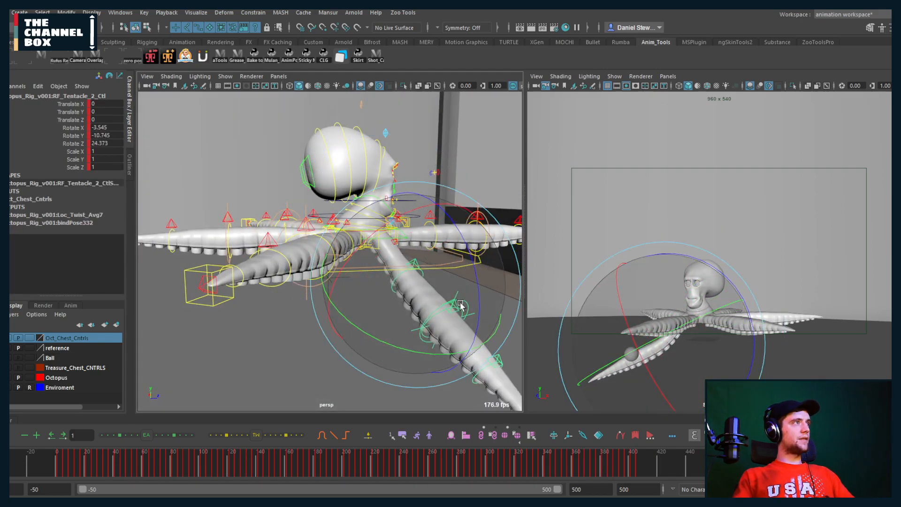
Rotate the control following RF_Tentacle_2_Ctl along the same tentacle to bend its middle.
{"action": "key", "text": "q"}
{"action": "left_click", "coordinate": [455, 313]}
{"action": "key", "text": "e"}
{"action": "middle_click_drag", "start_coordinate": [455, 314], "coordinate": [425, 306], "text": "alt"}
{"action": "left_click_drag", "start_coordinate": [424, 306], "coordinate": [402, 254]}
Rotate RF_Tentacle_4_Ctl to about 10.7 in X, -3.2 in Y and -8.1 in Z to curl the tentacle's end.
{"action": "key", "text": "q"}
{"action": "left_click", "coordinate": [415, 318]}
{"action": "key", "text": "e"}
{"action": "left_click_drag", "start_coordinate": [415, 320], "coordinate": [393, 330]}
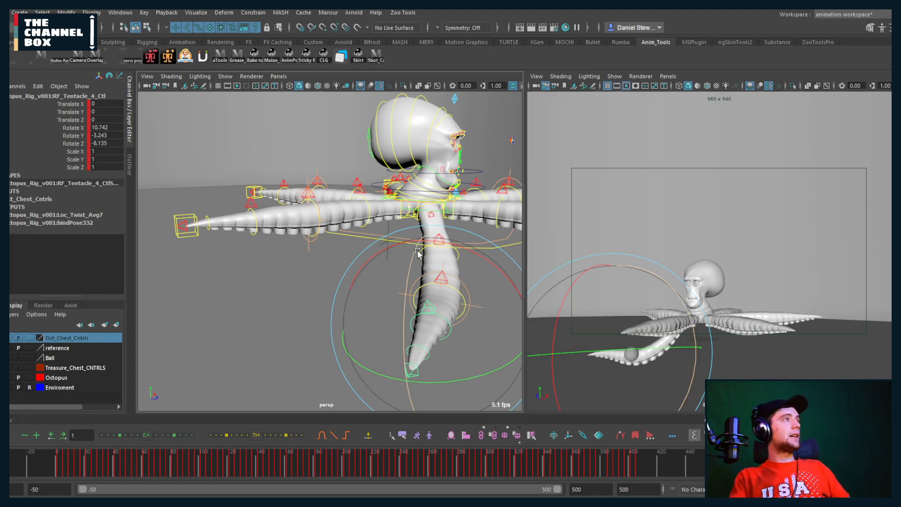
{"action": "left_click_drag", "start_coordinate": [462, 235], "coordinate": [375, 253], "text": "alt"}
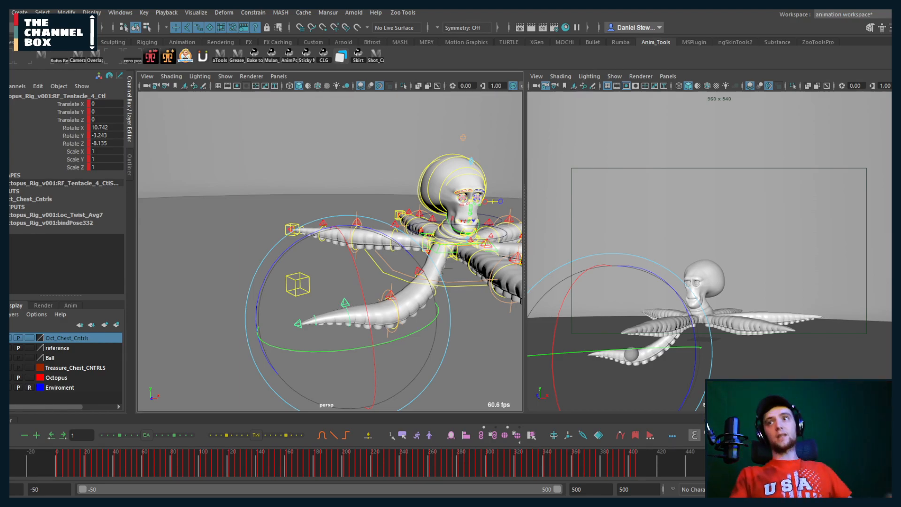
{"action": "middle_click_drag", "start_coordinate": [390, 319], "coordinate": [372, 312], "text": "alt"}
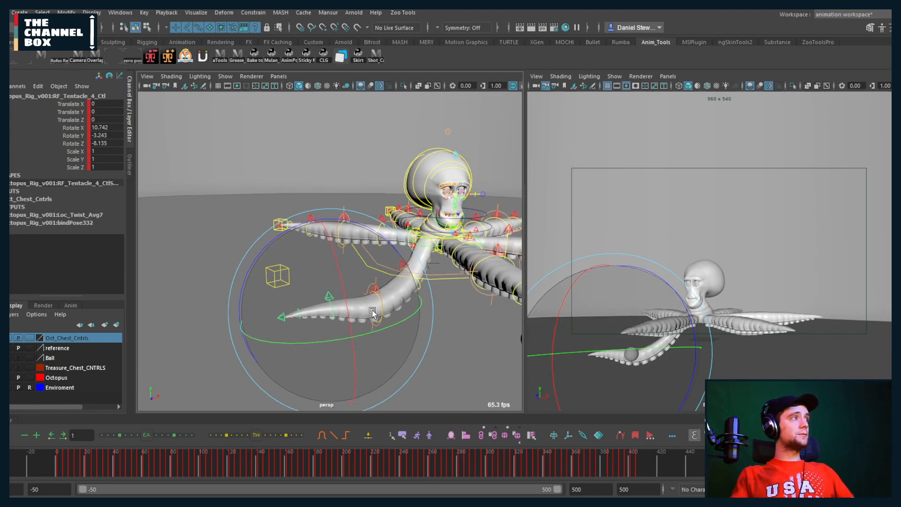
{"action": "right_click_drag", "start_coordinate": [468, 318], "coordinate": [435, 304], "text": "alt"}
{"action": "middle_click_drag", "start_coordinate": [436, 304], "coordinate": [371, 308], "text": "alt"}
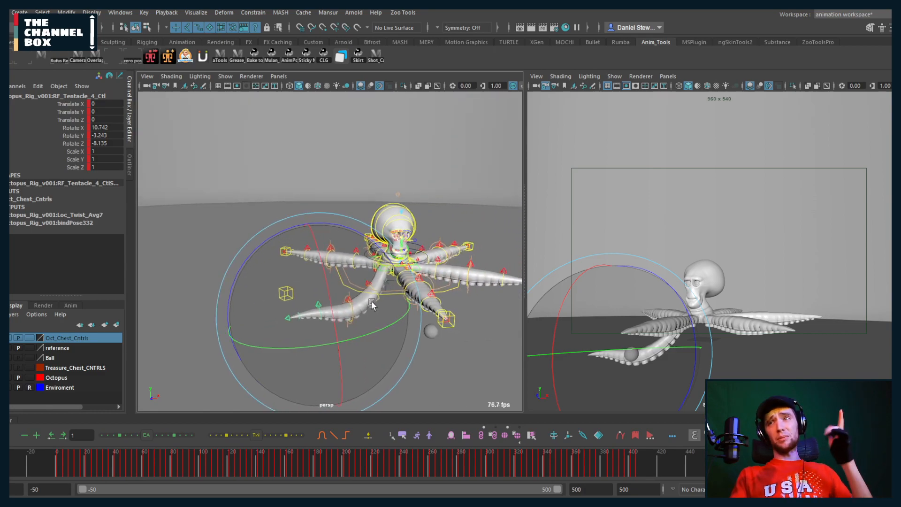